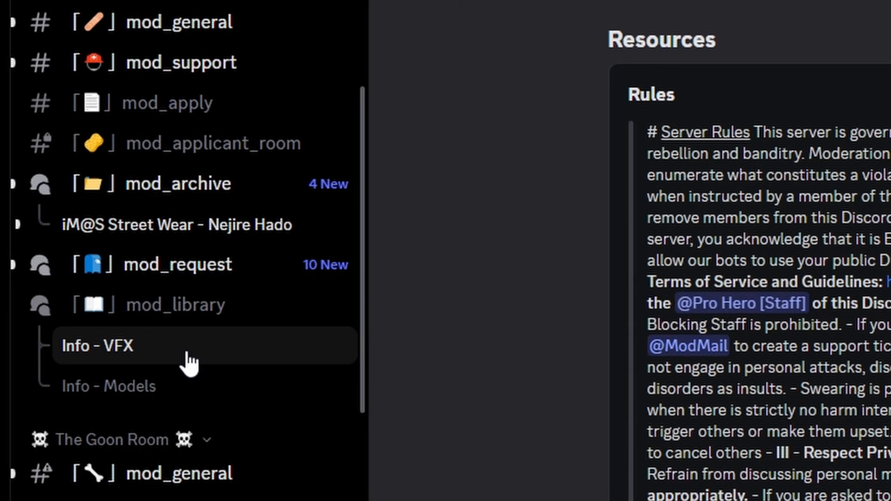
Step: Open the "Info - VFX" post from the mod_library forum in full view
{"action": "left_click", "coordinate": [203, 320]}
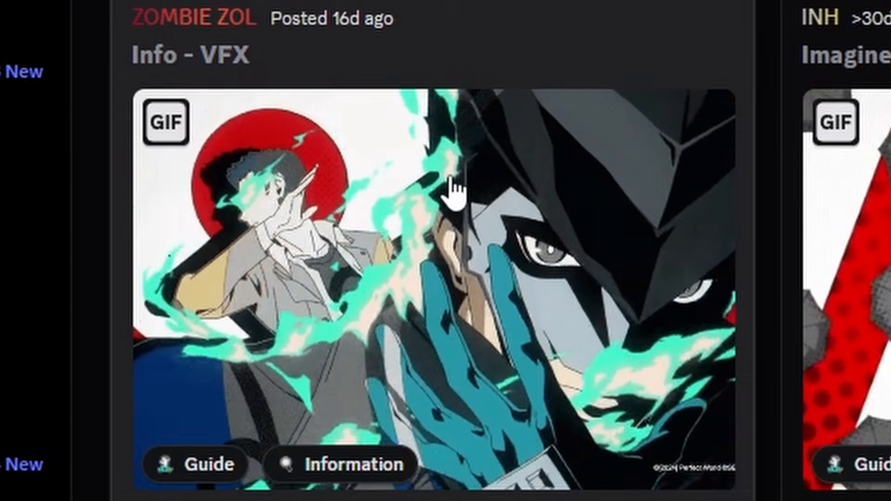
{"action": "left_click", "coordinate": [454, 189]}
{"action": "scroll", "coordinate": [838, 182], "scroll_direction": "down", "scroll_amount": 7}
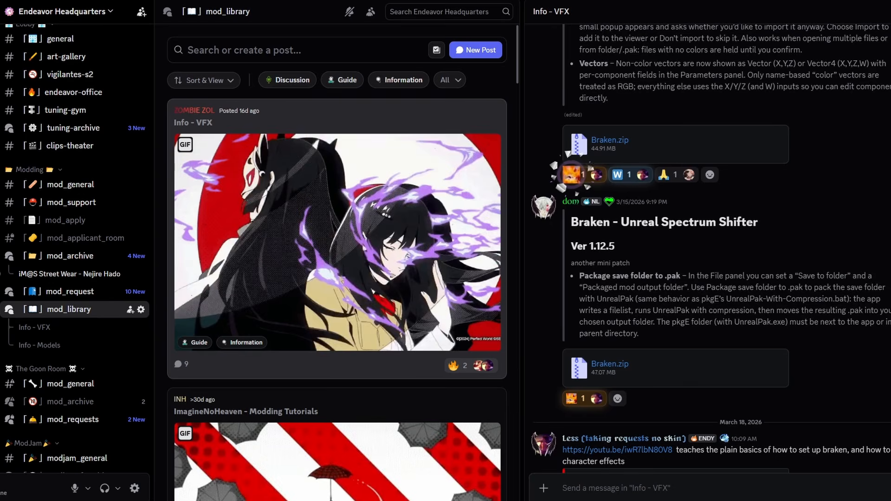
{"action": "left_click", "coordinate": [887, 12]}
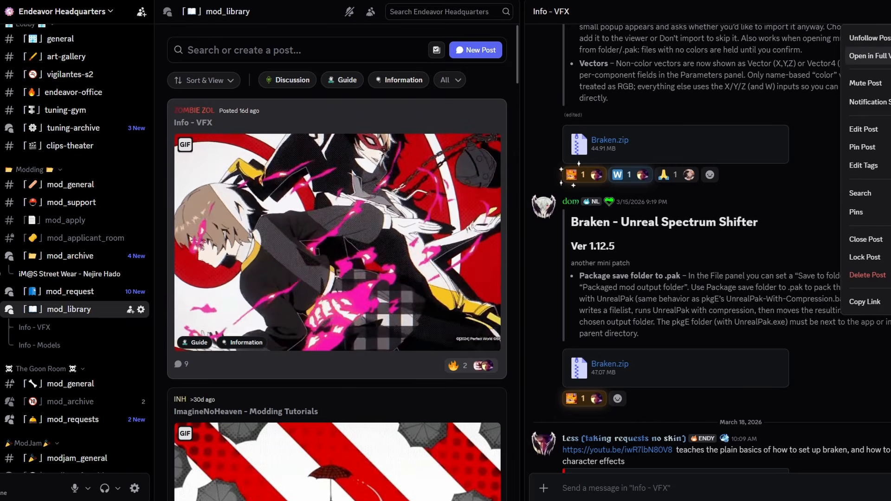
{"action": "left_click", "coordinate": [867, 56]}
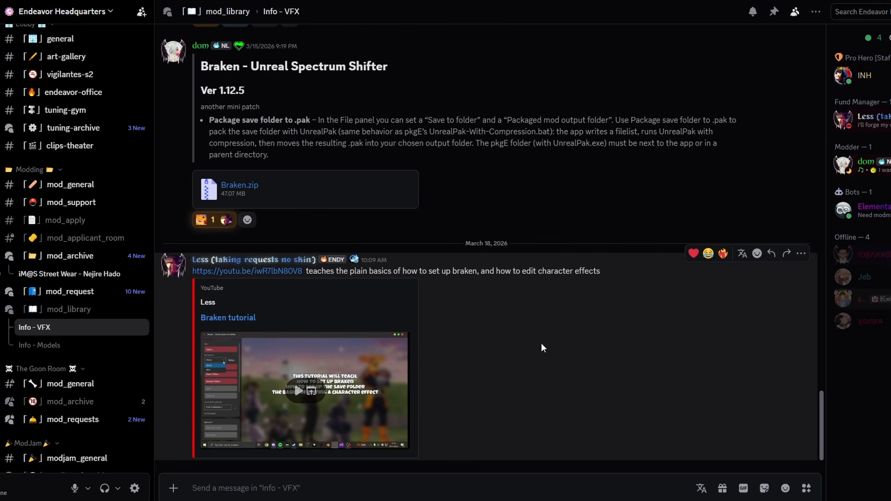
Step: Review the Braken - Unreal Spectrum Shifter release posts and their patch notes in the "Info - VFX" thread
{"action": "scroll", "coordinate": [541, 343], "scroll_direction": "up", "scroll_amount": 5}
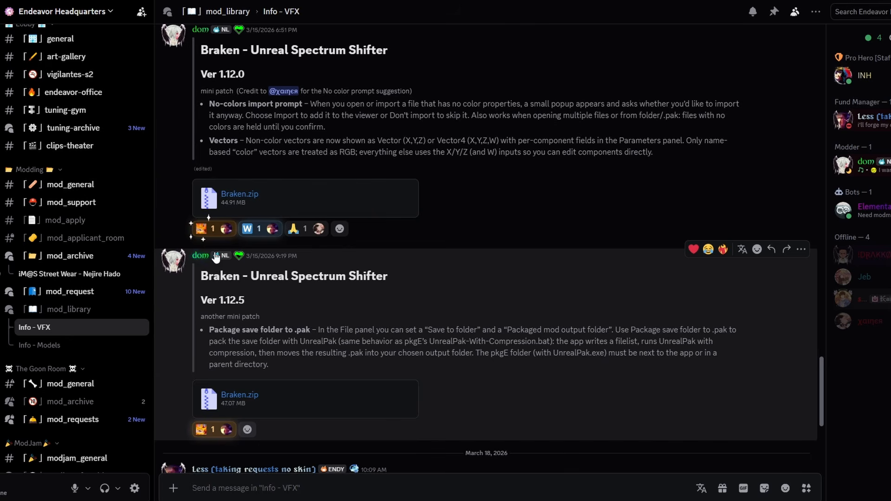
{"action": "scroll", "coordinate": [383, 336], "scroll_direction": "up", "scroll_amount": 10}
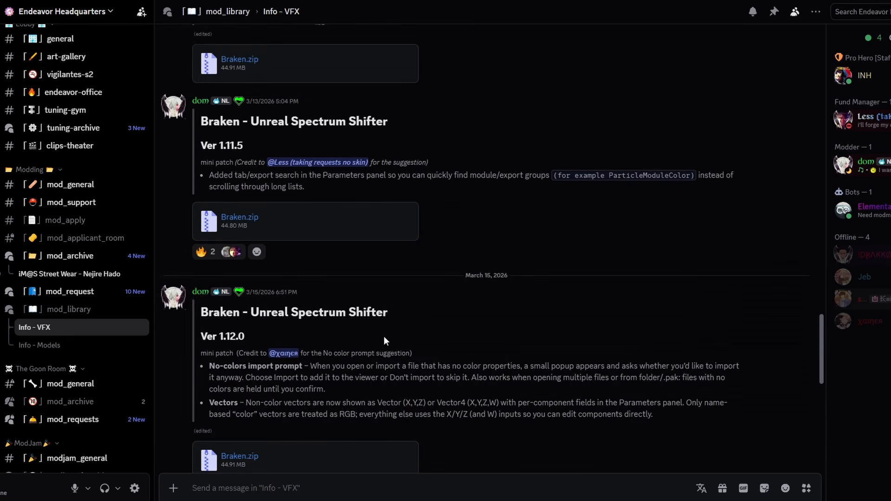
{"action": "scroll", "coordinate": [422, 302], "scroll_direction": "up", "scroll_amount": 10}
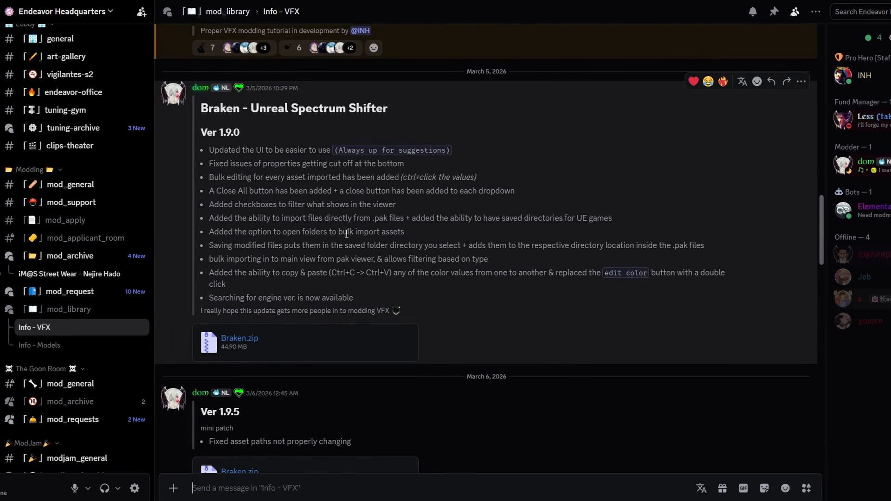
{"action": "scroll", "coordinate": [445, 297], "scroll_direction": "down", "scroll_amount": 7}
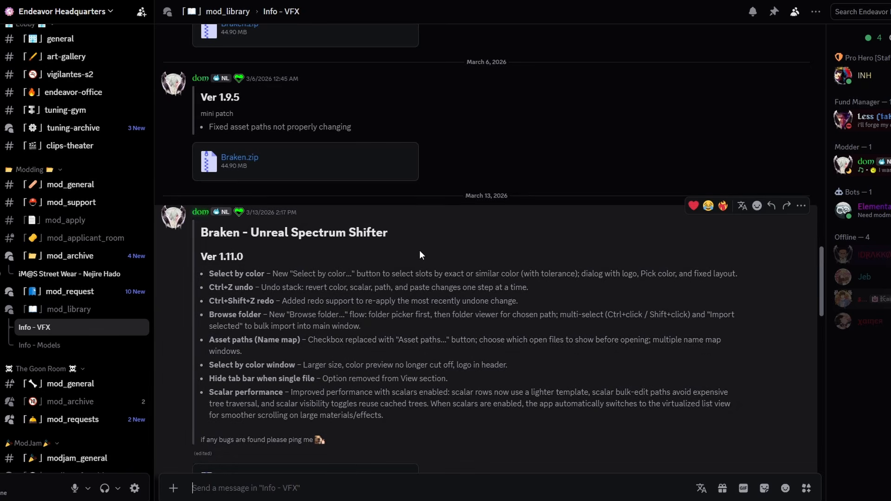
{"action": "scroll", "coordinate": [286, 301], "scroll_direction": "down", "scroll_amount": 6}
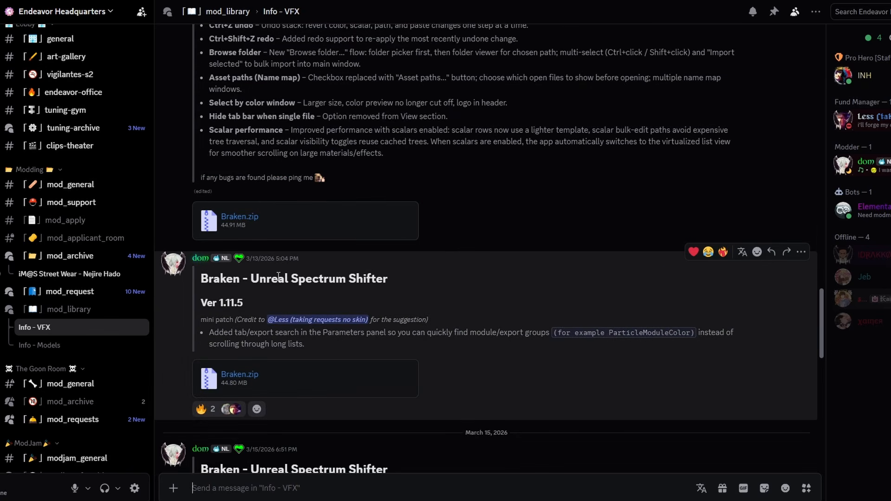
{"action": "scroll", "coordinate": [368, 239], "scroll_direction": "up", "scroll_amount": 3}
{"action": "scroll", "coordinate": [486, 192], "scroll_direction": "down", "scroll_amount": 4}
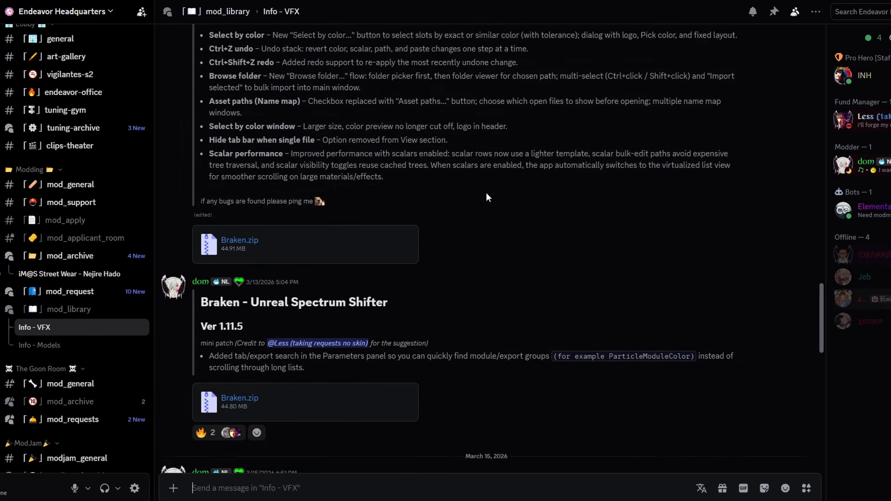
{"action": "scroll", "coordinate": [360, 224], "scroll_direction": "up", "scroll_amount": 4}
{"action": "scroll", "coordinate": [556, 300], "scroll_direction": "down", "scroll_amount": 1}
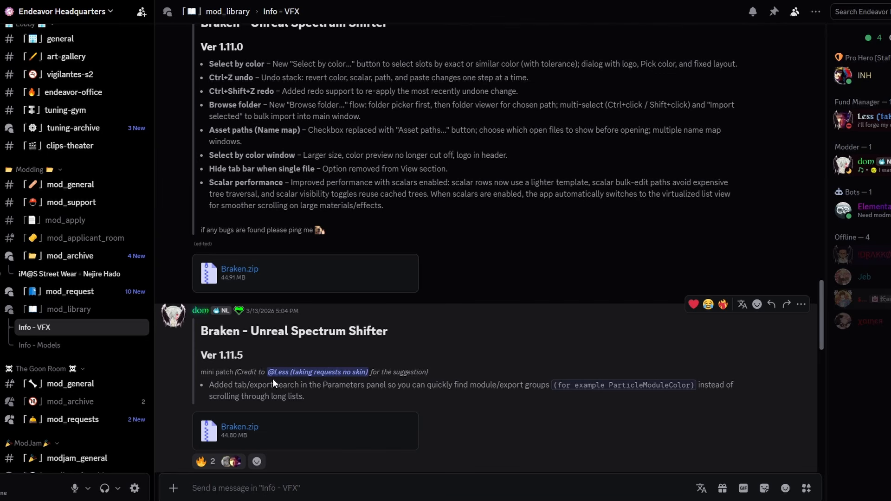
{"action": "scroll", "coordinate": [545, 368], "scroll_direction": "down", "scroll_amount": 8}
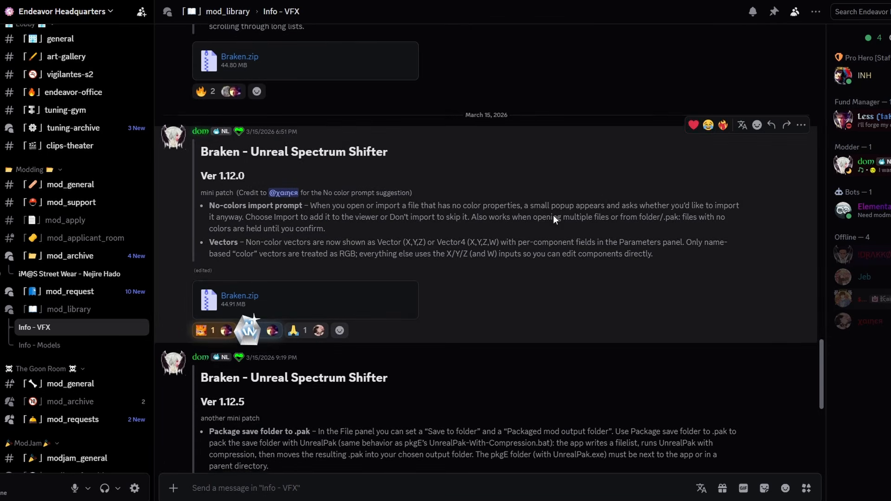
Step: Download Braken.zip from the Ver 1.12.5 post, accepting the dangerous download warning
{"action": "scroll", "coordinate": [552, 341], "scroll_direction": "down", "scroll_amount": 3}
{"action": "scroll", "coordinate": [479, 269], "scroll_direction": "down", "scroll_amount": 3}
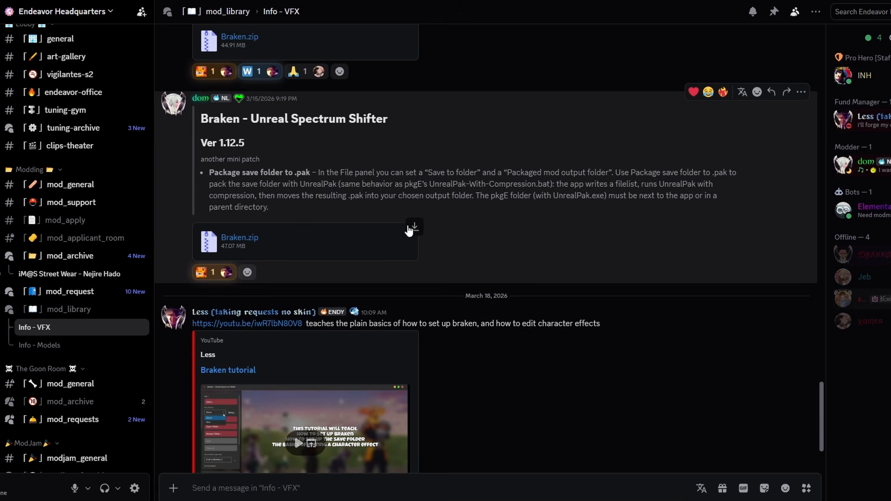
{"action": "left_click", "coordinate": [413, 227]}
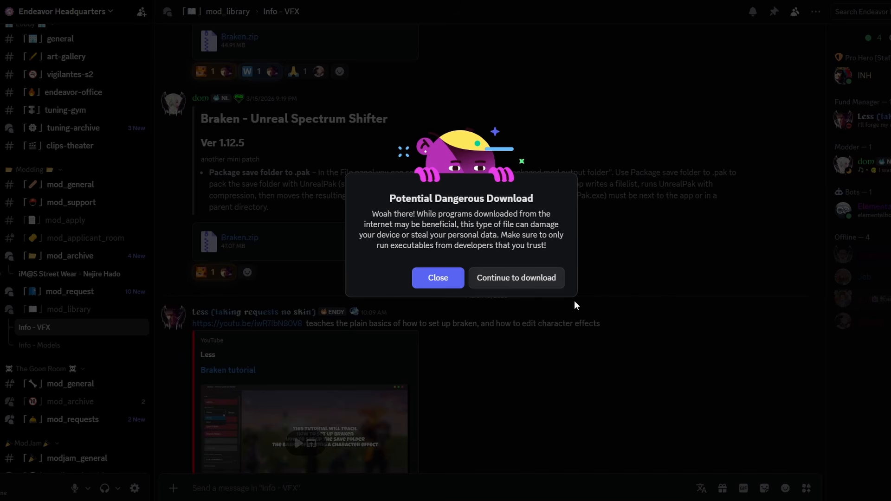
{"action": "left_click", "coordinate": [523, 278]}
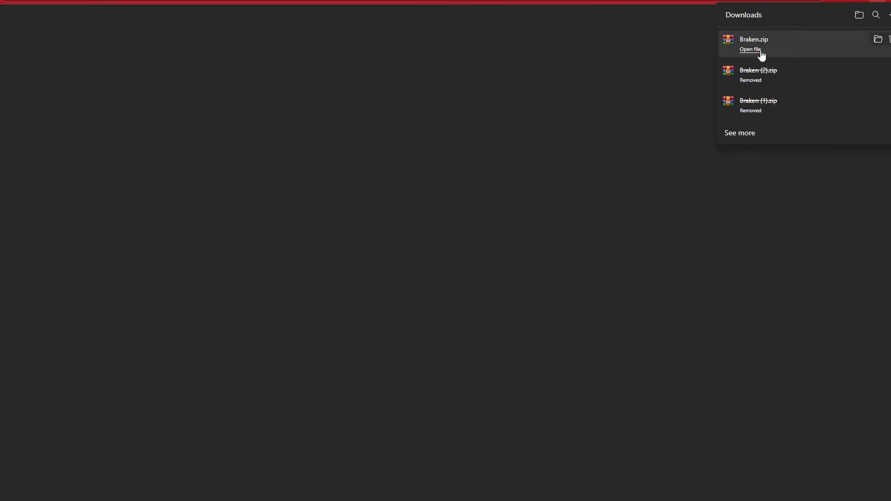
Step: Copy the downloaded Braken.zip from Downloads into the New Effect Changer folder and close the Downloads window
{"action": "left_click", "coordinate": [876, 40]}
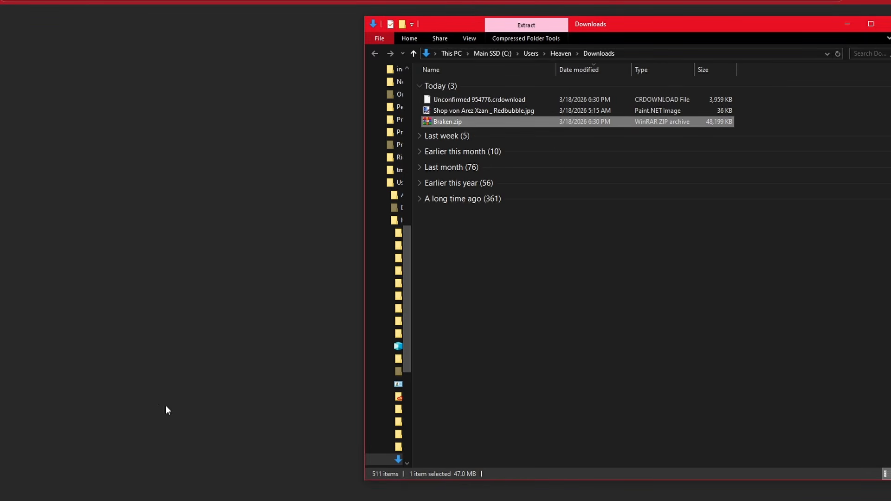
{"action": "left_click", "coordinate": [118, 462]}
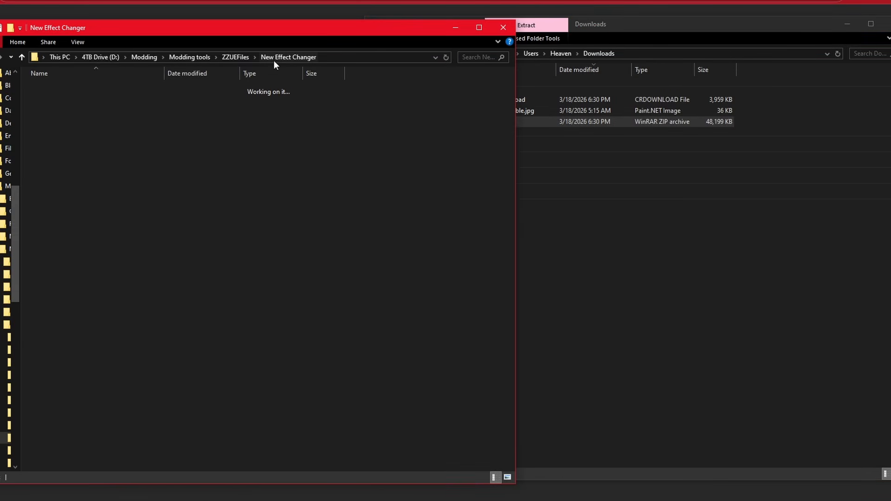
{"action": "left_click", "coordinate": [683, 276]}
{"action": "left_click", "coordinate": [454, 122]}
{"action": "left_click", "coordinate": [446, 121]}
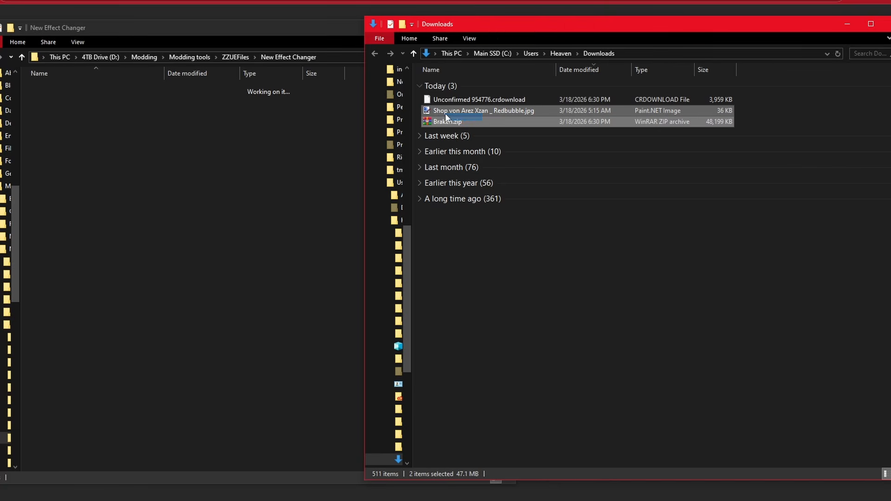
{"action": "left_click_drag", "start_coordinate": [445, 124], "coordinate": [205, 175]}
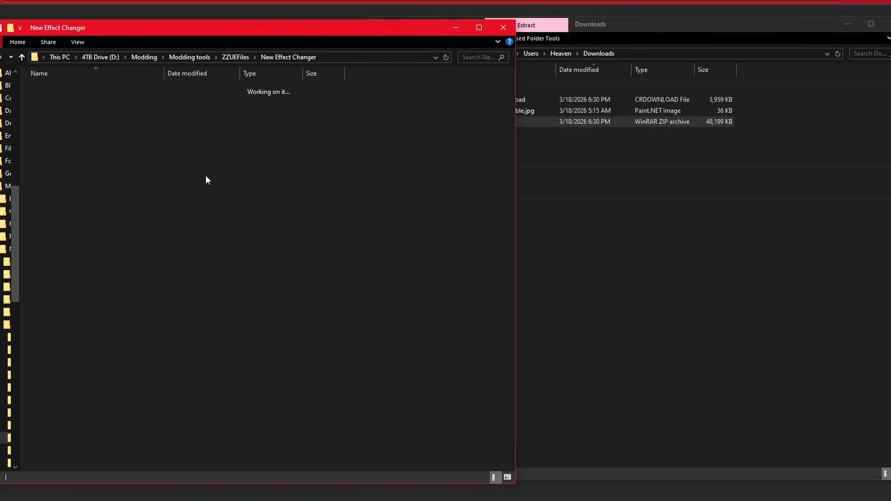
{"action": "left_click", "coordinate": [636, 174]}
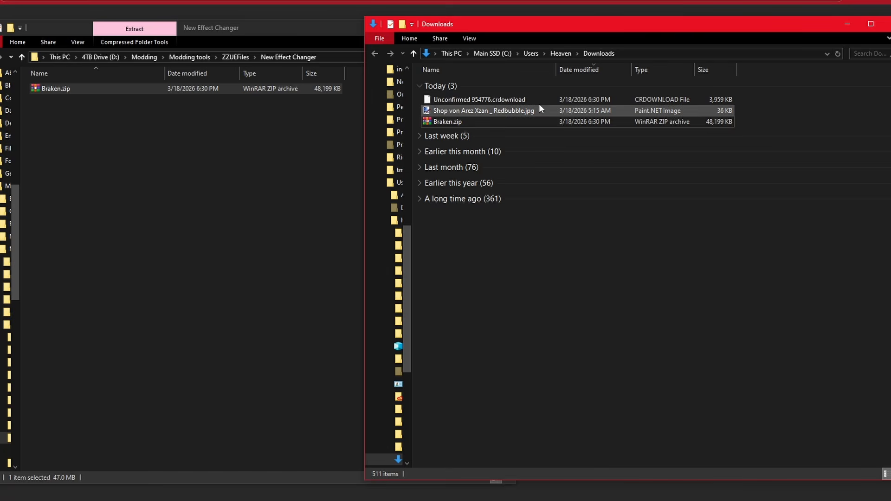
{"action": "left_click", "coordinate": [889, 24]}
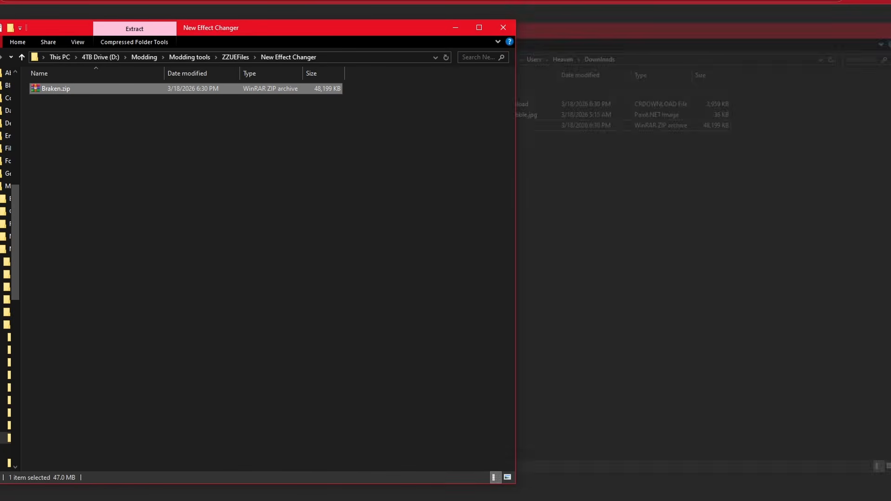
{"action": "left_click", "coordinate": [357, 200]}
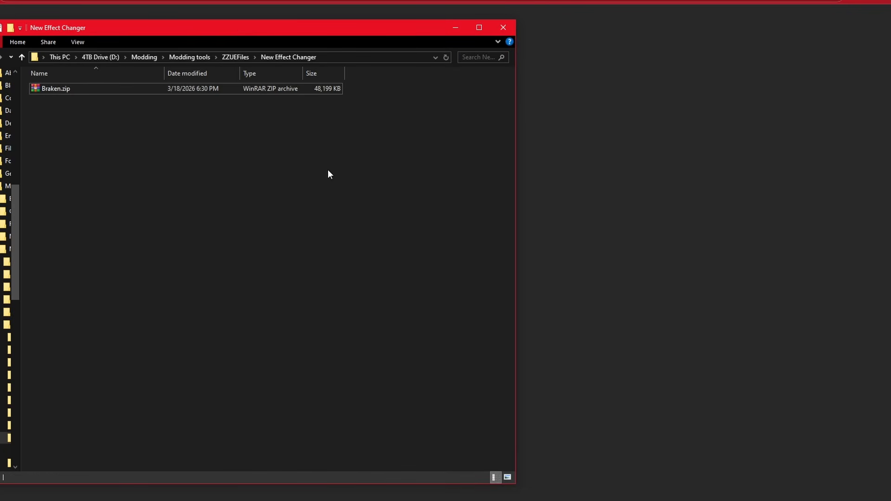
Step: Extract the contents of Braken.zip directly into the New Effect Changer folder
{"action": "right_click", "coordinate": [102, 88]}
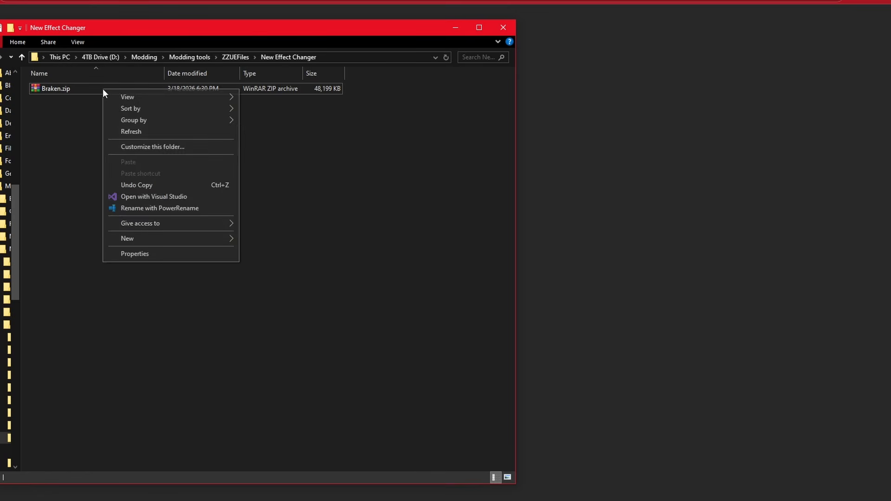
{"action": "right_click", "coordinate": [79, 86]}
{"action": "left_click", "coordinate": [68, 94]}
{"action": "right_click", "coordinate": [70, 91]}
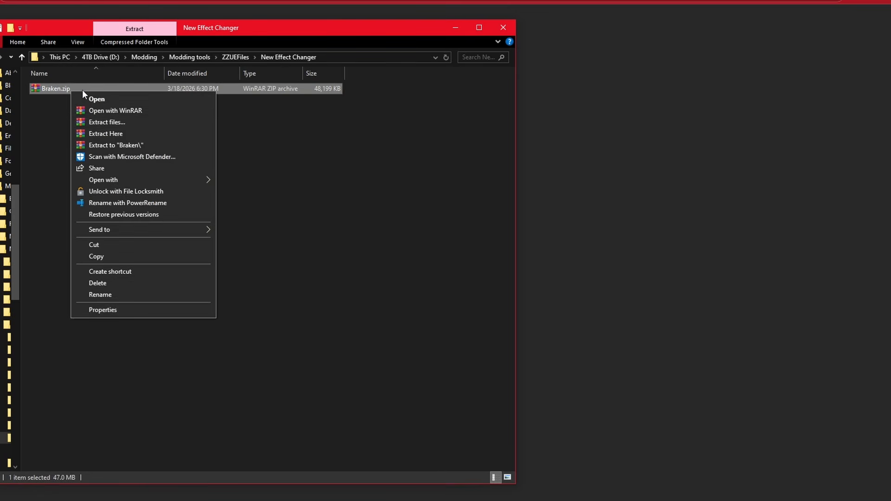
{"action": "left_click", "coordinate": [118, 133]}
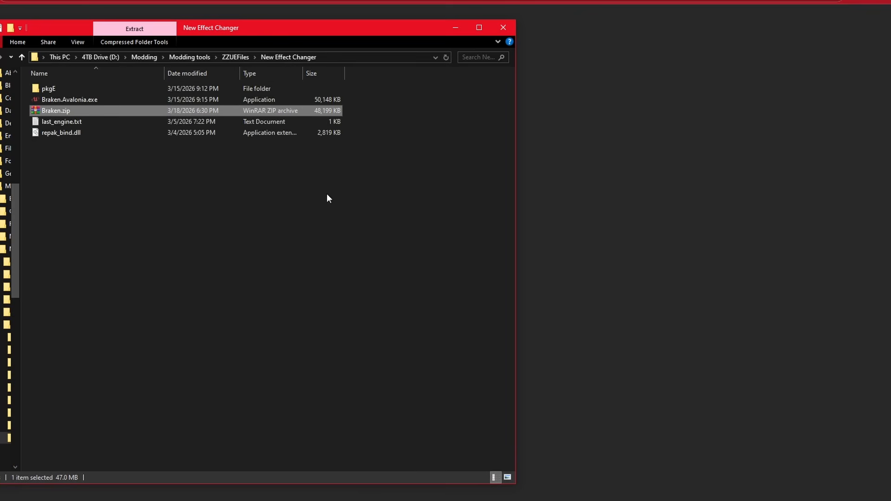
{"action": "left_click", "coordinate": [178, 214]}
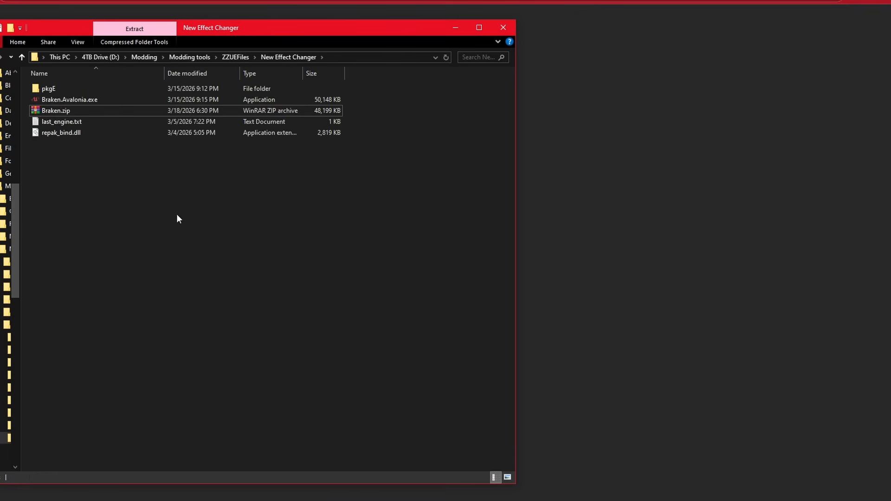
Step: Examine the contents of the extracted pkgE folder and return to the New Effect Changer folder
{"action": "double_click", "coordinate": [45, 90]}
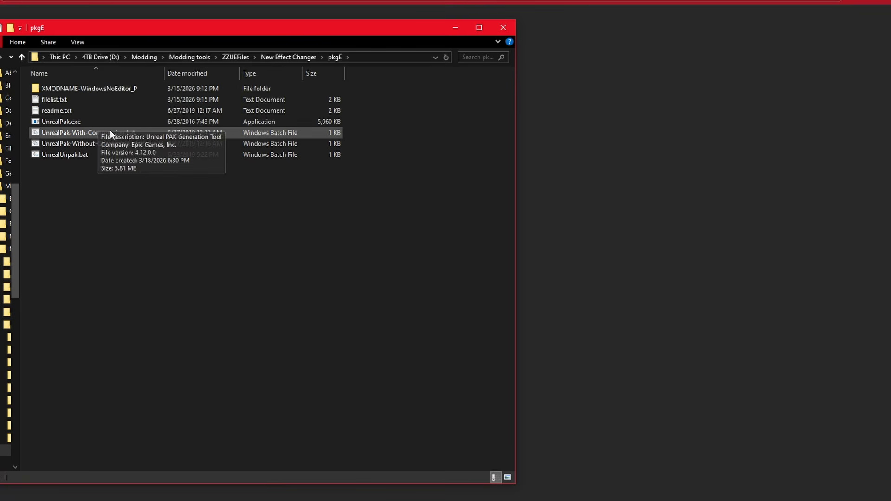
{"action": "left_click", "coordinate": [305, 57]}
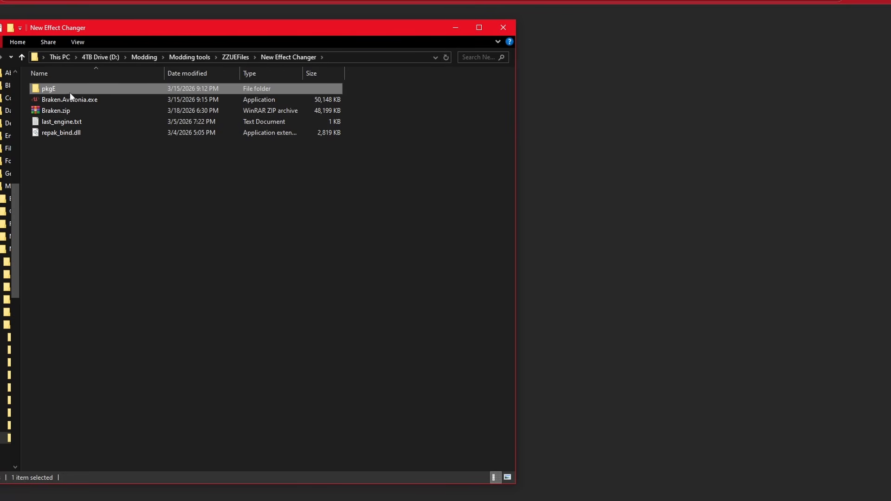
{"action": "double_click", "coordinate": [82, 89]}
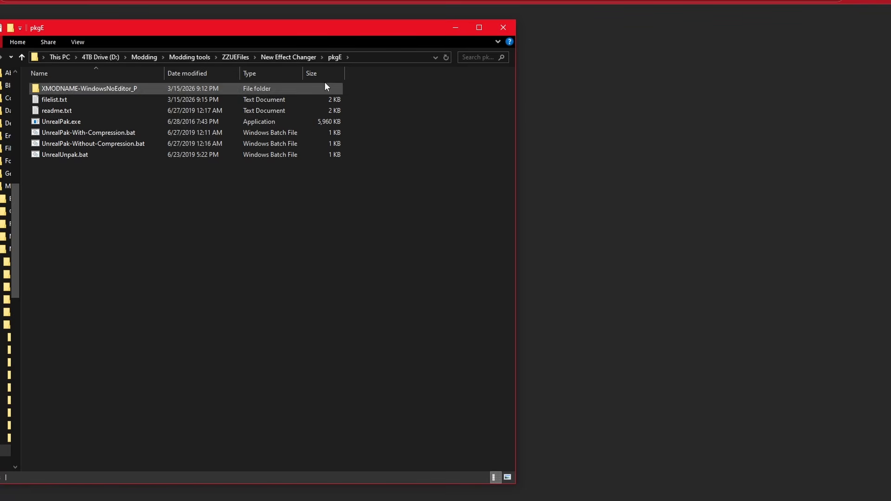
{"action": "left_click", "coordinate": [274, 57]}
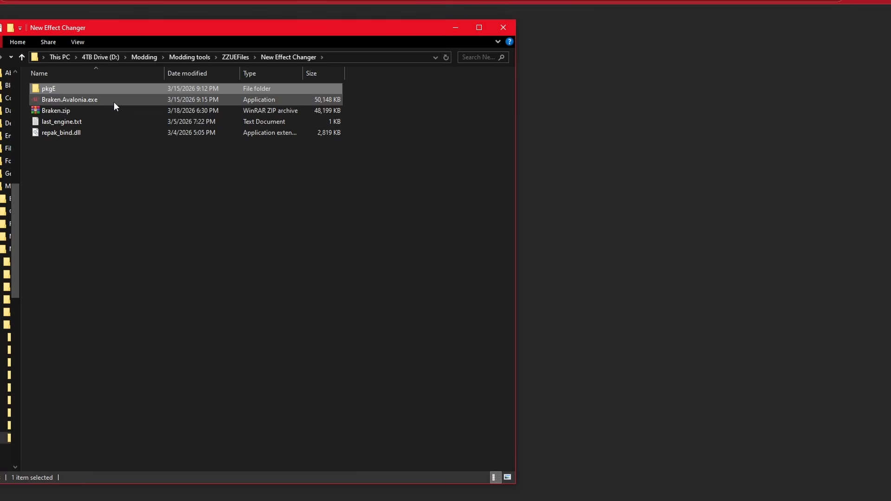
{"action": "left_click", "coordinate": [174, 251]}
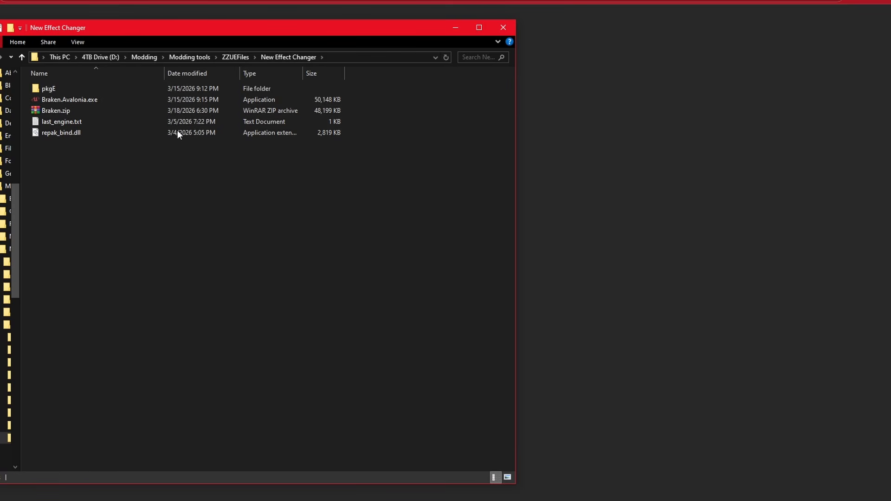
Step: Launch Braken.Avalonia.exe from the New Effect Changer folder and allow it to run despite the SmartScreen warning
{"action": "left_click", "coordinate": [79, 100]}
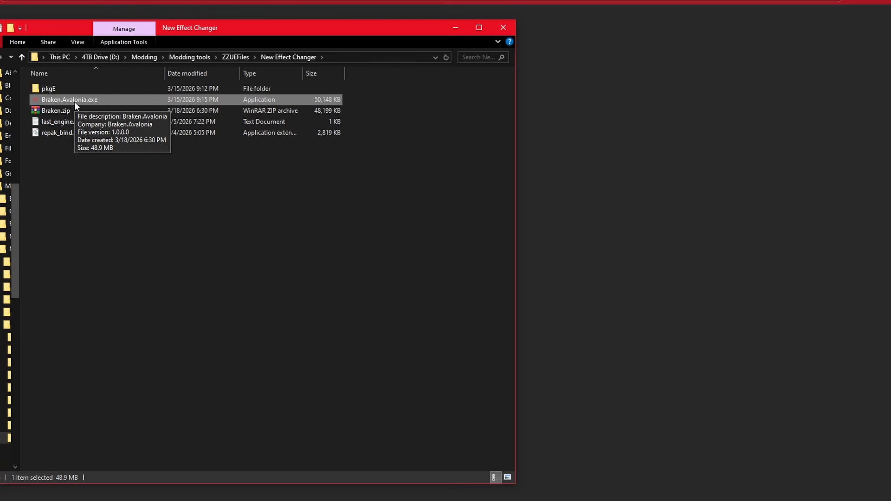
{"action": "double_click", "coordinate": [77, 101]}
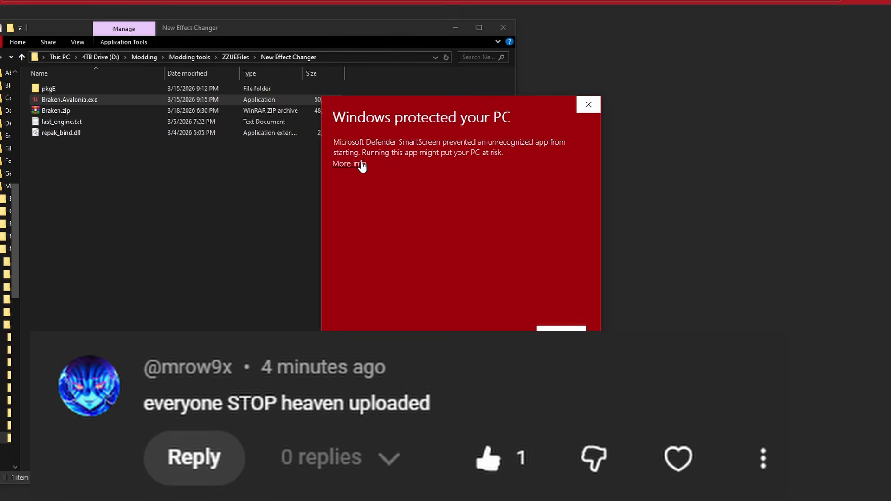
{"action": "left_click", "coordinate": [349, 164]}
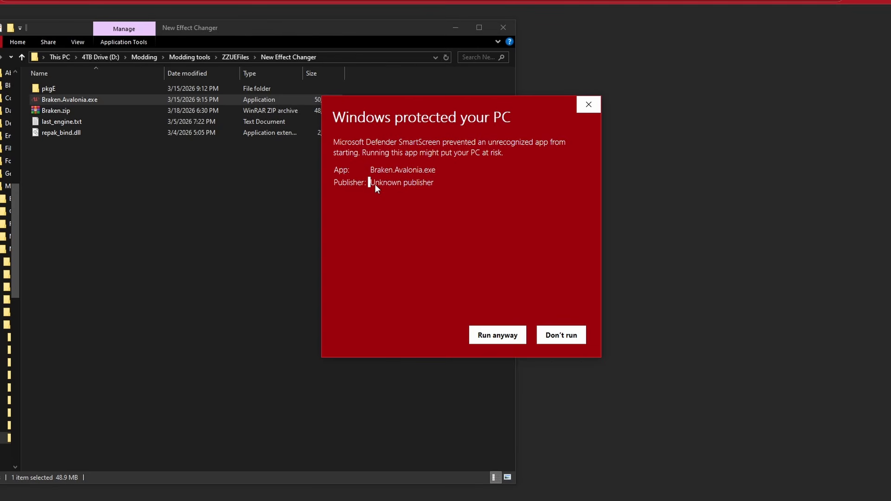
{"action": "left_click", "coordinate": [477, 188]}
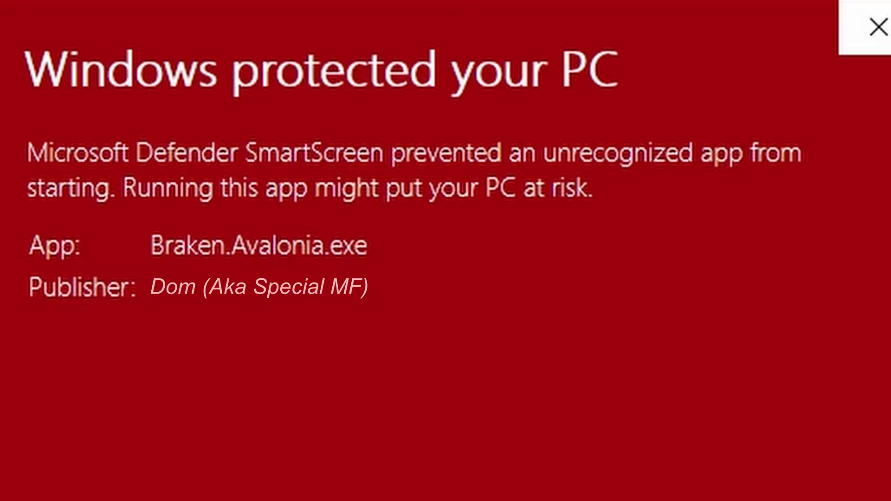
{"action": "left_click", "coordinate": [484, 334]}
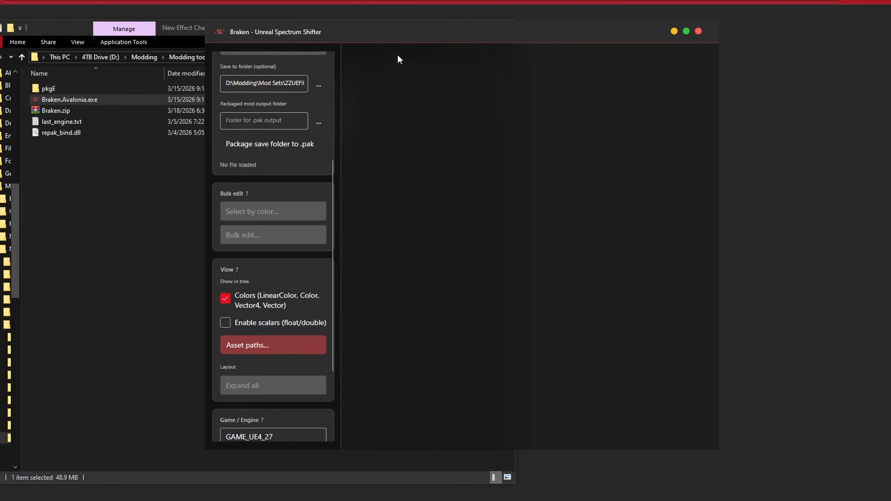
Step: Move the Braken window clear of the folder, look through its side panel options and maximize the window
{"action": "left_click_drag", "start_coordinate": [393, 37], "coordinate": [527, 38]}
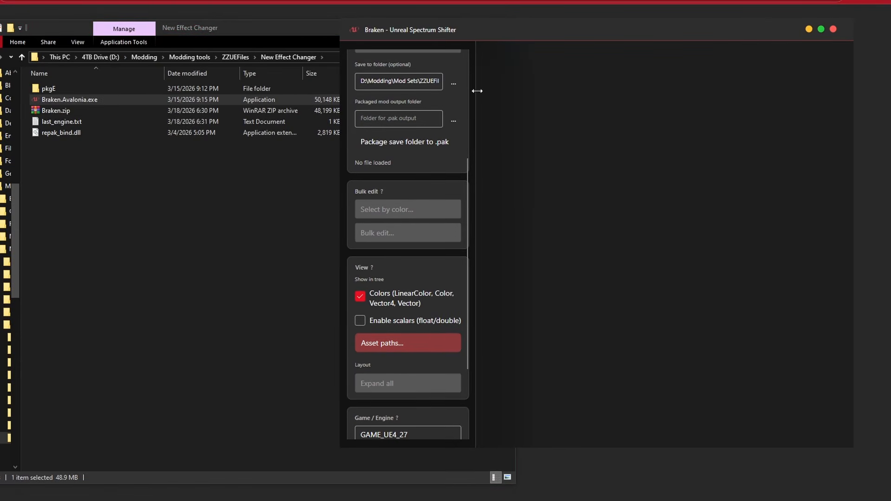
{"action": "scroll", "coordinate": [424, 235], "scroll_direction": "up", "scroll_amount": 3}
{"action": "scroll", "coordinate": [424, 239], "scroll_direction": "up", "scroll_amount": 1}
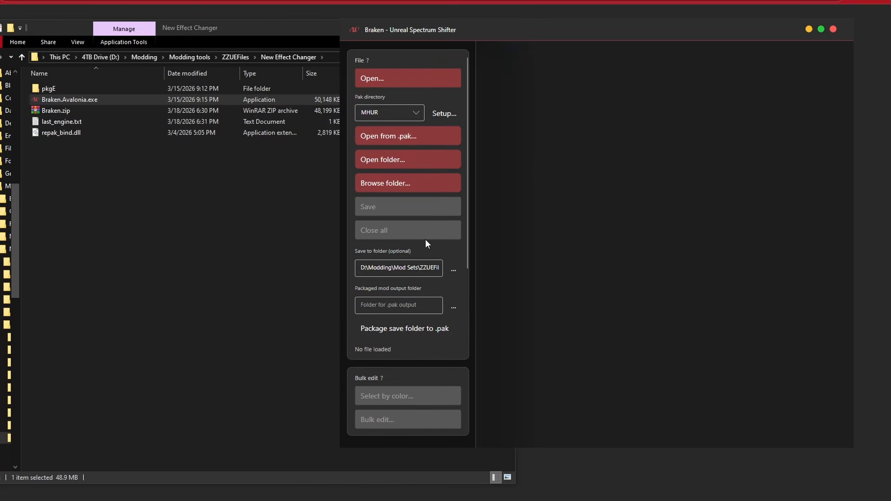
{"action": "scroll", "coordinate": [416, 242], "scroll_direction": "down", "scroll_amount": 5}
{"action": "scroll", "coordinate": [402, 203], "scroll_direction": "up", "scroll_amount": 3}
{"action": "left_click", "coordinate": [821, 28]}
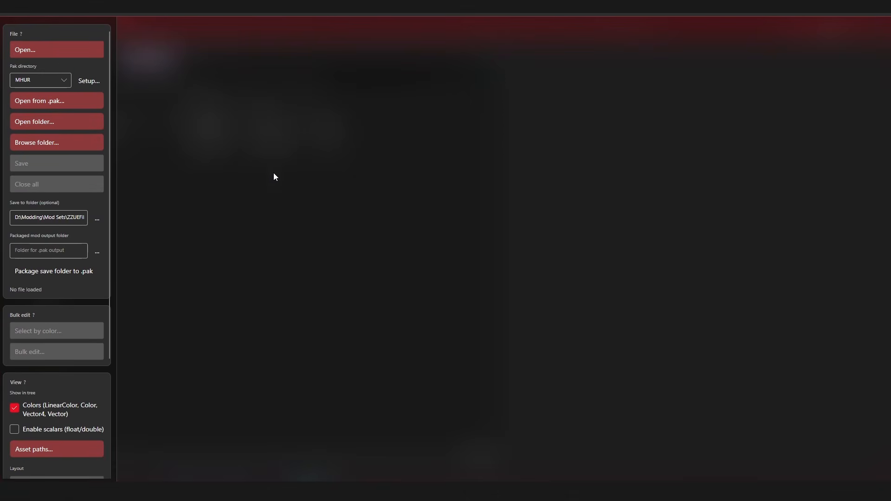
Step: Open the pak directory setup for MHUR, check its .pak folder in the folder browser and cancel the browsing
{"action": "left_click", "coordinate": [84, 78]}
{"action": "left_click", "coordinate": [362, 168]}
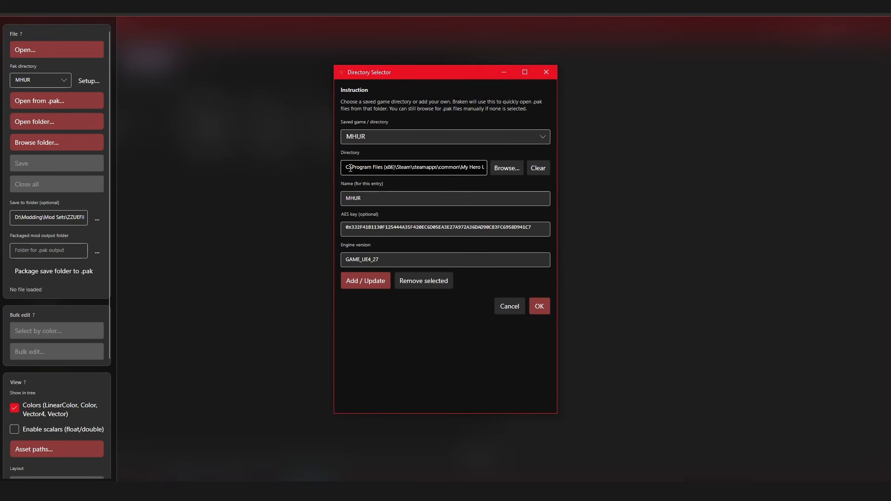
{"action": "left_click_drag", "start_coordinate": [346, 167], "coordinate": [487, 168]}
{"action": "left_click", "coordinate": [502, 169]}
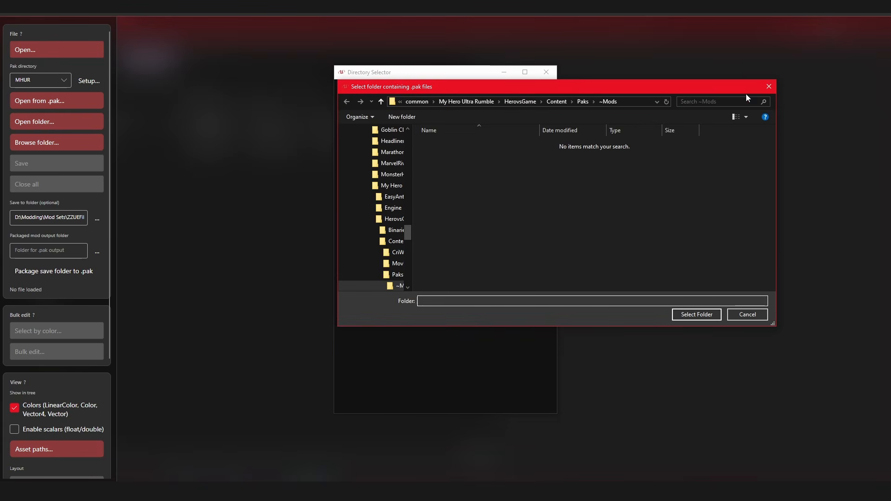
{"action": "left_click", "coordinate": [768, 87]}
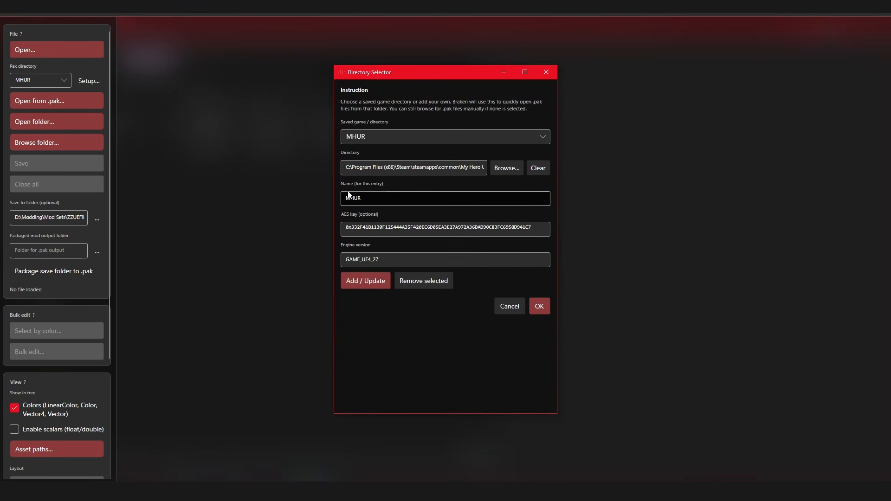
Step: Examine the saved game choices and the AES key of the MHUR entry
{"action": "left_click", "coordinate": [383, 134]}
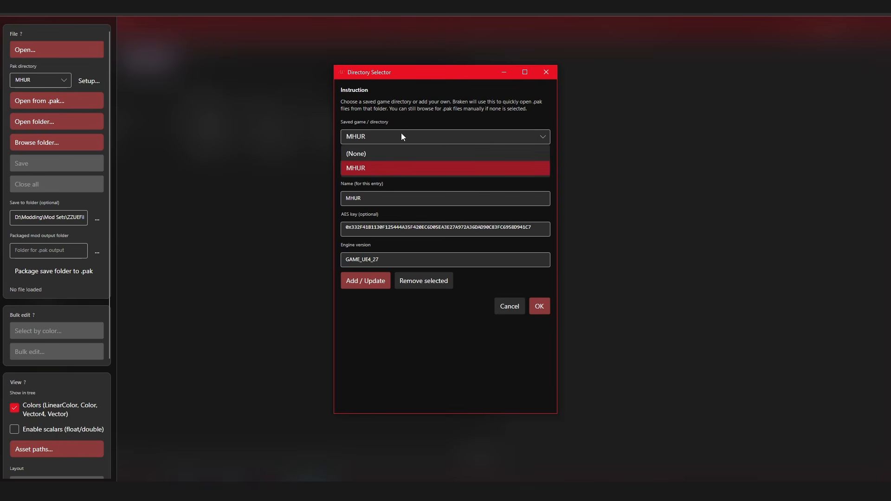
{"action": "left_click", "coordinate": [400, 133]}
{"action": "double_click", "coordinate": [393, 226]}
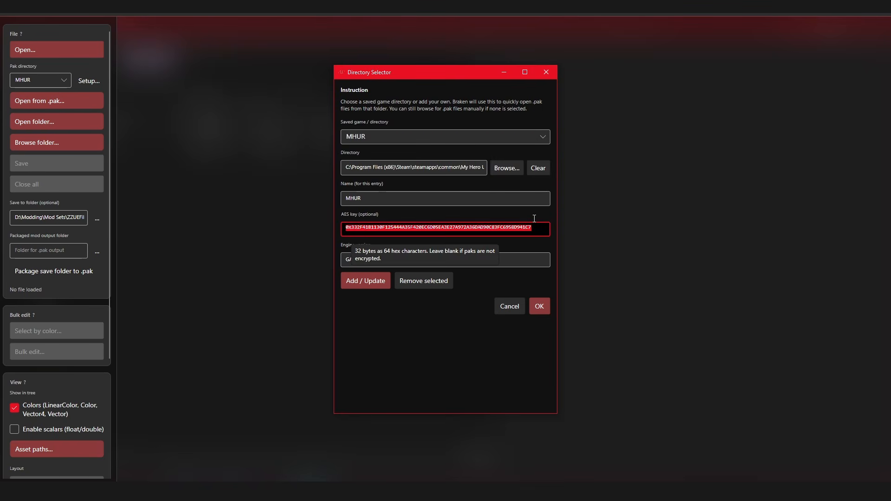
{"action": "left_click", "coordinate": [541, 227]}
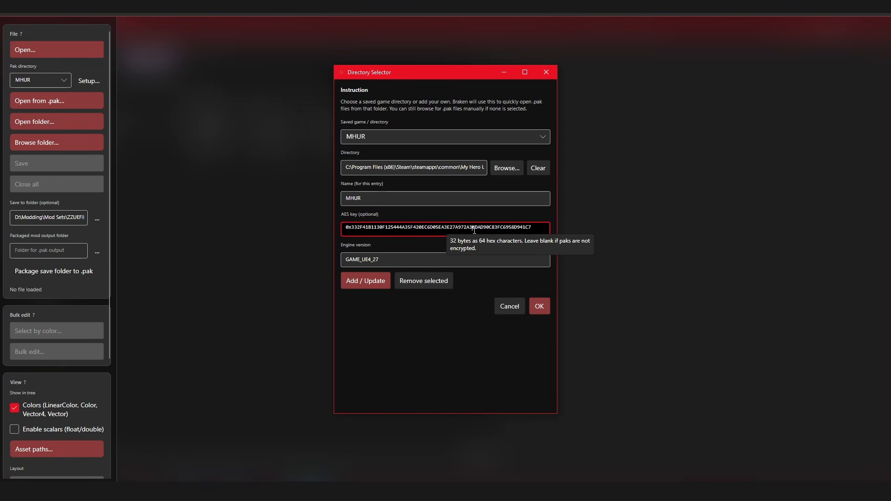
{"action": "left_click_drag", "start_coordinate": [541, 231], "coordinate": [346, 232]}
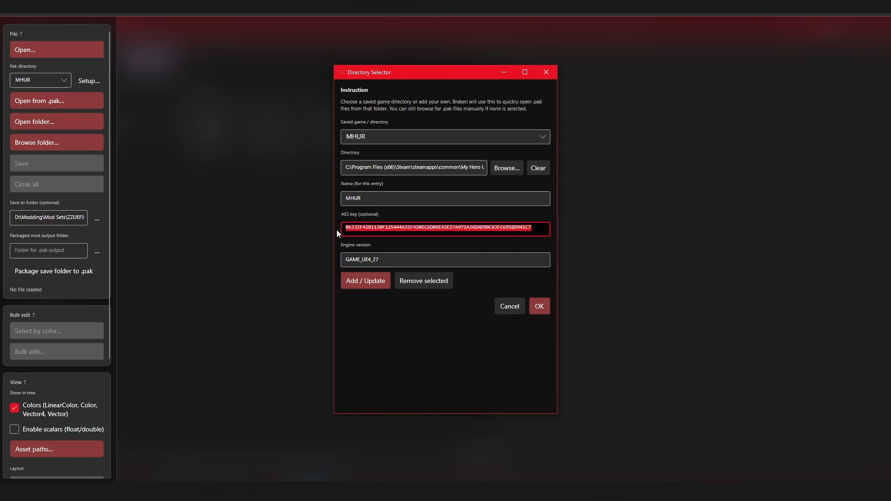
Step: Switch to Discord and open the Info - Datamining post in the mod_library forum
{"action": "mouse_move", "coordinate": [358, 491]}
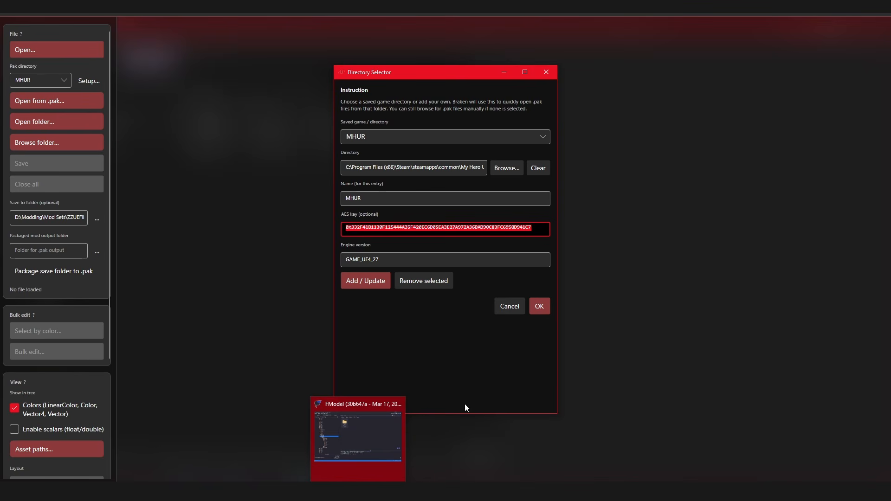
{"action": "left_click", "coordinate": [379, 490]}
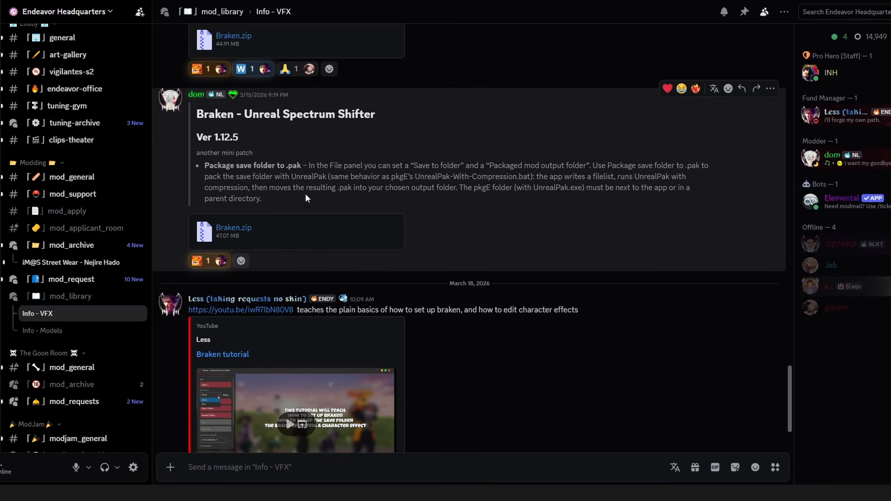
{"action": "left_click", "coordinate": [74, 296]}
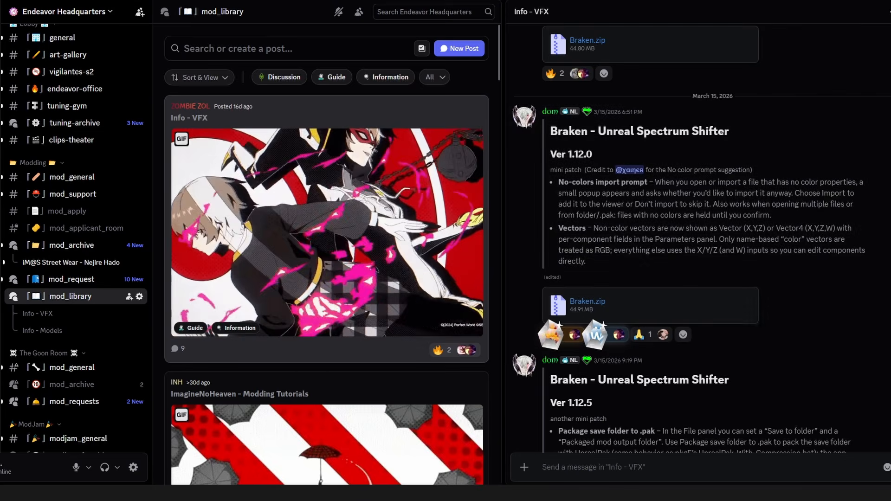
{"action": "left_click", "coordinate": [890, 11]}
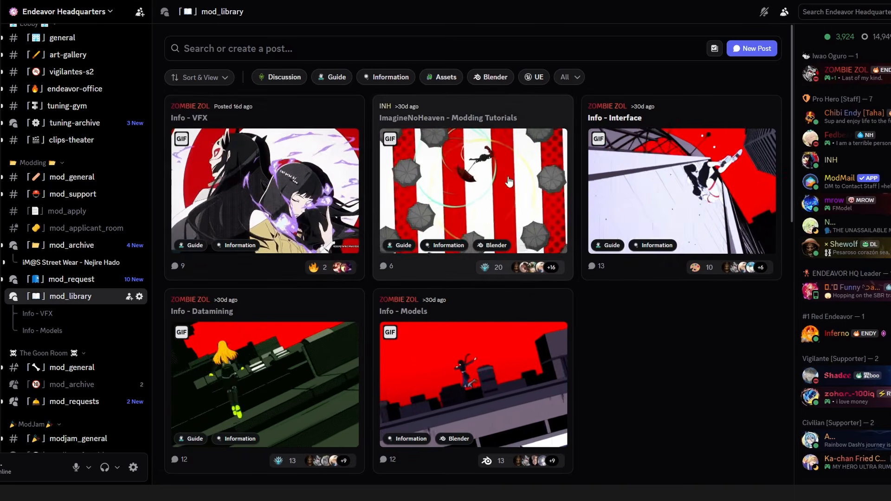
{"action": "scroll", "coordinate": [240, 283], "scroll_direction": "down", "scroll_amount": 2}
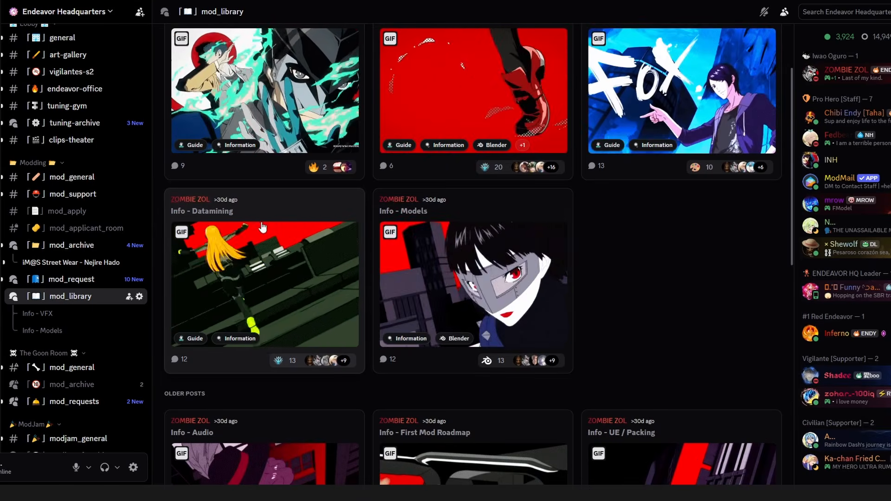
{"action": "left_click", "coordinate": [259, 205]}
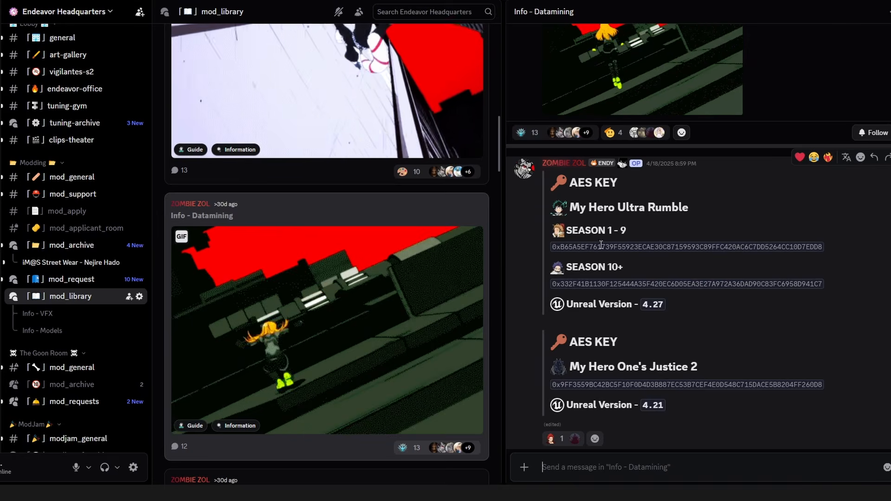
Step: Find and select the My Hero Ultra Rumble AES key in the FModel guide, and return to Braken's Directory Selector
{"action": "scroll", "coordinate": [595, 258], "scroll_direction": "down", "scroll_amount": 1}
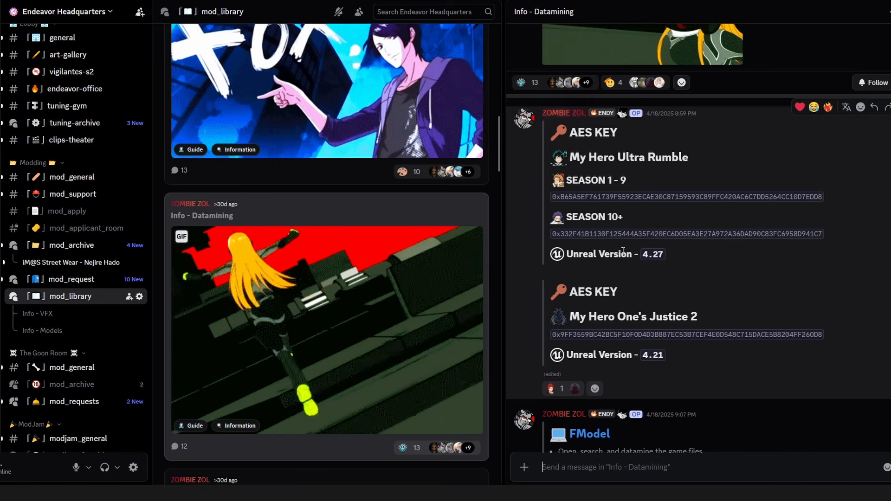
{"action": "scroll", "coordinate": [570, 186], "scroll_direction": "down", "scroll_amount": 6}
{"action": "scroll", "coordinate": [620, 312], "scroll_direction": "down", "scroll_amount": 1}
{"action": "scroll", "coordinate": [613, 325], "scroll_direction": "up", "scroll_amount": 9}
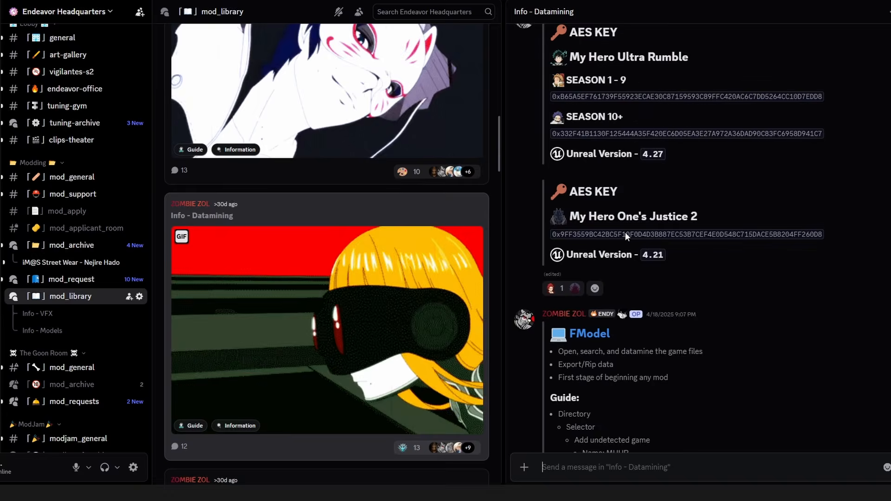
{"action": "scroll", "coordinate": [612, 336], "scroll_direction": "down", "scroll_amount": 11}
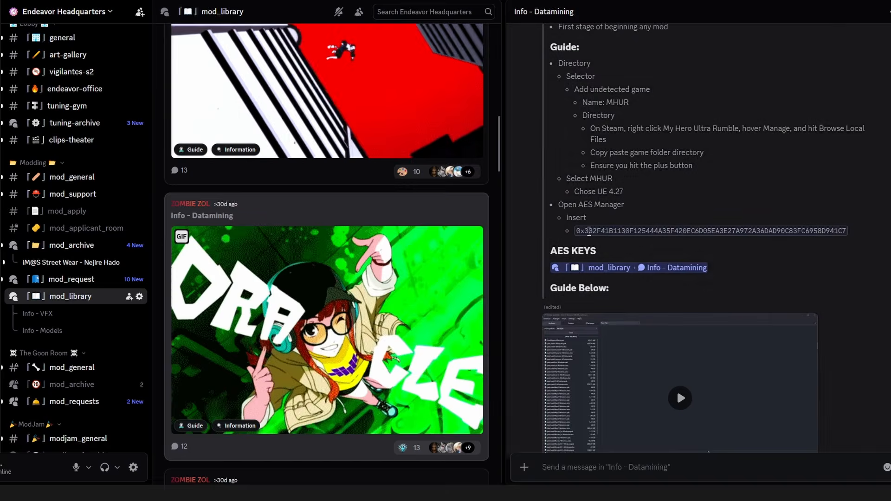
{"action": "left_click_drag", "start_coordinate": [577, 230], "coordinate": [845, 224]}
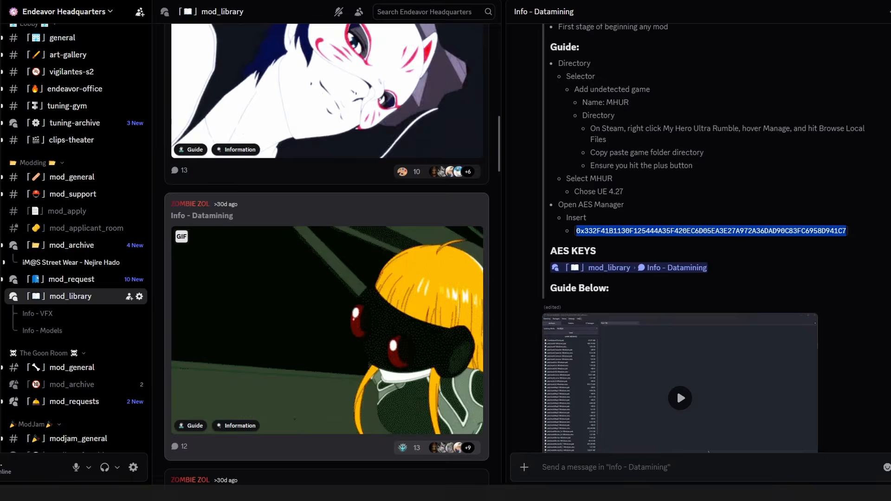
{"action": "mouse_move", "coordinate": [785, 477]}
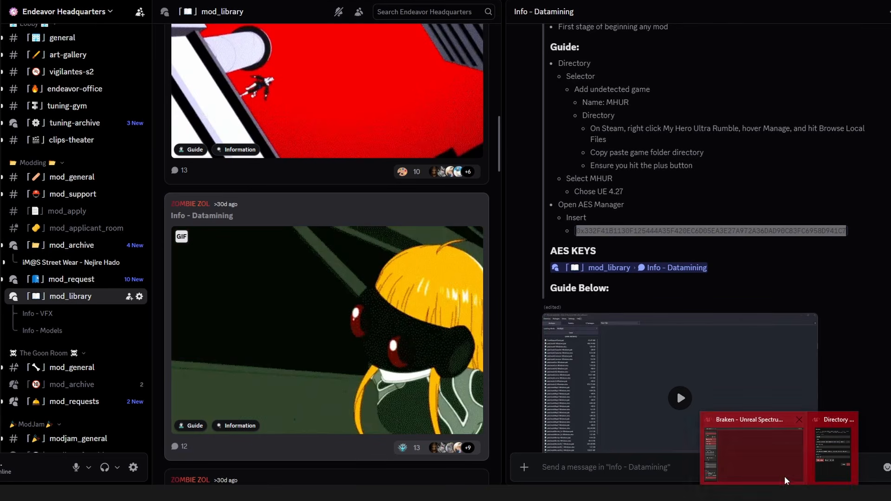
{"action": "left_click", "coordinate": [827, 449]}
{"action": "left_click", "coordinate": [426, 258]}
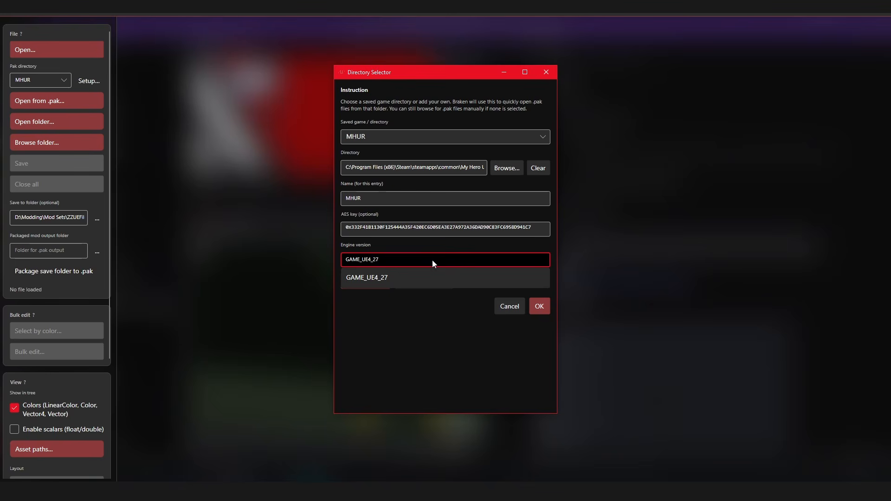
{"action": "key", "text": "BackSpace"}
{"action": "key", "text": "BackSpace"}
{"action": "key", "text": "BackSpace"}
{"action": "key", "text": "BackSpace"}
{"action": "key", "text": "BackSpace"}
{"action": "key", "text": "BackSpace"}
{"action": "key", "text": "BackSpace"}
{"action": "key", "text": "BackSpace"}
{"action": "key", "text": "BackSpace"}
{"action": "key", "text": "BackSpace"}
{"action": "key", "text": "BackSpace"}
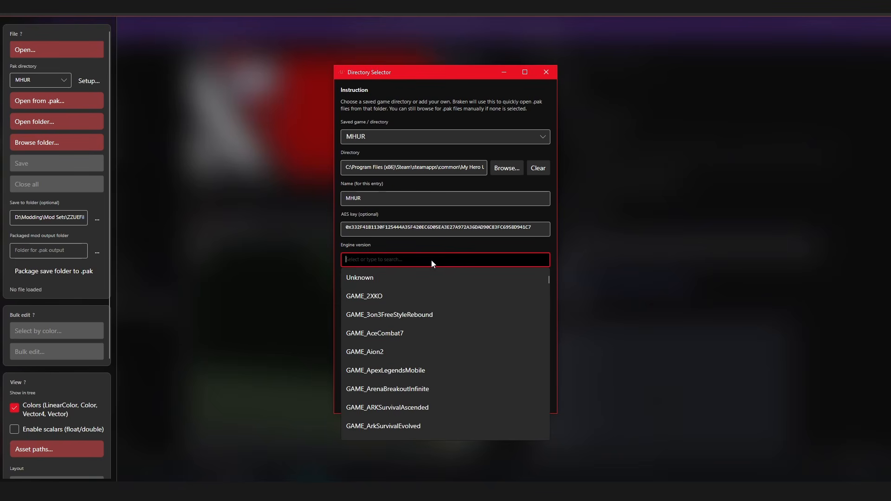
{"action": "left_click", "coordinate": [441, 284]}
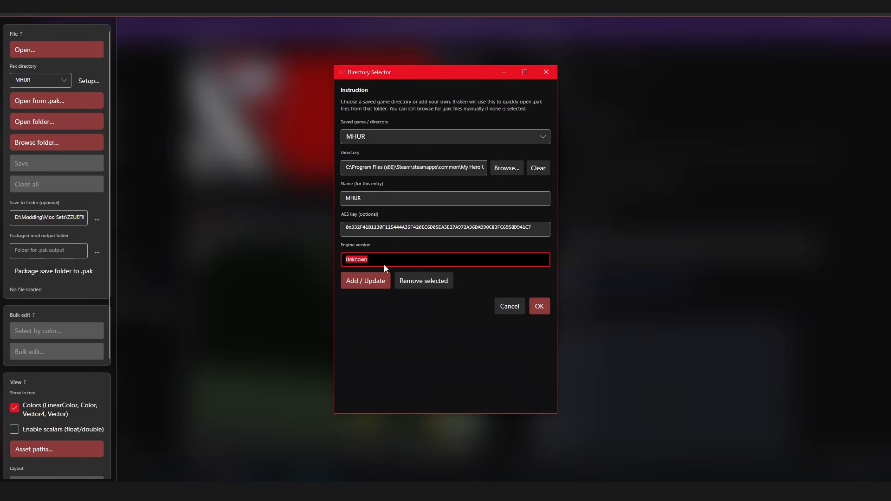
Step: Search the engine versions for 4_27, choose GAME_UE4_27, update the MHUR entry and confirm the directory setup
{"action": "left_click", "coordinate": [384, 266]}
{"action": "key", "text": "BackSpace"}
{"action": "key", "text": "BackSpace"}
{"action": "key", "text": "BackSpace"}
{"action": "key", "text": "BackSpace"}
{"action": "key", "text": "BackSpace"}
{"action": "key", "text": "BackSpace"}
{"action": "key", "text": "BackSpace"}
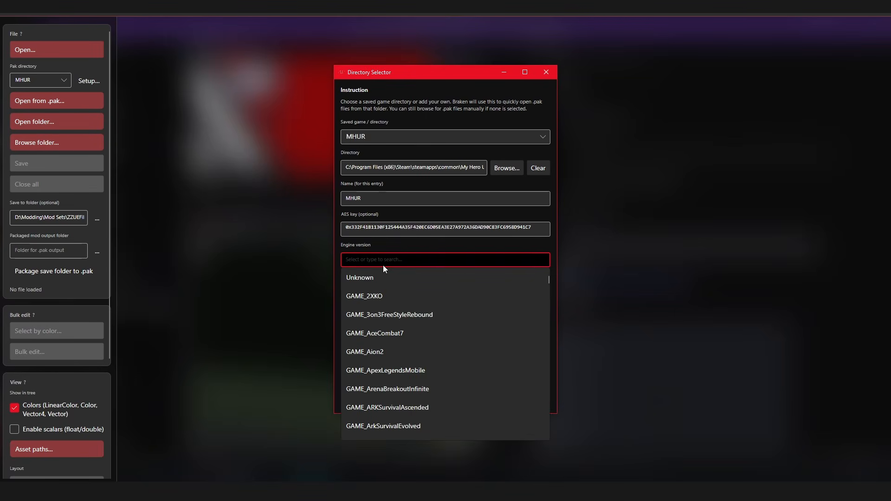
{"action": "type", "text": "4_"}
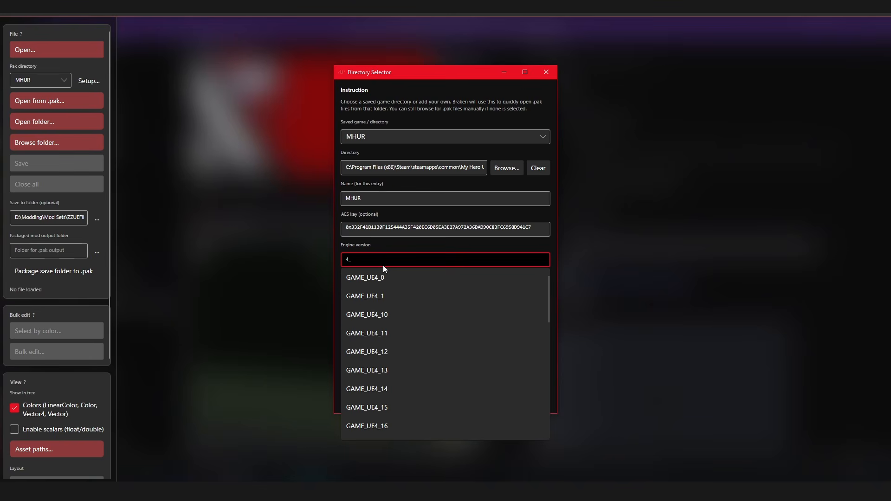
{"action": "type", "text": "27"}
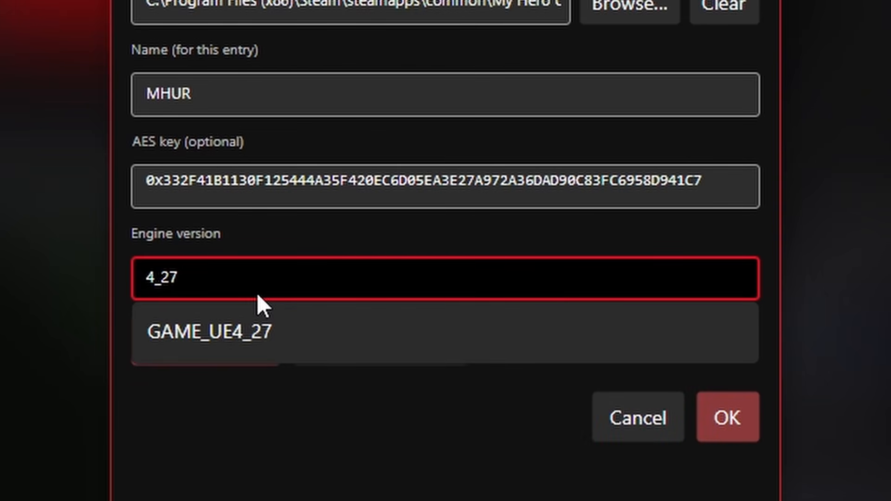
{"action": "left_click", "coordinate": [251, 353]}
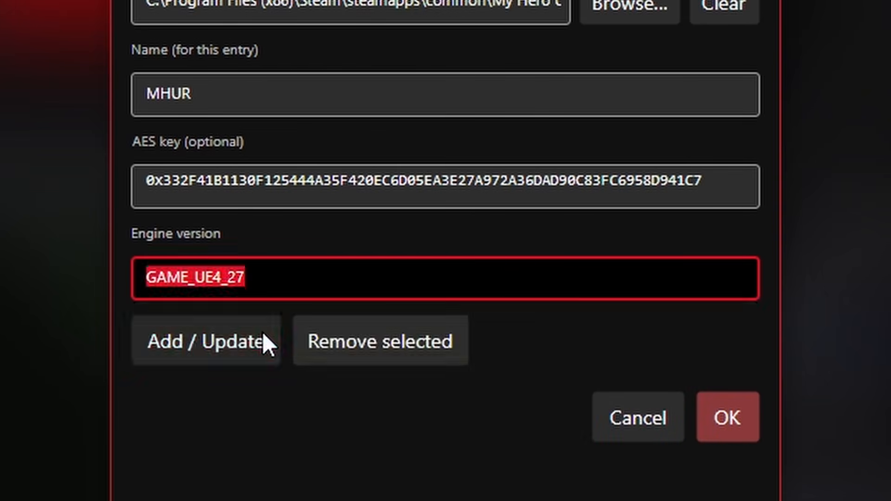
{"action": "left_click", "coordinate": [214, 349]}
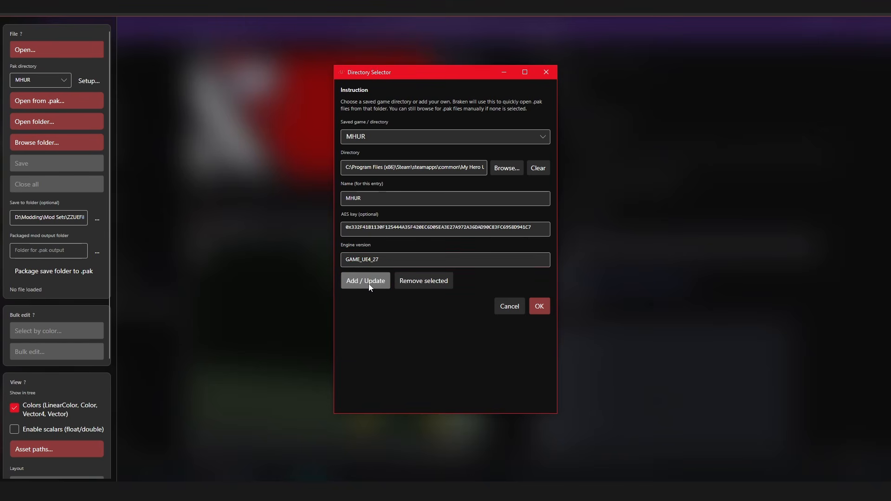
{"action": "left_click", "coordinate": [538, 307]}
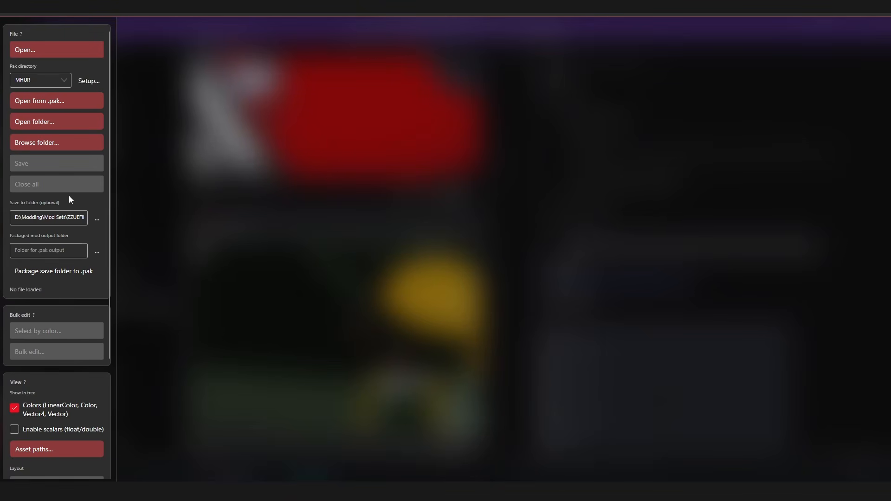
{"action": "scroll", "coordinate": [31, 162], "scroll_direction": "down", "scroll_amount": 5}
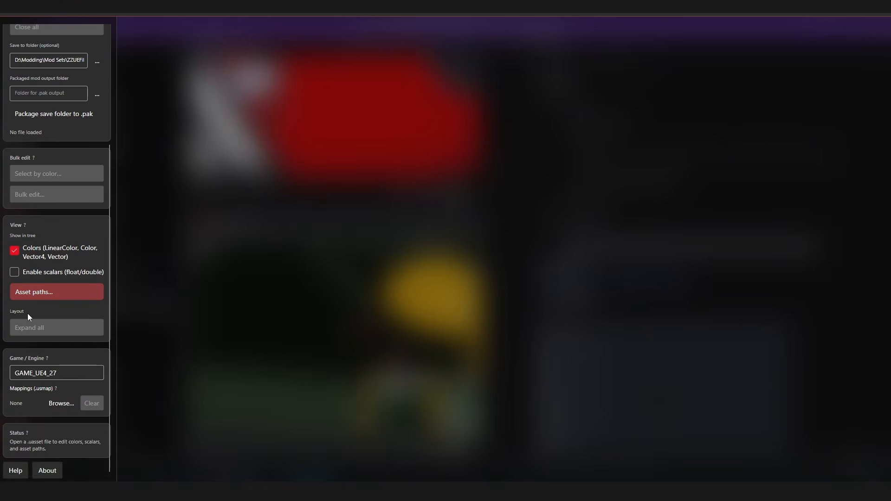
{"action": "scroll", "coordinate": [78, 402], "scroll_direction": "up", "scroll_amount": 5}
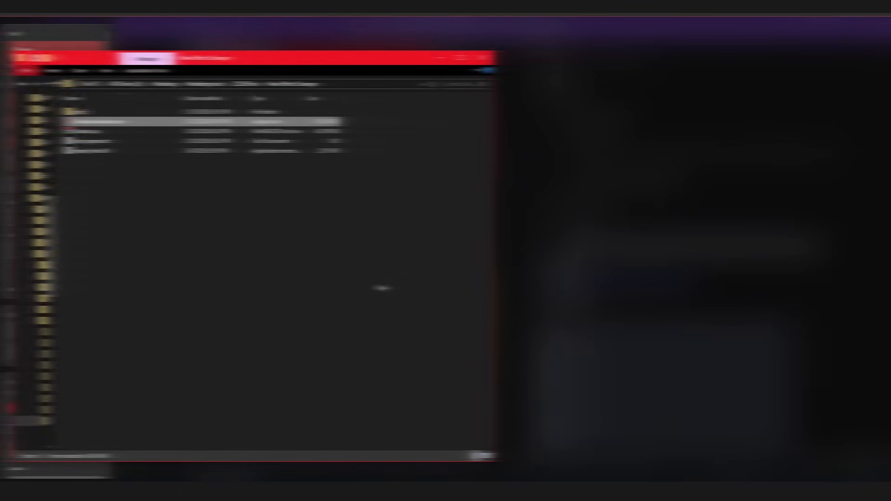
Step: Switch to File Explorer and duplicate the XMODNAME-WindowsNoEditor_P template inside the pkgE folder of New Effect Changer
{"action": "left_click_drag", "start_coordinate": [267, 67], "coordinate": [568, 73]}
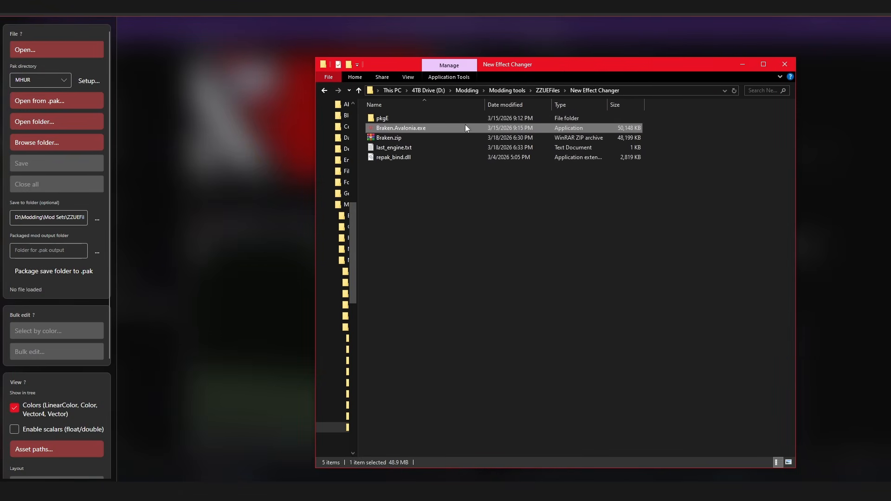
{"action": "double_click", "coordinate": [455, 118]}
{"action": "left_click", "coordinate": [455, 119]}
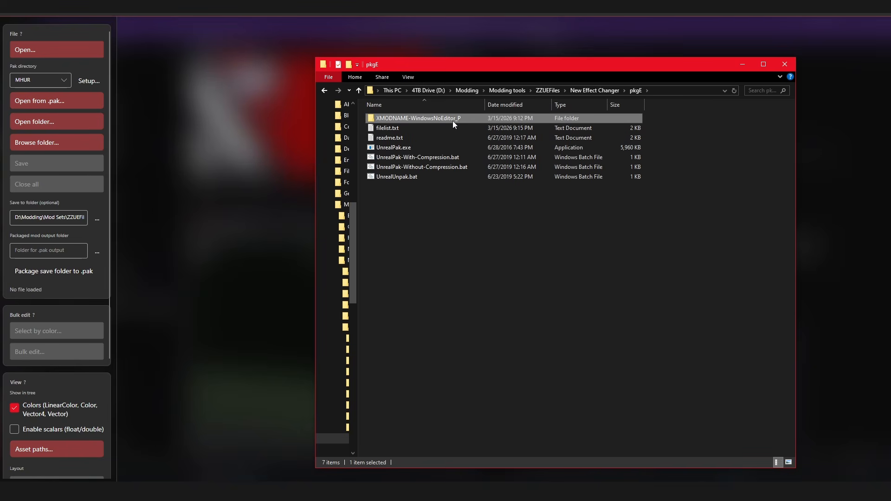
{"action": "left_click", "coordinate": [447, 302]}
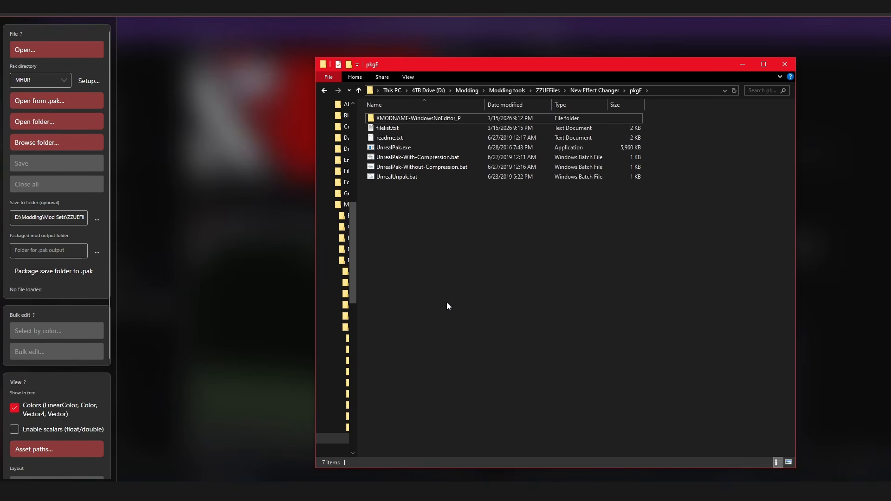
{"action": "key", "text": "ctrl+v"}
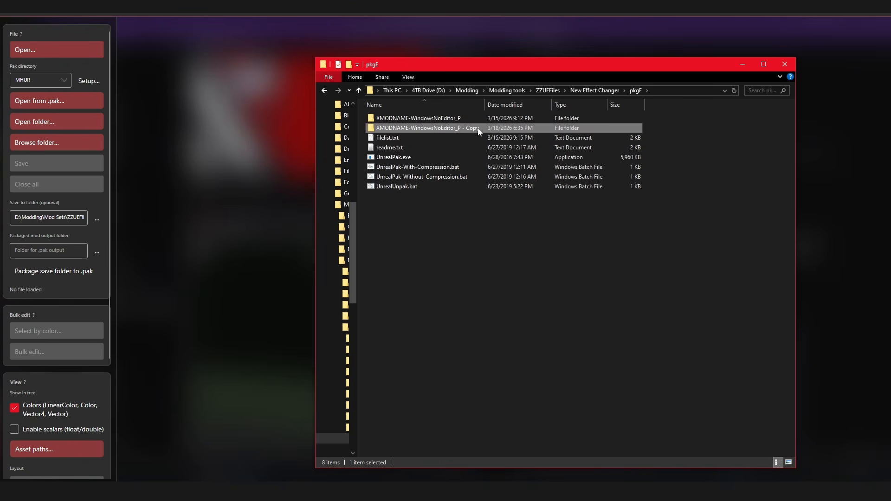
Step: Rename the duplicated template folder to XNejireRecolorsPepsi-WindowsNoEditor_P
{"action": "right_click", "coordinate": [478, 128]}
{"action": "left_click", "coordinate": [534, 396]}
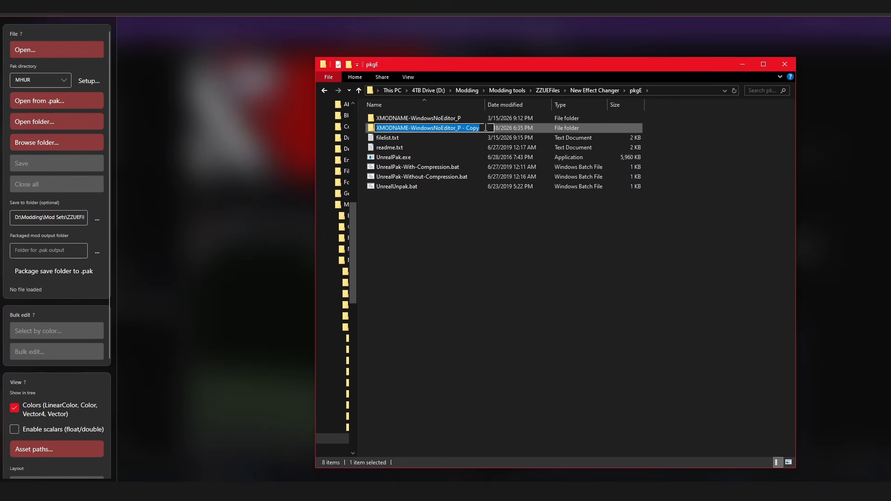
{"action": "key", "text": "End"}
{"action": "key", "text": "shift+Left"}
{"action": "key", "text": "shift+Left"}
{"action": "key", "text": "shift+Left"}
{"action": "key", "text": "shift+Left"}
{"action": "key", "text": "shift+Left"}
{"action": "key", "text": "shift+Left"}
{"action": "key", "text": "shift+Left"}
{"action": "key", "text": "BackSpace"}
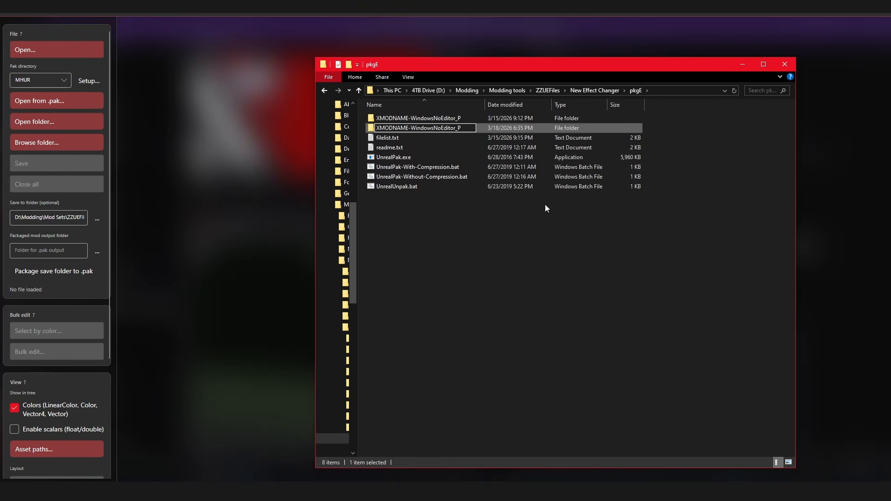
{"action": "type", "text": "Nejire"}
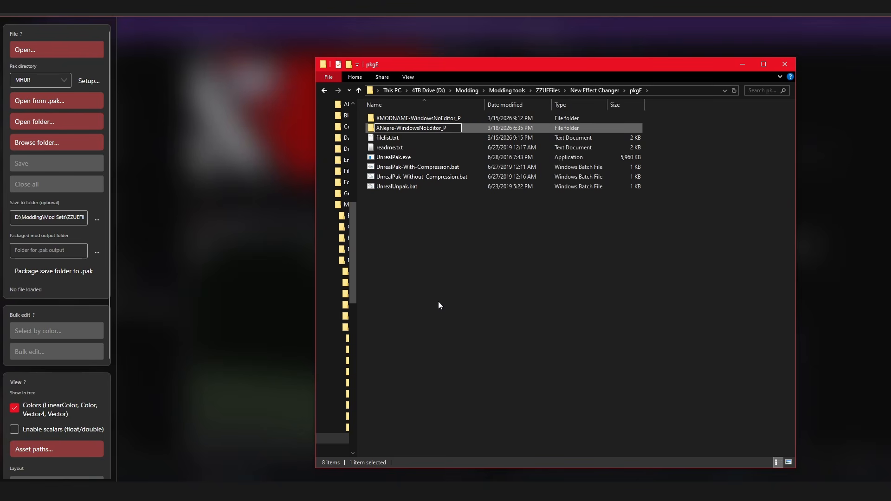
{"action": "type", "text": "Recolors"}
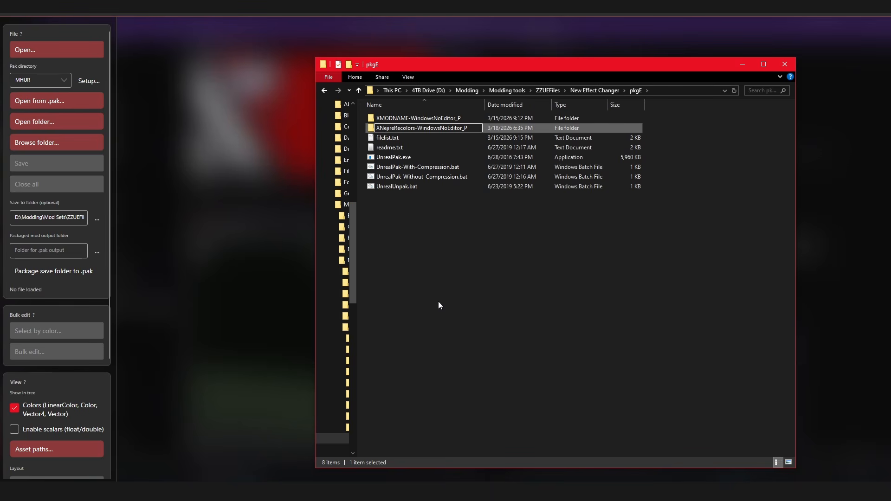
{"action": "type", "text": "Pepsi"}
{"action": "key", "text": "Return"}
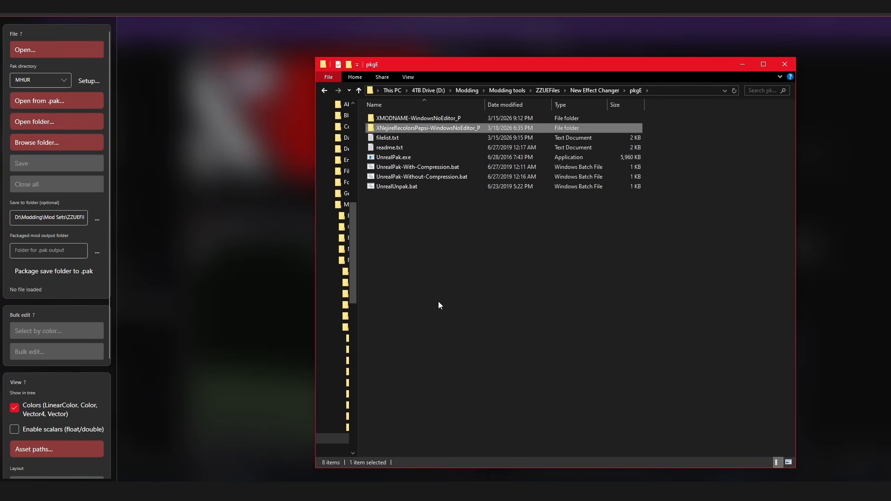
Step: Open HerovsGame\Content\Character inside the XNejireRecolorsPepsi-WindowsNoEditor_P folder and copy its full path
{"action": "double_click", "coordinate": [491, 126]}
{"action": "double_click", "coordinate": [483, 119]}
{"action": "double_click", "coordinate": [482, 118]}
{"action": "double_click", "coordinate": [483, 119]}
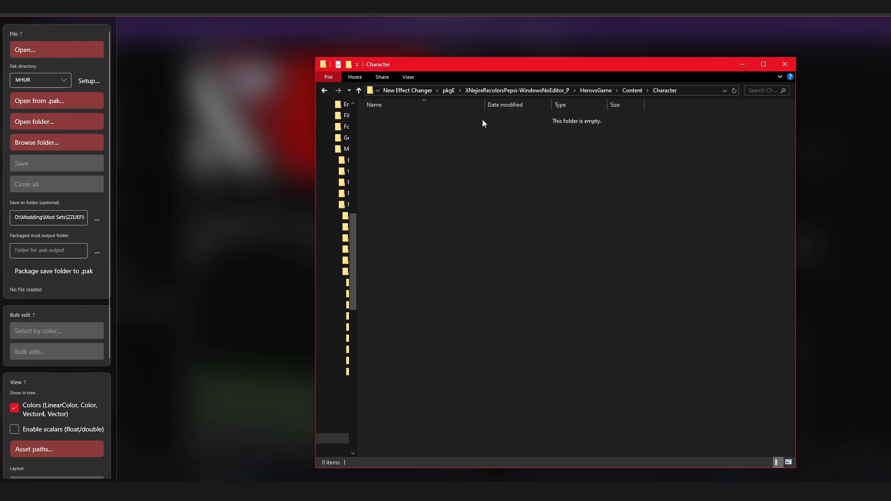
{"action": "left_click", "coordinate": [697, 89]}
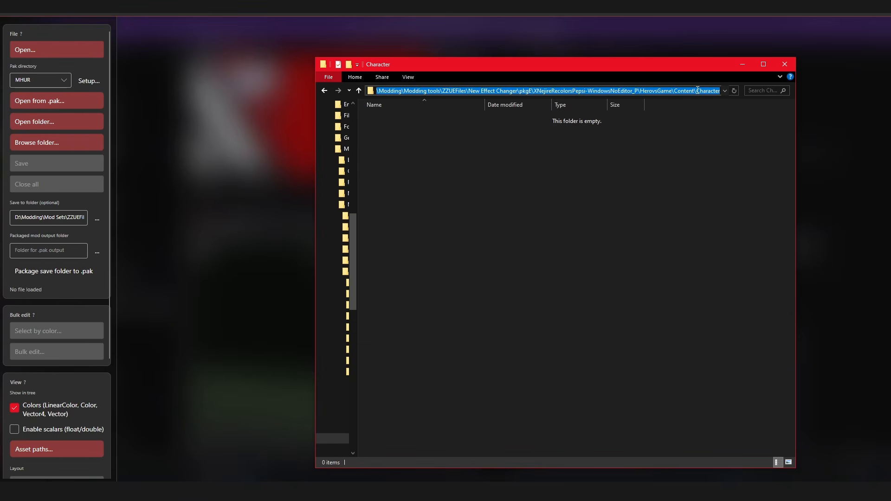
{"action": "left_click", "coordinate": [679, 159]}
Step: Return to Braken and replace the save-to folder with the copied HerovsGame\Content\Character path
{"action": "left_click_drag", "start_coordinate": [71, 223], "coordinate": [83, 221]}
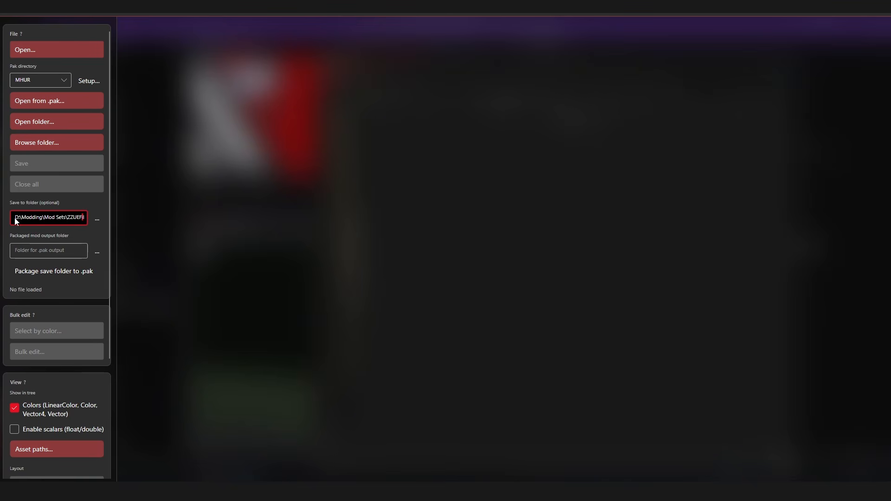
{"action": "left_click_drag", "start_coordinate": [15, 219], "coordinate": [189, 239]}
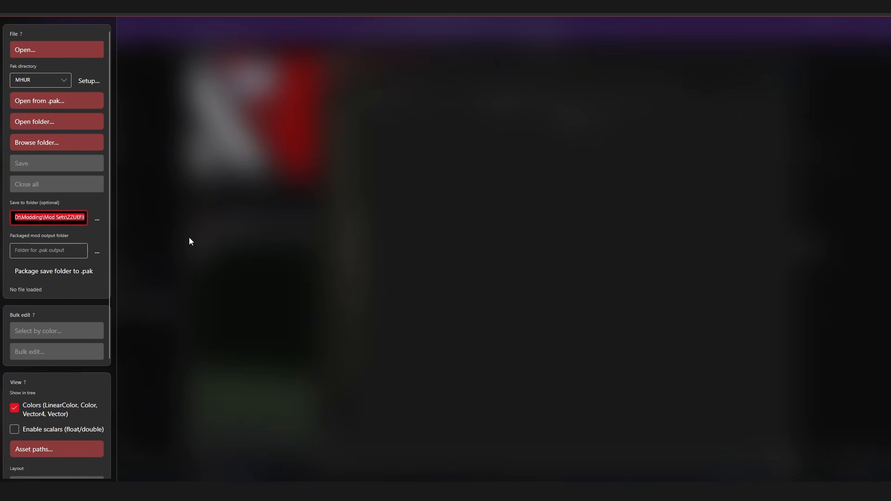
{"action": "key", "text": "BackSpace"}
{"action": "key", "text": "ctrl+a"}
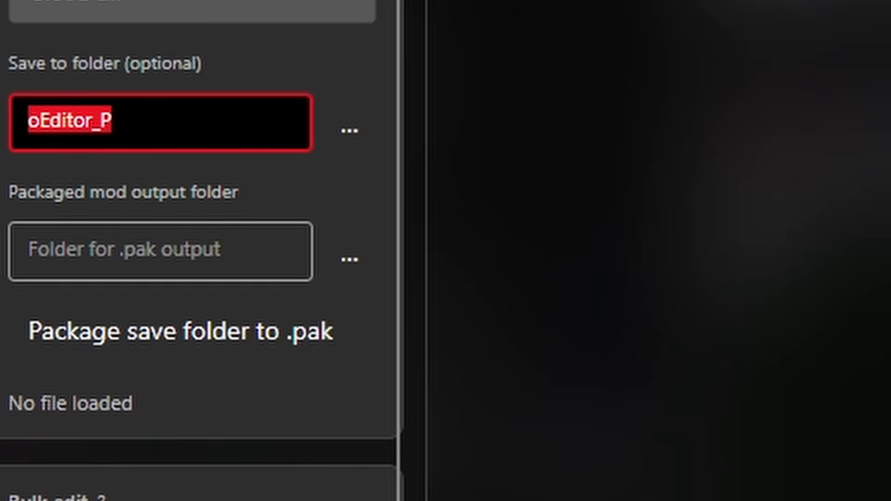
{"action": "key", "text": "ctrl+v"}
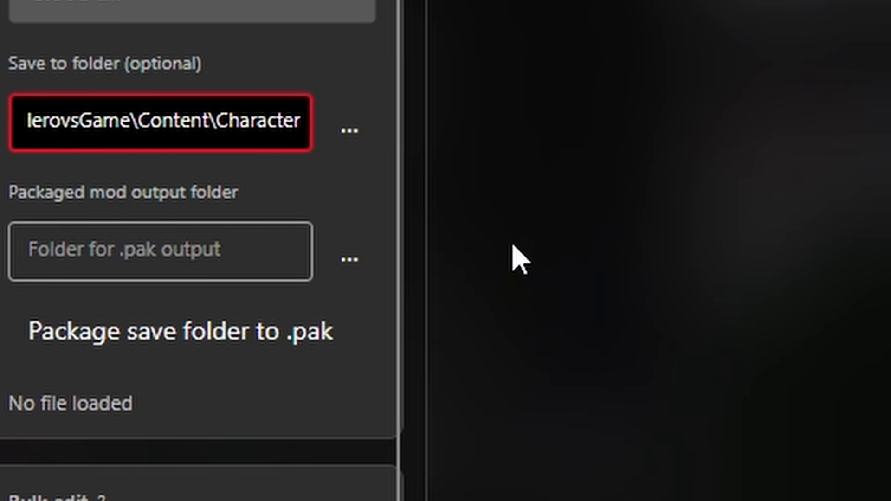
{"action": "left_click", "coordinate": [219, 123]}
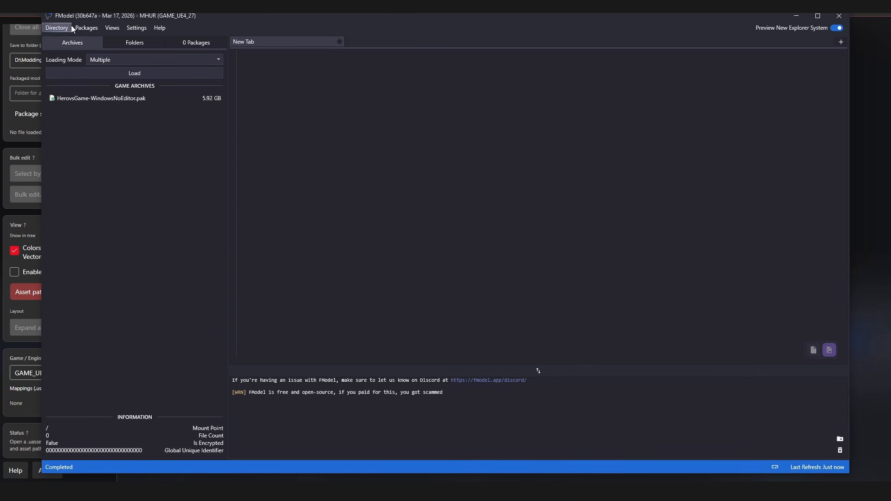
Step: In FModel, load the HerovsGame-WindowsNoEditor.pak archive and open its HerovsGame/Content/Character folder
{"action": "double_click", "coordinate": [77, 98]}
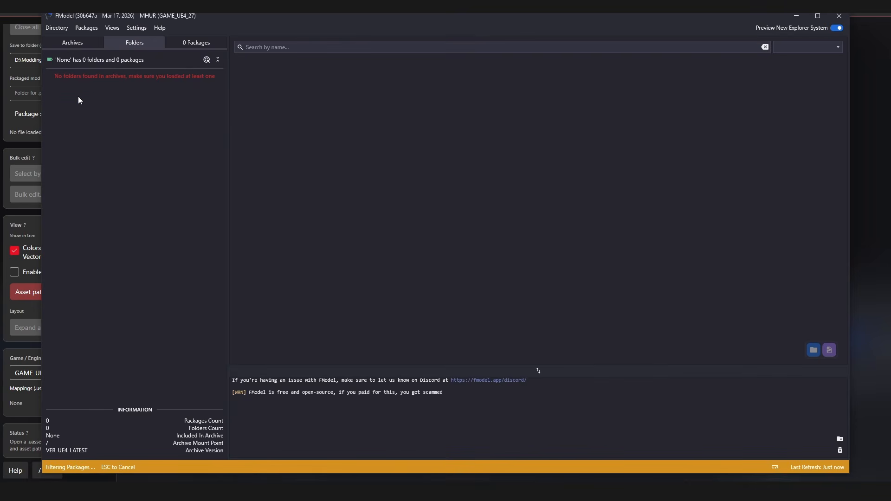
{"action": "double_click", "coordinate": [86, 86]}
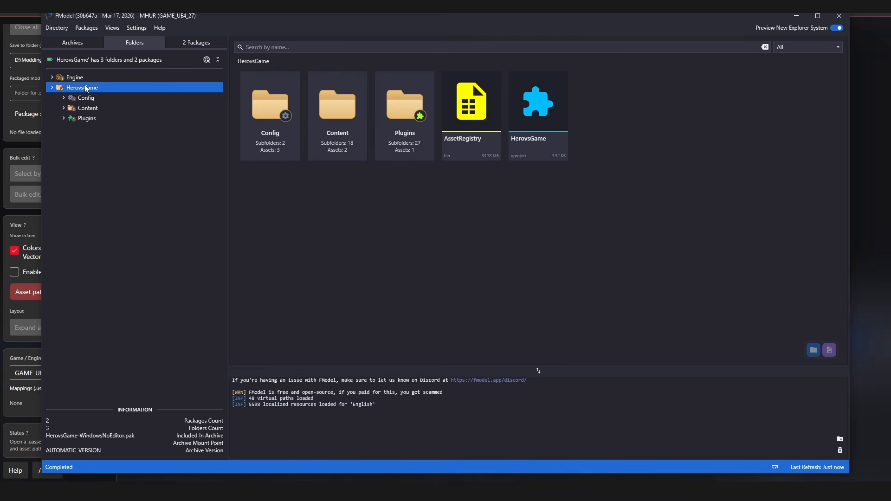
{"action": "double_click", "coordinate": [102, 109]}
{"action": "double_click", "coordinate": [109, 120]}
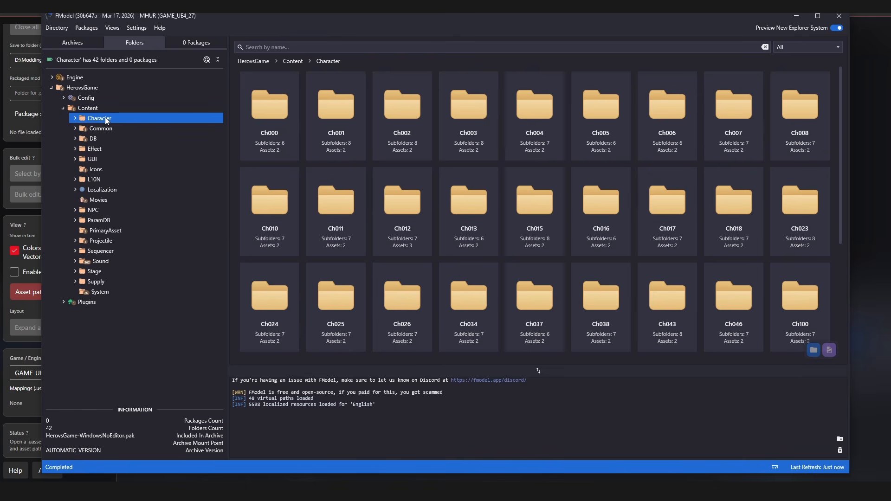
Step: Examine the list of character ID folders under Character
{"action": "scroll", "coordinate": [124, 164], "scroll_direction": "down", "scroll_amount": 8}
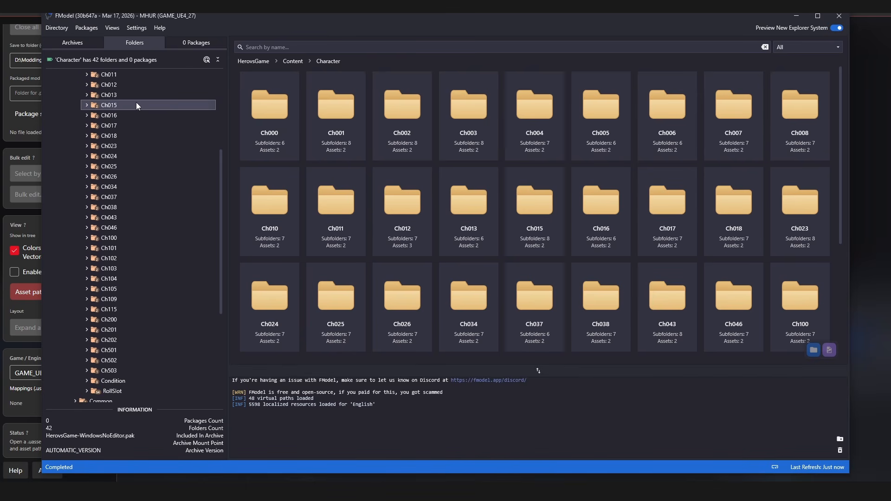
{"action": "scroll", "coordinate": [138, 179], "scroll_direction": "up", "scroll_amount": 9}
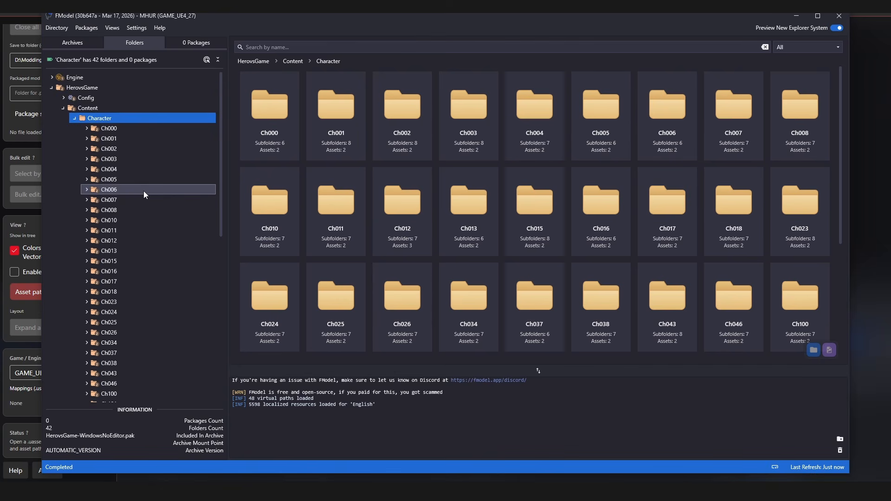
{"action": "scroll", "coordinate": [143, 191], "scroll_direction": "down", "scroll_amount": 3}
{"action": "scroll", "coordinate": [138, 207], "scroll_direction": "up", "scroll_amount": 4}
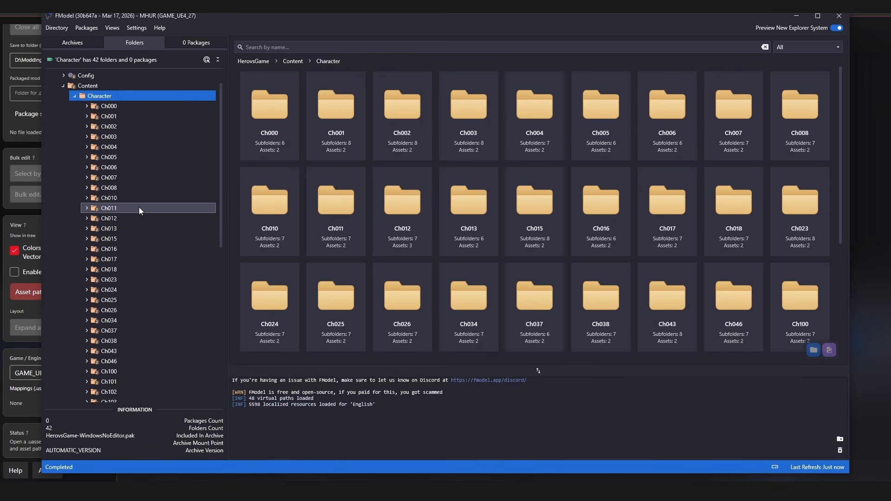
{"action": "scroll", "coordinate": [138, 205], "scroll_direction": "down", "scroll_amount": 8}
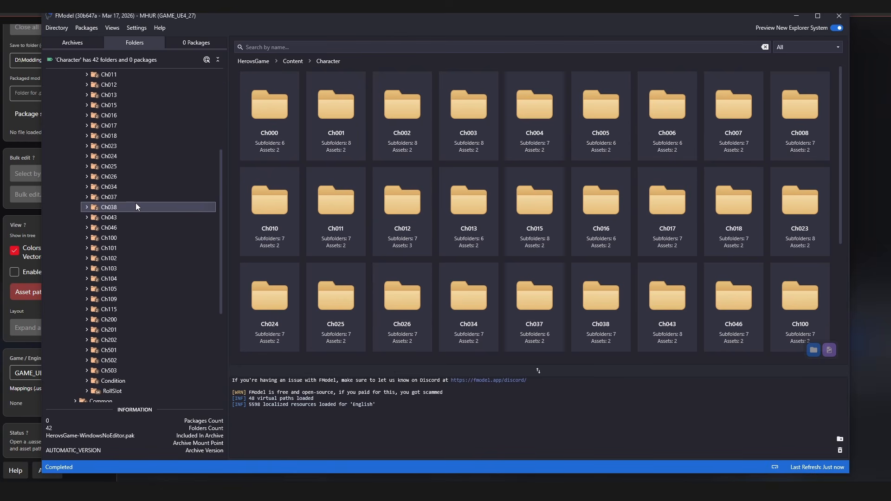
{"action": "scroll", "coordinate": [124, 276], "scroll_direction": "up", "scroll_amount": 8}
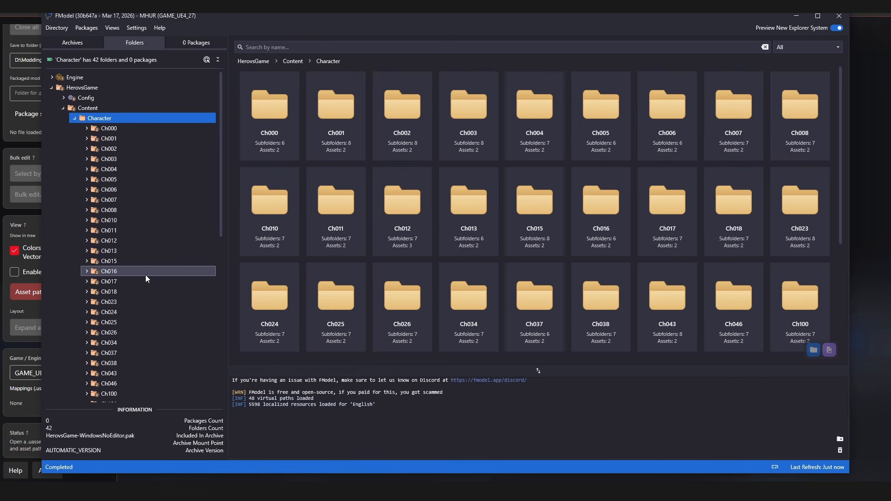
{"action": "scroll", "coordinate": [138, 280], "scroll_direction": "down", "scroll_amount": 2}
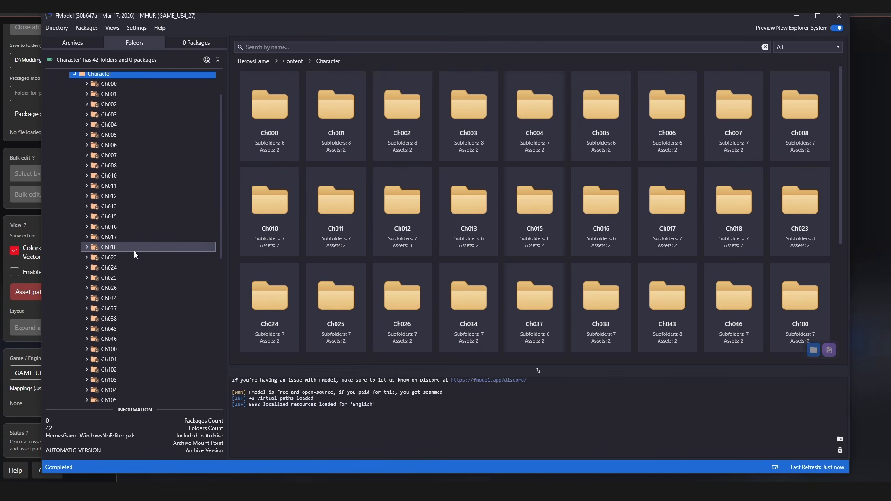
Step: Open the Ch046 character folder and expand its Model and Default subfolders
{"action": "double_click", "coordinate": [138, 338]}
{"action": "scroll", "coordinate": [150, 355], "scroll_direction": "down", "scroll_amount": 3}
{"action": "left_click", "coordinate": [147, 320]}
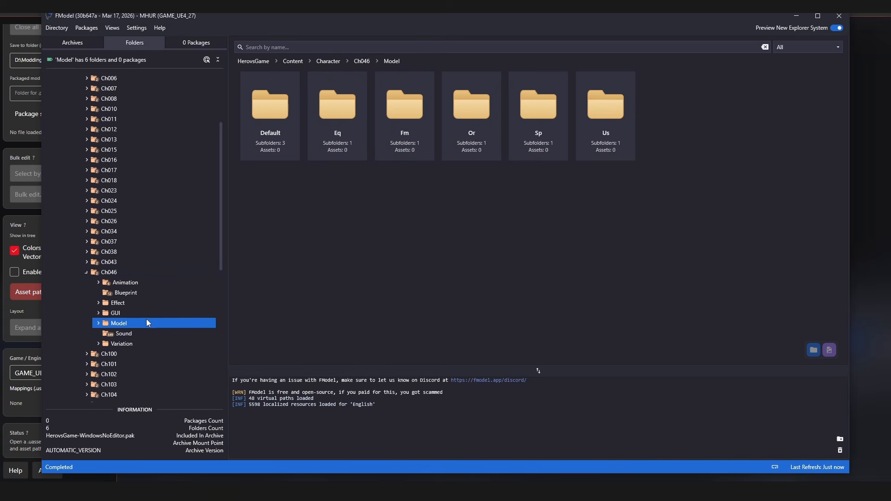
{"action": "double_click", "coordinate": [146, 321]}
{"action": "double_click", "coordinate": [153, 330]}
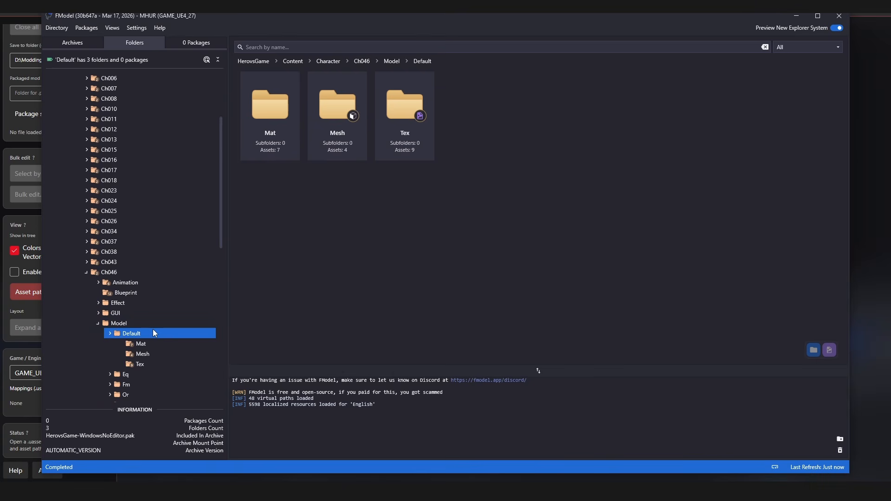
{"action": "double_click", "coordinate": [162, 345]}
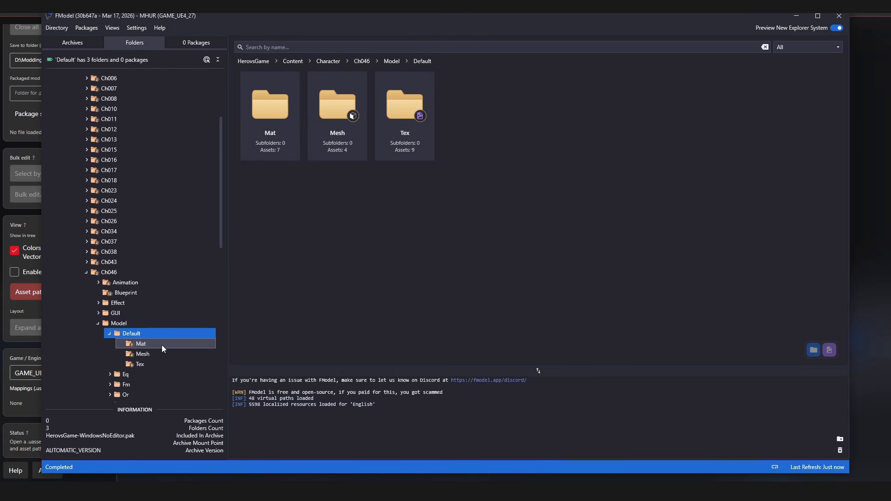
Step: Collapse Default, open Ch046's Fm/A1_00/Mesh folder and preview the SK_Ch046_FmA1_00 skeletal mesh in 3D
{"action": "left_click", "coordinate": [107, 334]}
{"action": "left_click", "coordinate": [98, 325]}
{"action": "left_click", "coordinate": [121, 333]}
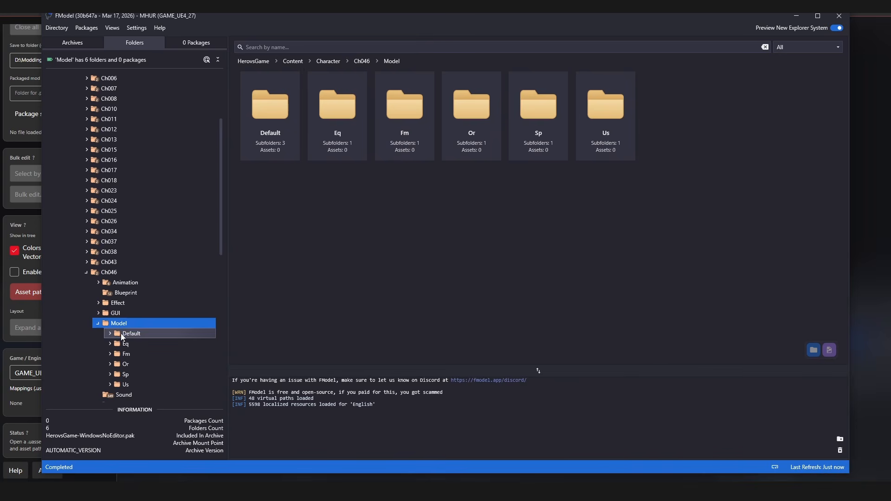
{"action": "left_click", "coordinate": [133, 352]}
{"action": "double_click", "coordinate": [133, 351]}
{"action": "double_click", "coordinate": [165, 384]}
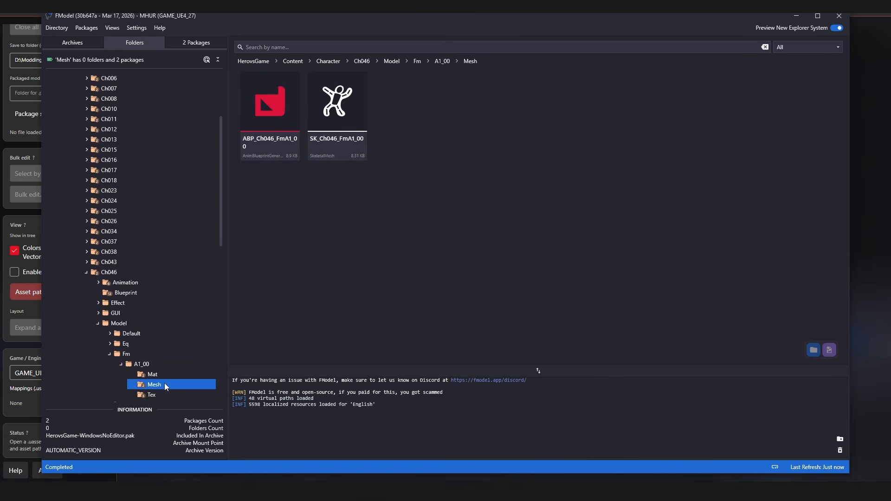
{"action": "double_click", "coordinate": [113, 97]}
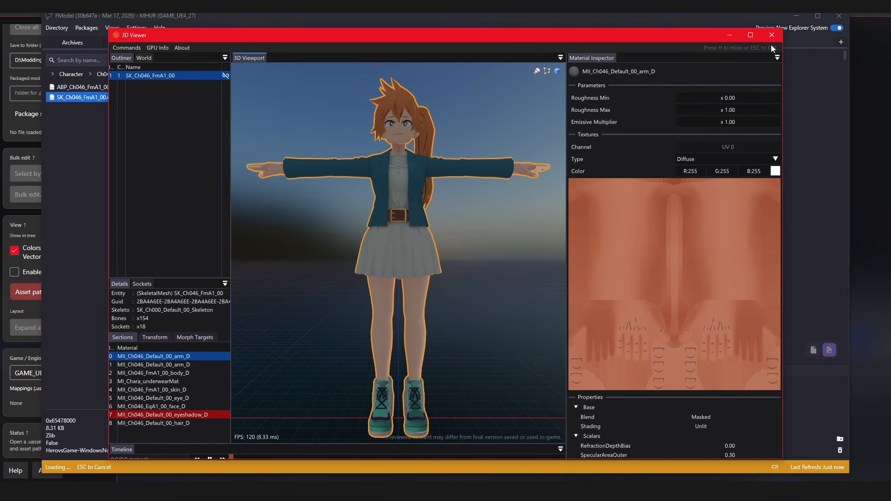
Step: Close the 3D preview, go back to the Ch046 folder and collapse it
{"action": "left_click", "coordinate": [772, 35]}
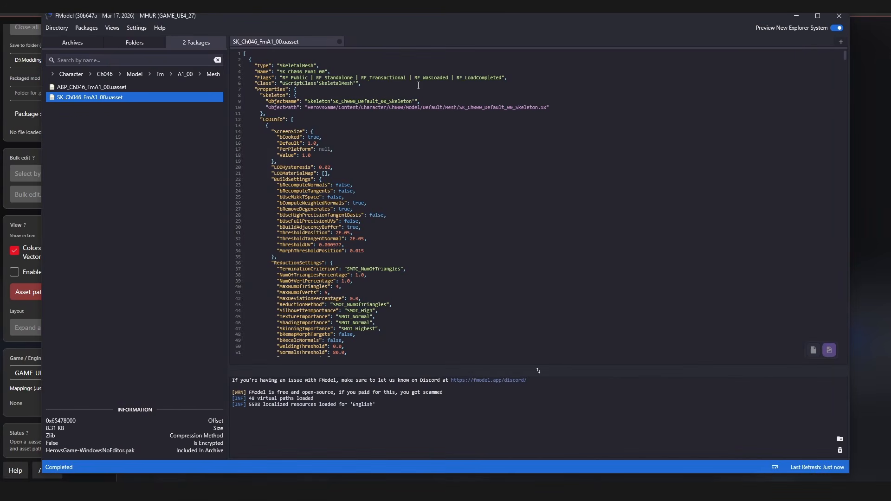
{"action": "left_click", "coordinate": [102, 75]}
{"action": "left_click", "coordinate": [87, 272]}
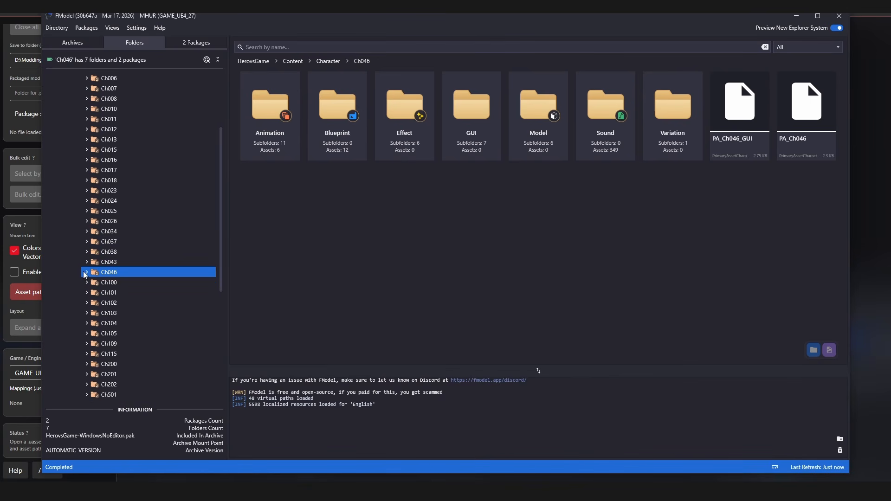
Step: Open the Ch100 character folder and look over the rest of the character ID list
{"action": "left_click", "coordinate": [123, 282]}
{"action": "scroll", "coordinate": [125, 260], "scroll_direction": "down", "scroll_amount": 1}
{"action": "scroll", "coordinate": [134, 324], "scroll_direction": "down", "scroll_amount": 3}
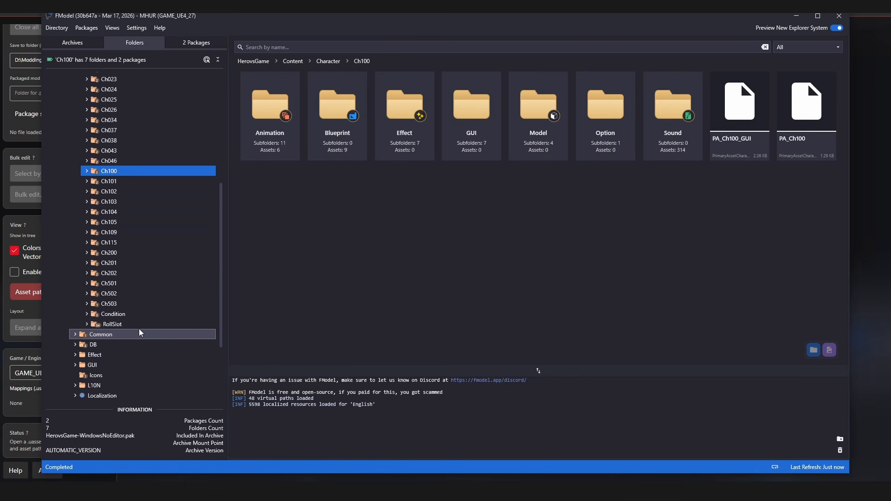
{"action": "scroll", "coordinate": [139, 330], "scroll_direction": "up", "scroll_amount": 3}
{"action": "scroll", "coordinate": [163, 278], "scroll_direction": "up", "scroll_amount": 5}
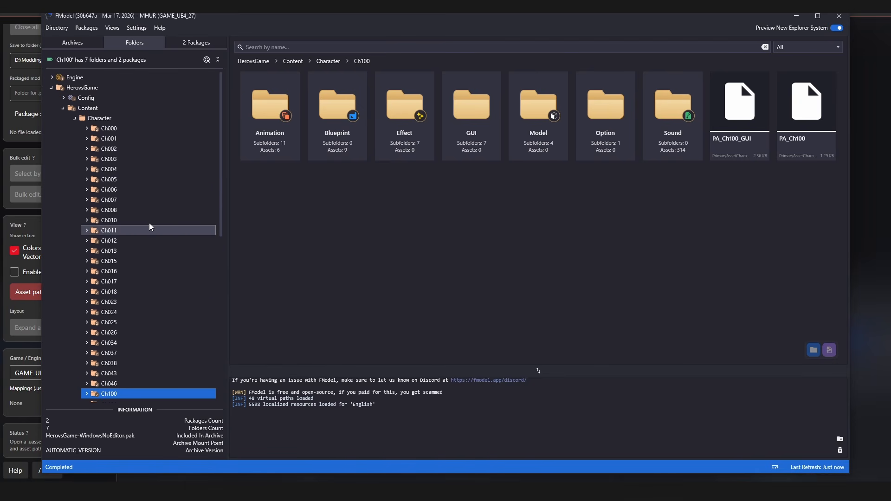
Step: Open and expand the Ch025 character folder to view its subfolders
{"action": "double_click", "coordinate": [132, 323]}
{"action": "scroll", "coordinate": [132, 322], "scroll_direction": "down", "scroll_amount": 4}
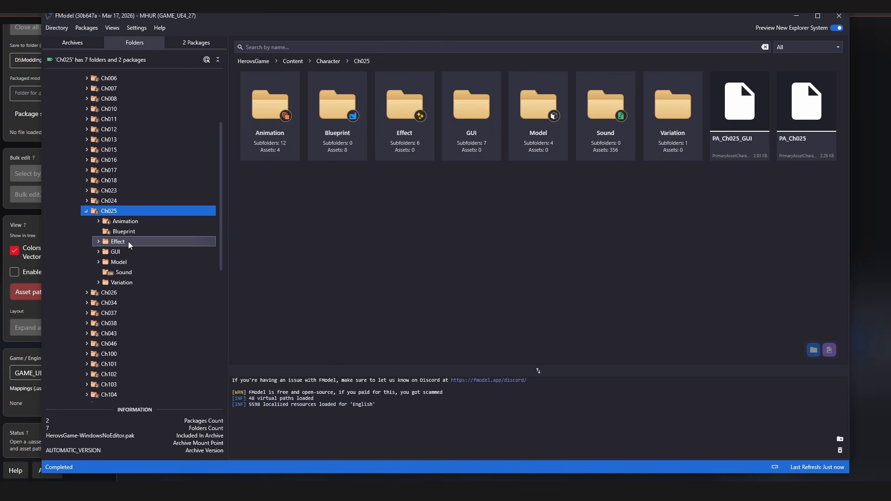
{"action": "scroll", "coordinate": [139, 250], "scroll_direction": "up", "scroll_amount": 4}
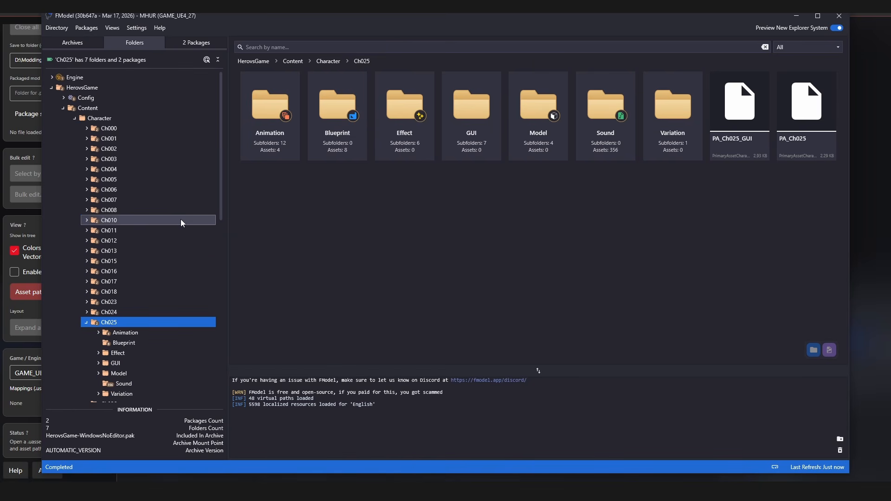
Step: Expand the Ch015 folder and its Variation subfolder to examine the character's variants
{"action": "left_click", "coordinate": [86, 261]}
{"action": "left_click", "coordinate": [98, 342]}
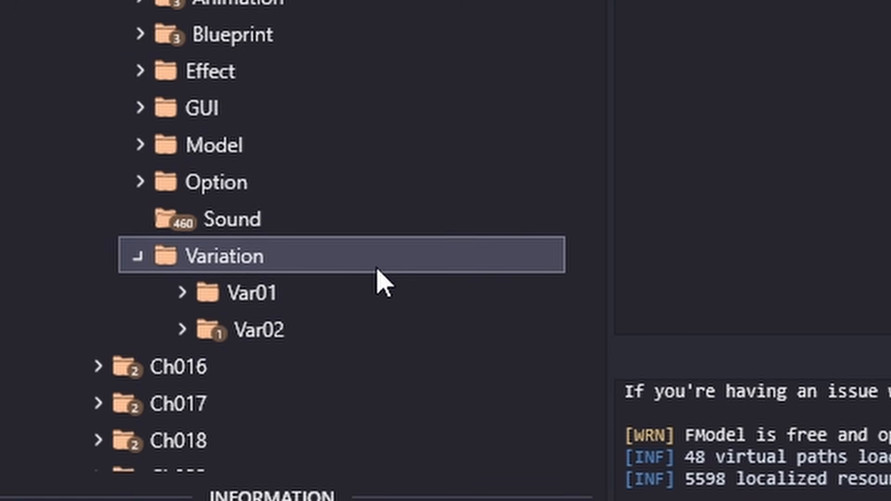
{"action": "scroll", "coordinate": [433, 333], "scroll_direction": "down", "scroll_amount": 2}
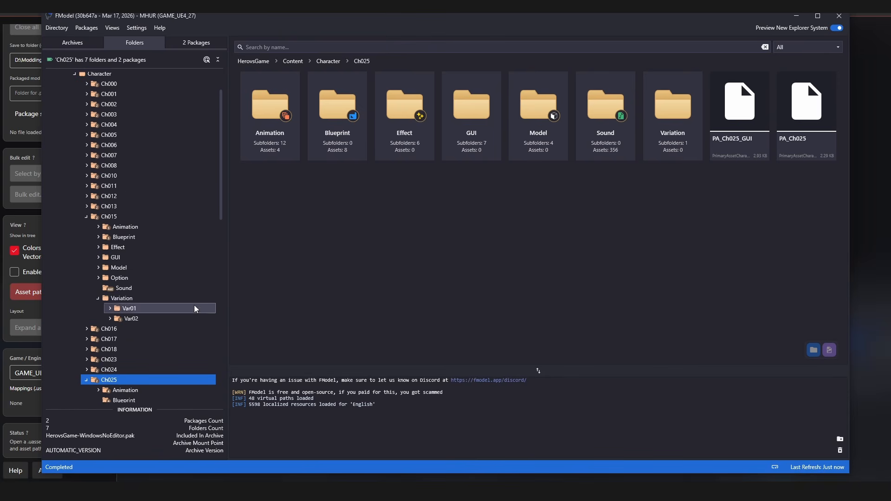
{"action": "scroll", "coordinate": [486, 102], "scroll_direction": "down", "scroll_amount": 1}
{"action": "scroll", "coordinate": [188, 301], "scroll_direction": "down", "scroll_amount": 2}
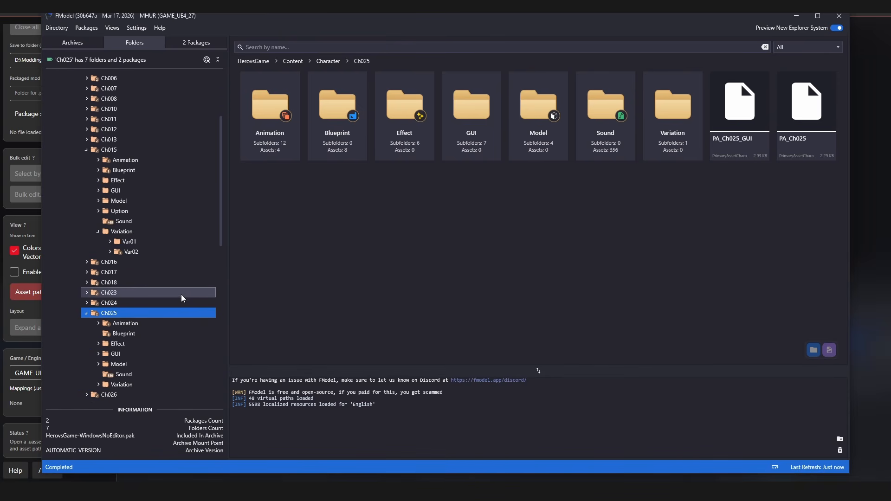
{"action": "scroll", "coordinate": [181, 298], "scroll_direction": "down", "scroll_amount": 3}
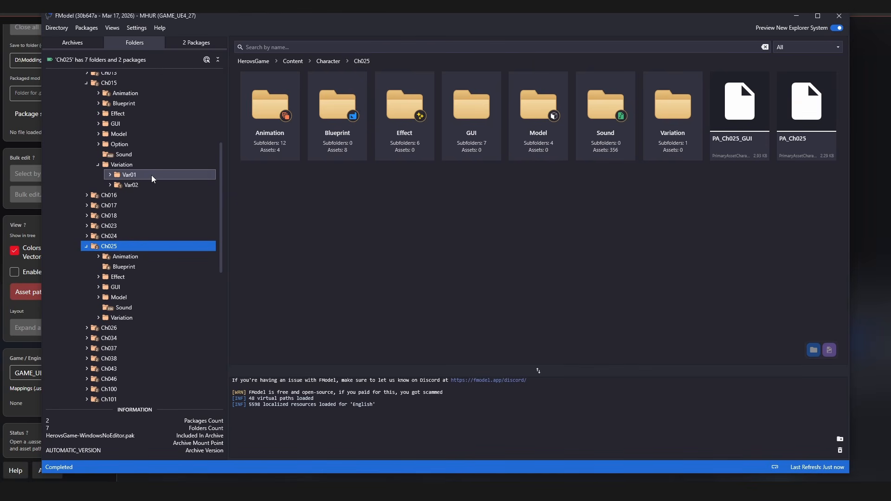
Step: Open the particle packages in Ch025's Variation/Var01/Effect/Effect folder
{"action": "left_click", "coordinate": [130, 320]}
{"action": "scroll", "coordinate": [135, 301], "scroll_direction": "down", "scroll_amount": 3}
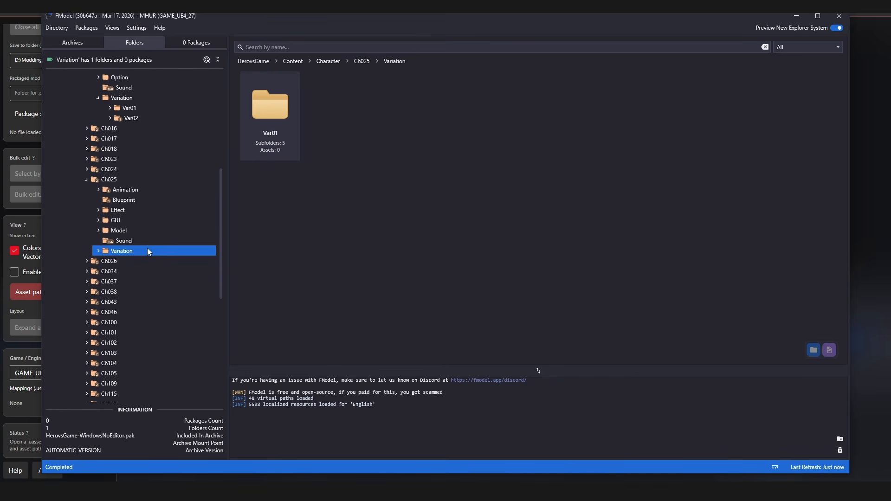
{"action": "double_click", "coordinate": [148, 251]}
{"action": "left_click", "coordinate": [153, 292]}
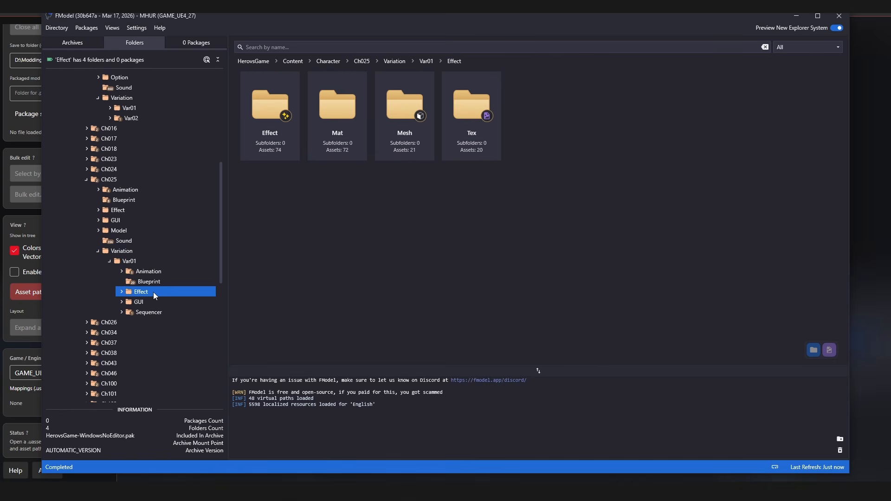
{"action": "double_click", "coordinate": [152, 292]}
{"action": "double_click", "coordinate": [163, 302]}
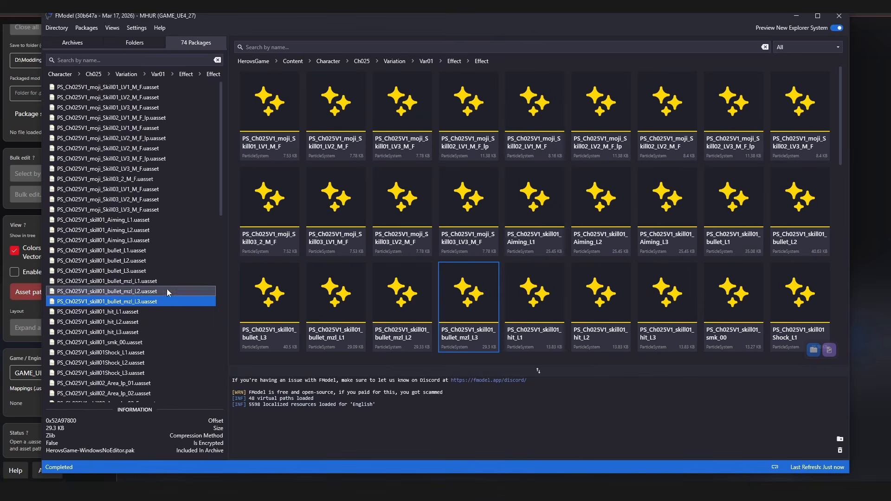
Step: Look through the Var01 effect packages and select the moji files from Skill01_LV1_M_F through Skill03_LV3_M_F
{"action": "scroll", "coordinate": [171, 132], "scroll_direction": "down", "scroll_amount": 15}
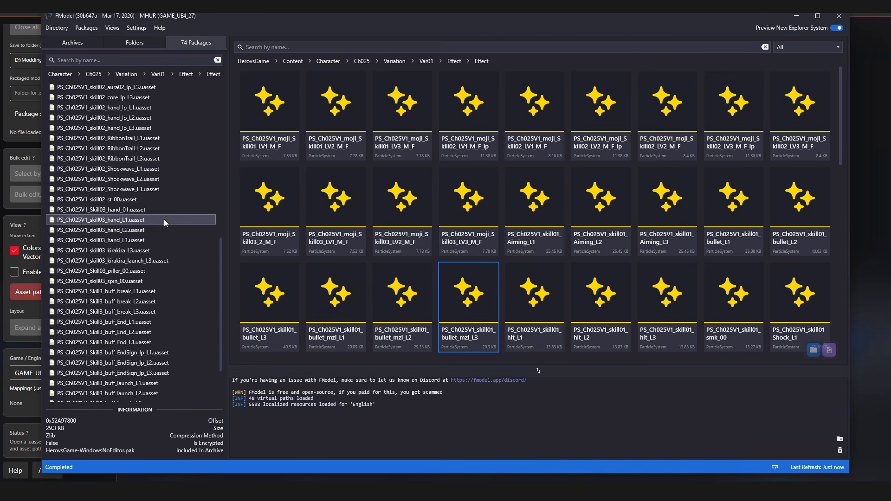
{"action": "scroll", "coordinate": [159, 340], "scroll_direction": "up", "scroll_amount": 10}
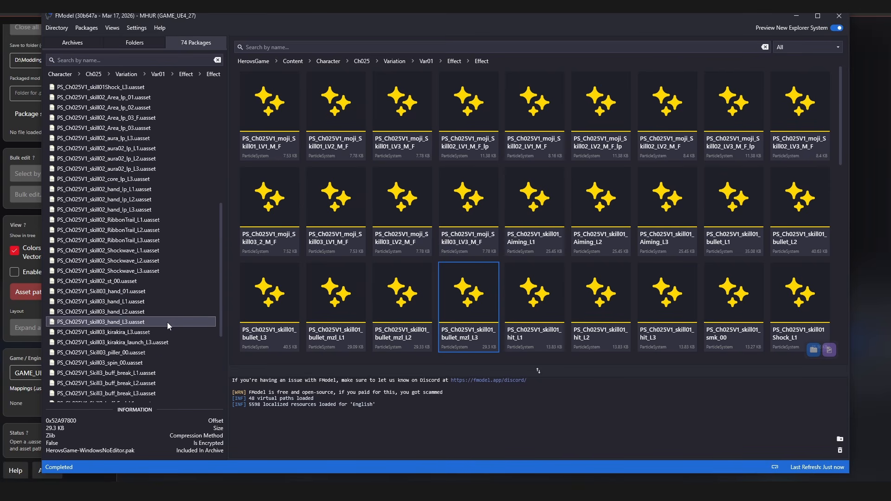
{"action": "scroll", "coordinate": [153, 332], "scroll_direction": "up", "scroll_amount": 5}
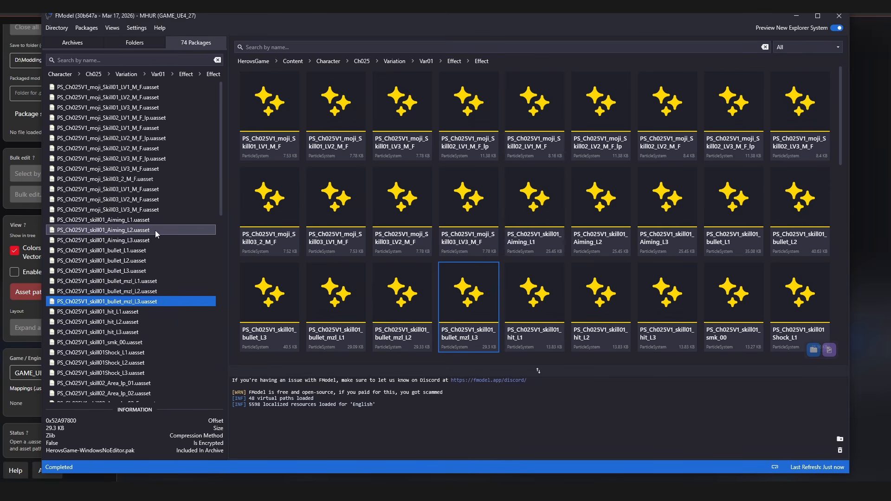
{"action": "scroll", "coordinate": [180, 229], "scroll_direction": "down", "scroll_amount": 4}
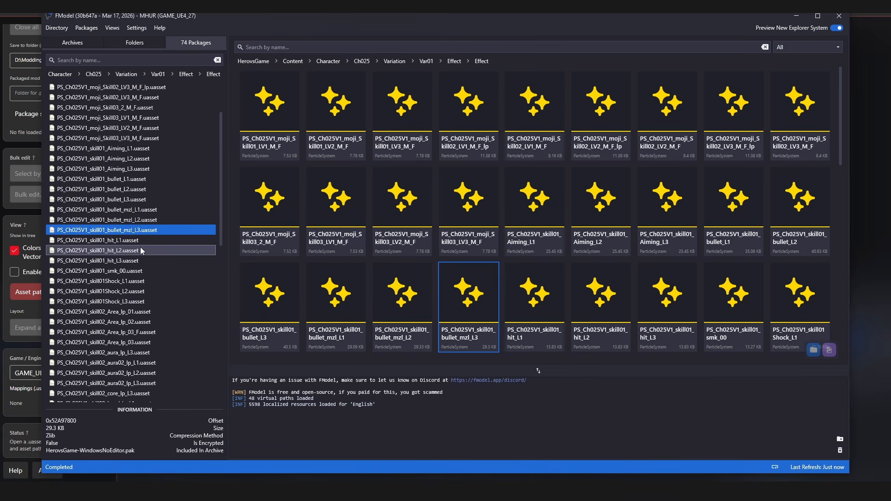
{"action": "scroll", "coordinate": [140, 246], "scroll_direction": "up", "scroll_amount": 8}
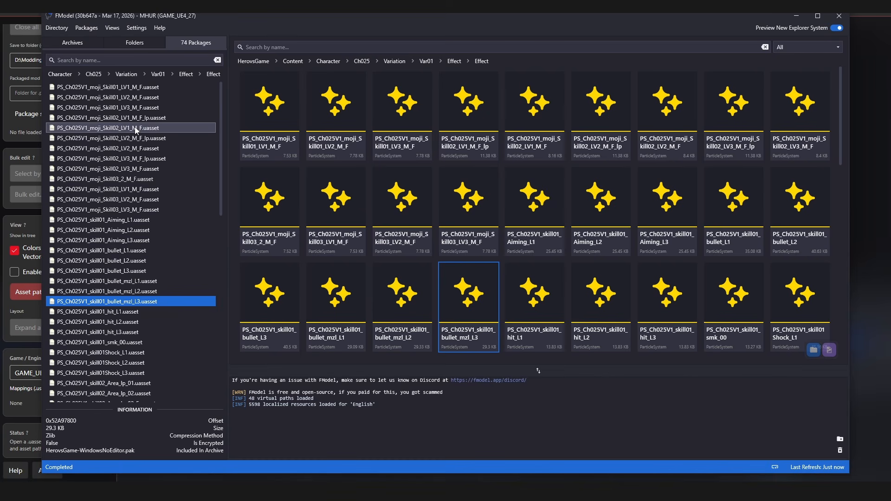
{"action": "left_click", "coordinate": [112, 87]}
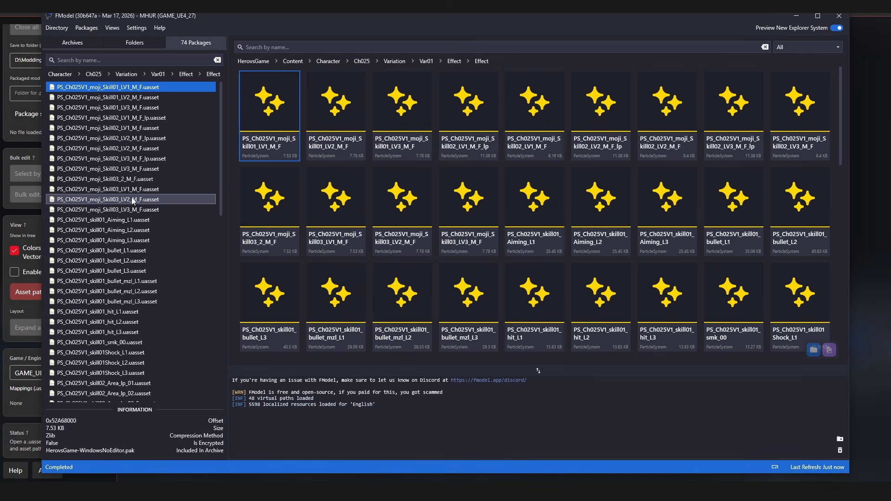
{"action": "left_click", "coordinate": [147, 210], "text": "shift"}
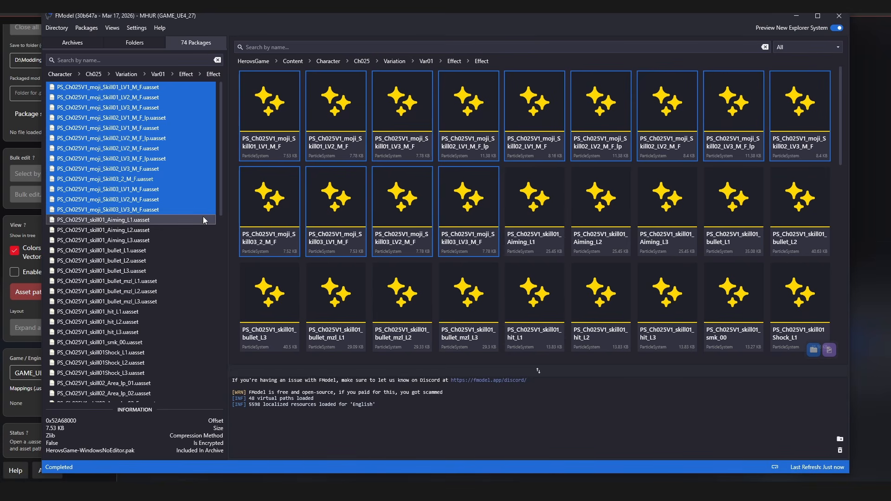
Step: Go through the skill01, skill02, skill03 and Special_Action particle packages, selecting sample files in each group
{"action": "scroll", "coordinate": [202, 216], "scroll_direction": "down", "scroll_amount": 3}
{"action": "left_click", "coordinate": [101, 129]}
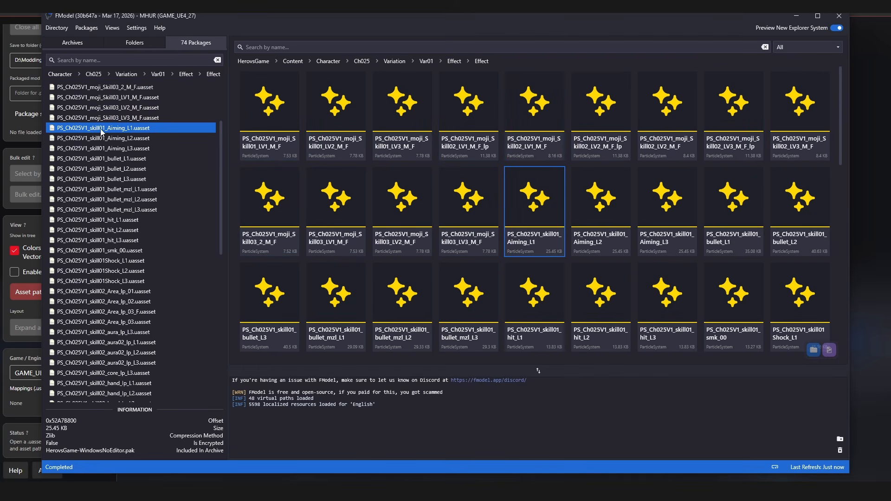
{"action": "left_click", "coordinate": [110, 322]}
{"action": "scroll", "coordinate": [110, 327], "scroll_direction": "down", "scroll_amount": 6}
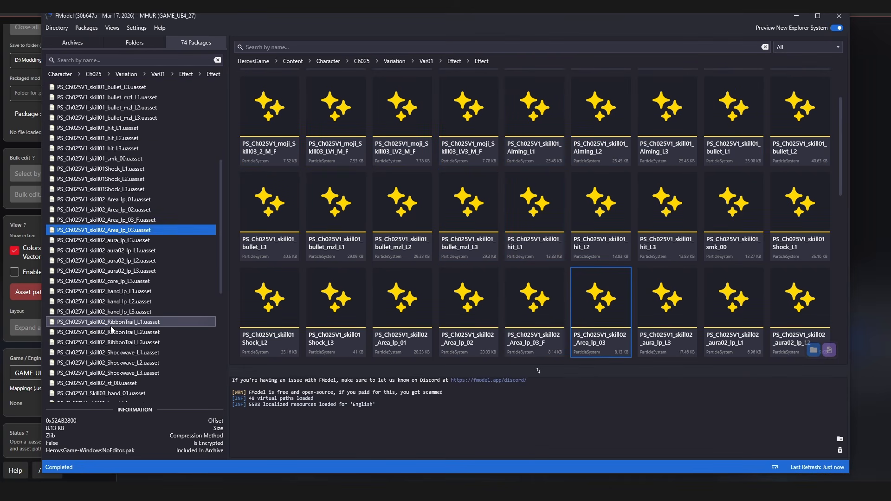
{"action": "left_click", "coordinate": [111, 327]}
{"action": "scroll", "coordinate": [110, 326], "scroll_direction": "down", "scroll_amount": 5}
{"action": "left_click", "coordinate": [122, 384]}
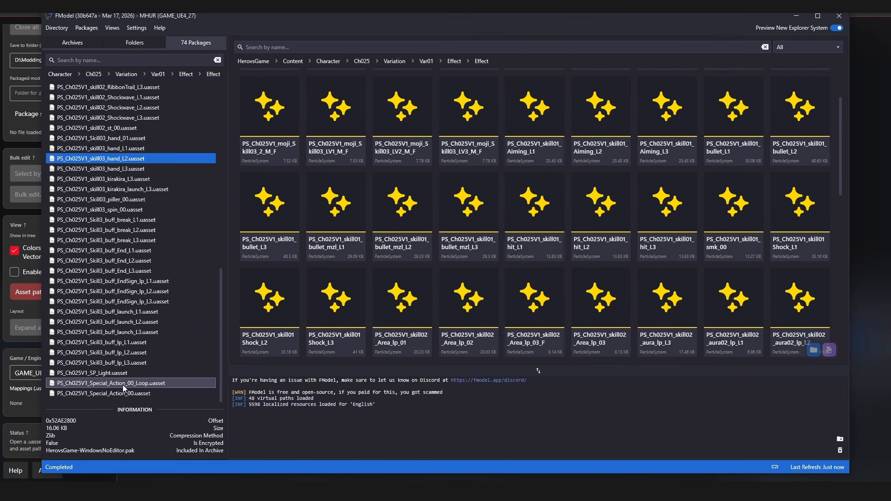
Step: Review the Ch025V1 package list again from the moji files down to the Special_Action files
{"action": "scroll", "coordinate": [160, 337], "scroll_direction": "up", "scroll_amount": 11}
{"action": "scroll", "coordinate": [157, 331], "scroll_direction": "up", "scroll_amount": 4}
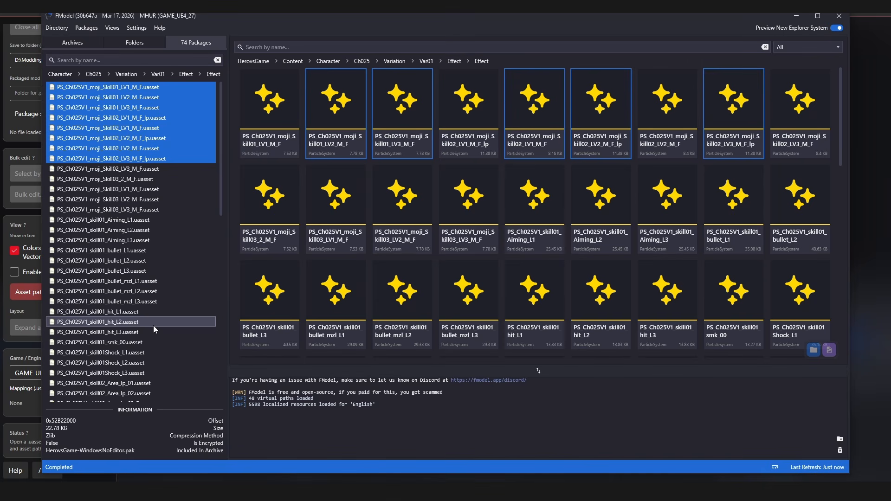
{"action": "scroll", "coordinate": [154, 325], "scroll_direction": "down", "scroll_amount": 6}
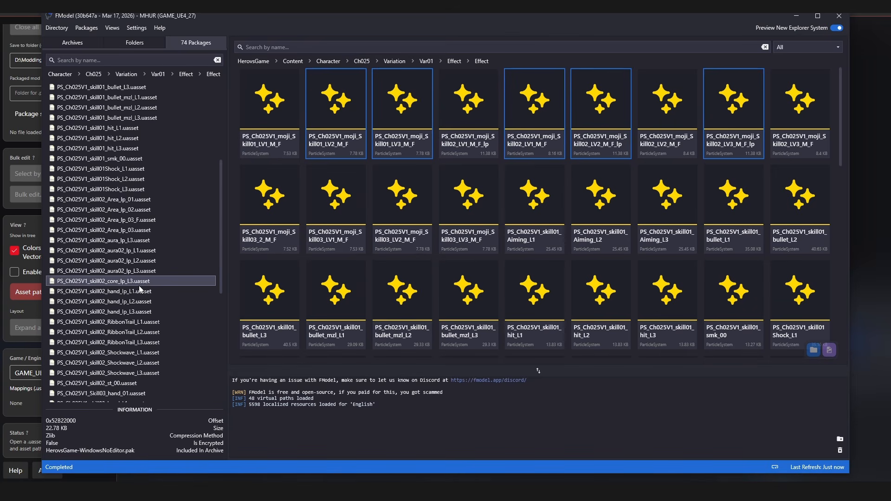
{"action": "scroll", "coordinate": [141, 290], "scroll_direction": "down", "scroll_amount": 6}
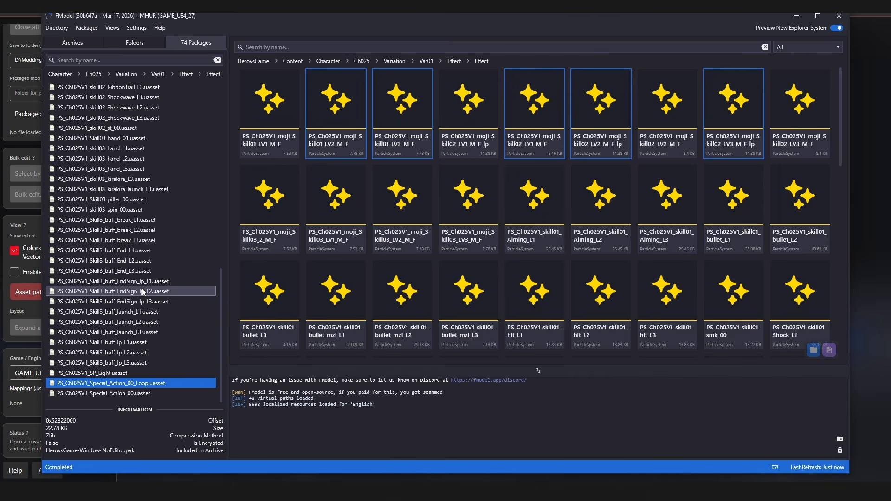
{"action": "scroll", "coordinate": [107, 296], "scroll_direction": "up", "scroll_amount": 8}
{"action": "scroll", "coordinate": [98, 220], "scroll_direction": "up", "scroll_amount": 3}
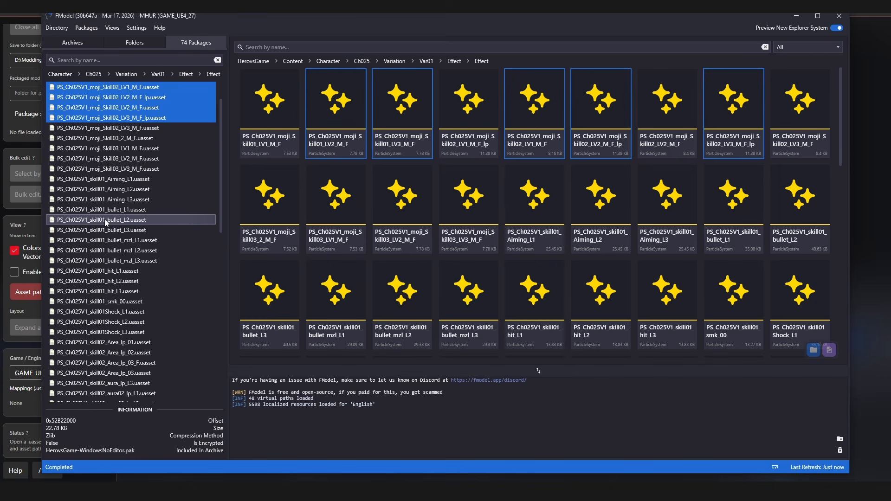
Step: Inspect the skill01 Aiming_L1, Aiming_L2 and Aiming_L3 packages, followed by bullet_L1 and bullet_mzl_L3
{"action": "left_click", "coordinate": [139, 178]}
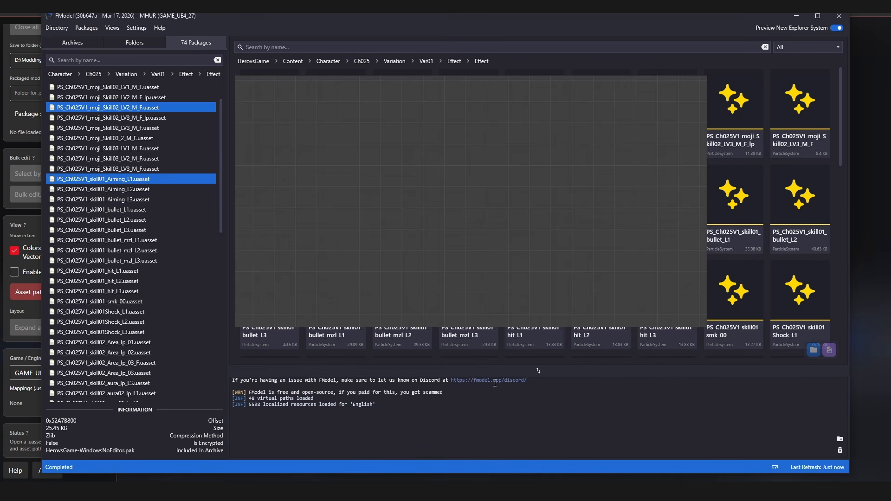
{"action": "left_click", "coordinate": [104, 189]}
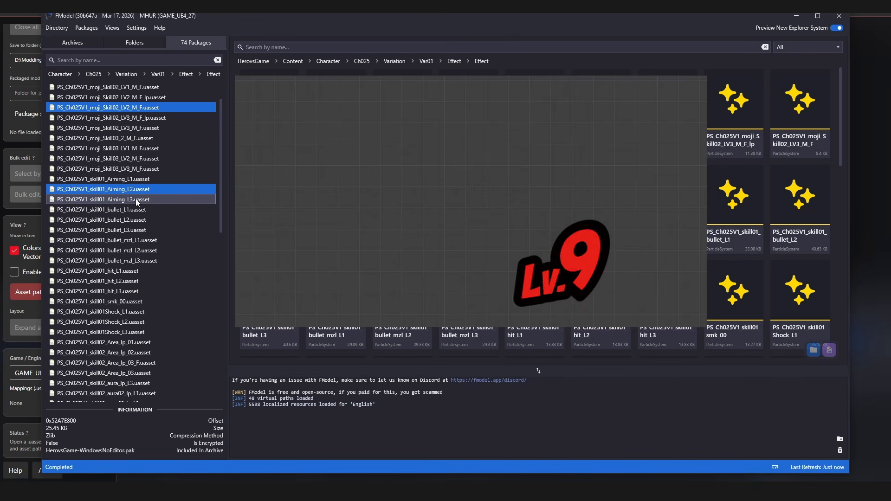
{"action": "left_click", "coordinate": [144, 201]}
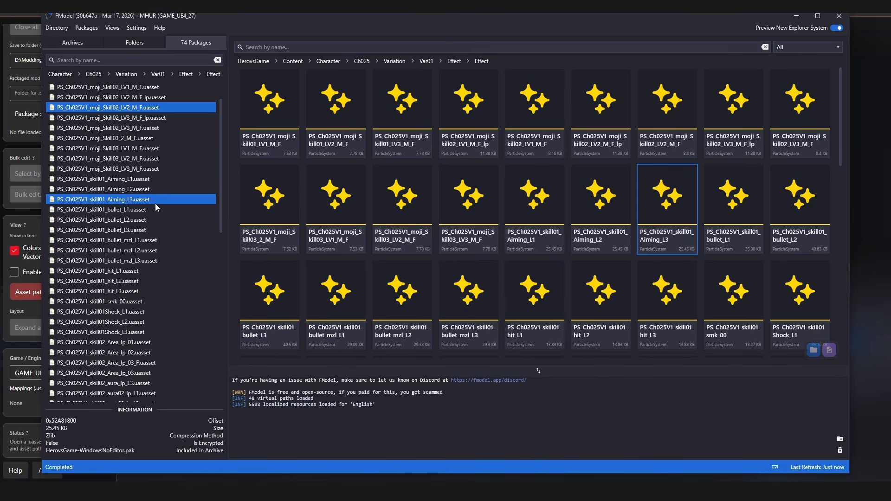
{"action": "left_click", "coordinate": [151, 210]}
{"action": "left_click", "coordinate": [159, 260]}
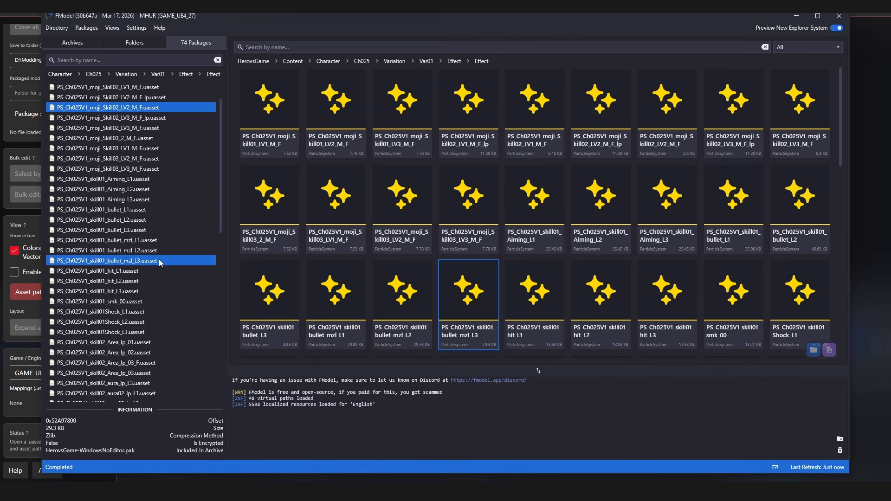
Step: Export the PS_Ch025V1_skill01_Aiming_L1 package
{"action": "left_click", "coordinate": [190, 179]}
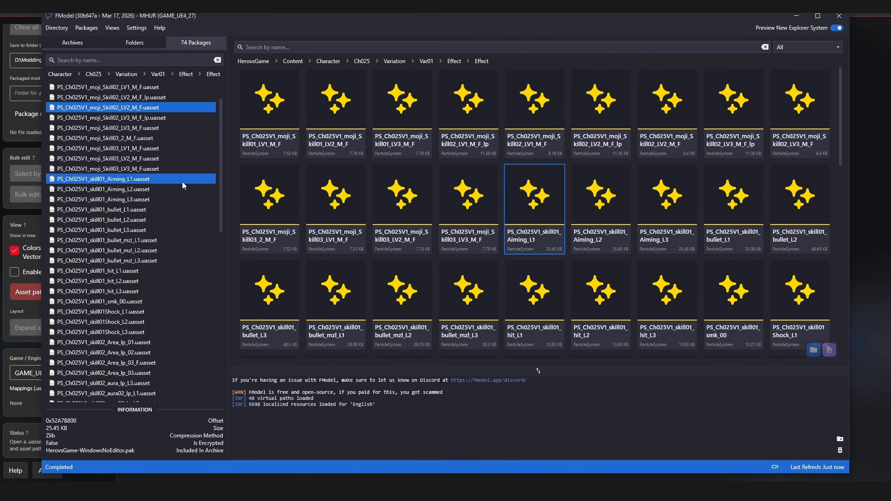
{"action": "right_click", "coordinate": [182, 182]}
{"action": "left_click", "coordinate": [235, 233]}
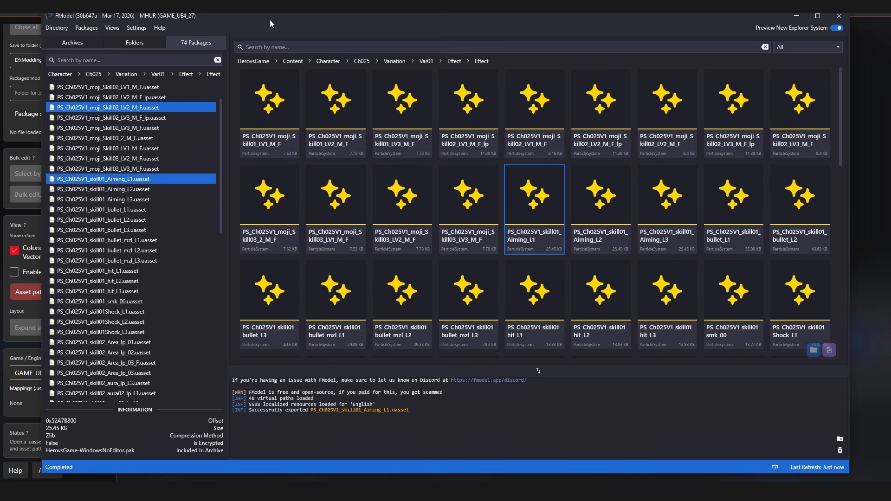
Step: Move the FModel window to check the editor's file options behind it, and highlight the exported file's log entry
{"action": "left_click_drag", "start_coordinate": [269, 18], "coordinate": [300, 196]}
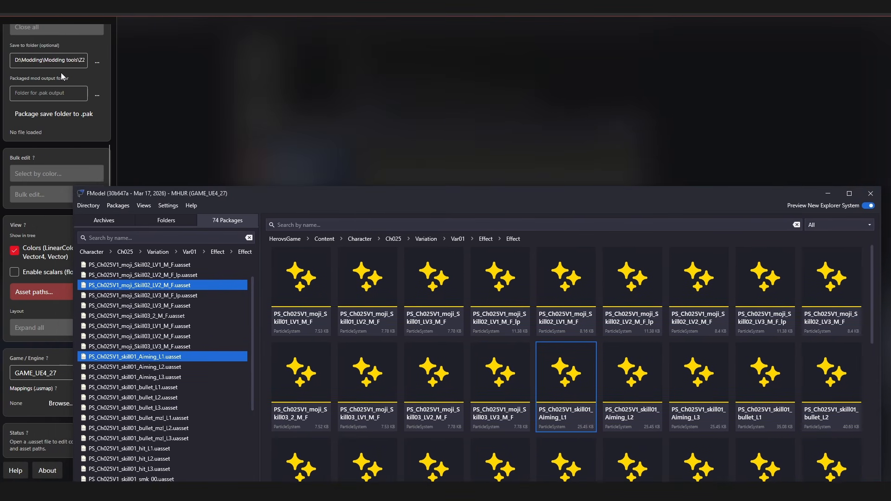
{"action": "scroll", "coordinate": [61, 73], "scroll_direction": "up", "scroll_amount": 5}
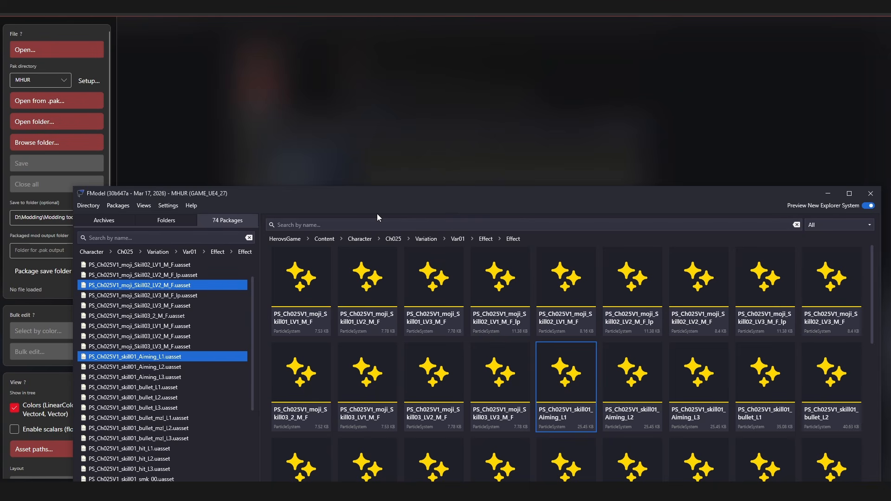
{"action": "left_click_drag", "start_coordinate": [257, 197], "coordinate": [244, 59]}
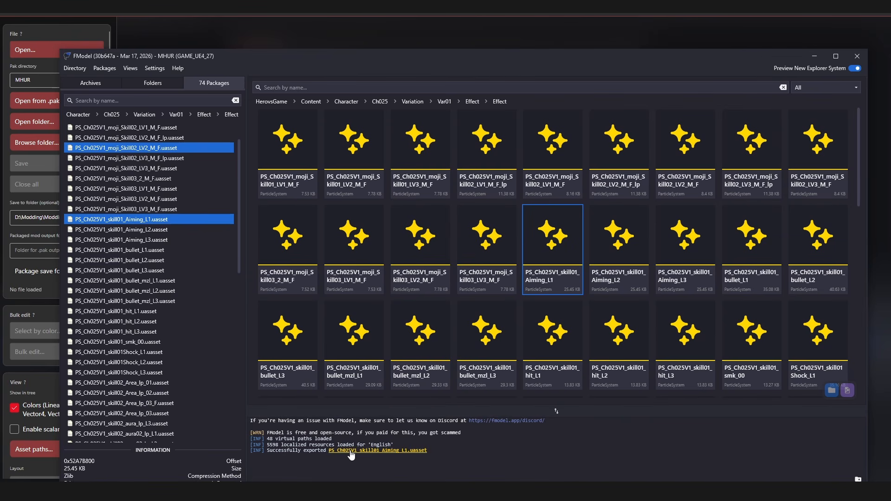
{"action": "left_click_drag", "start_coordinate": [371, 445], "coordinate": [380, 451]}
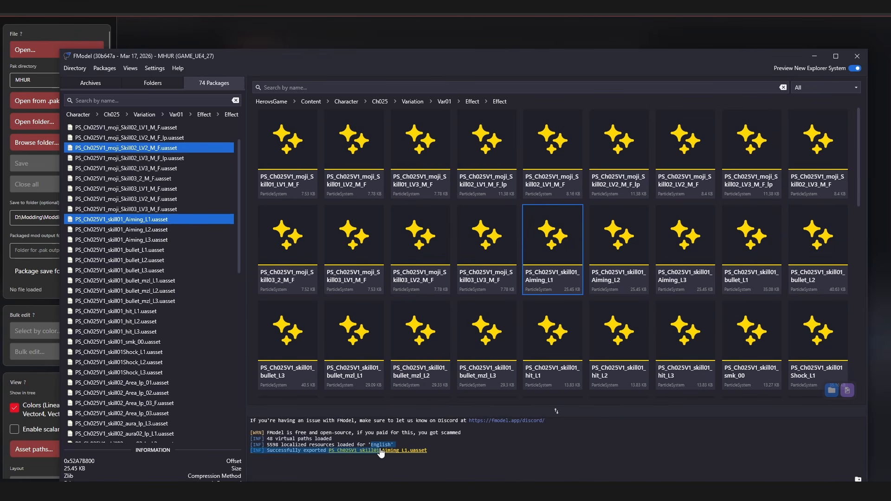
Step: Open the folder containing the exported PS_Ch025V1_skill01_Aiming_L1 files and close FModel
{"action": "left_click", "coordinate": [408, 450]}
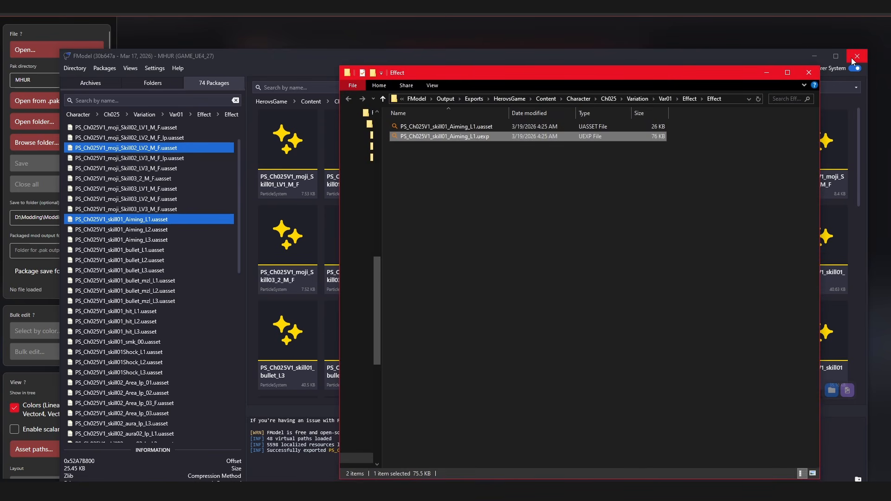
{"action": "left_click", "coordinate": [855, 56]}
Step: In the pkgE folder window, navigate into XNejireRecolorsPepsi-WindowsNoEditor_P through HerovsGame, Content, Character, Ch025, Variation and Var01 to the first Effect folder
{"action": "left_click", "coordinate": [190, 491]}
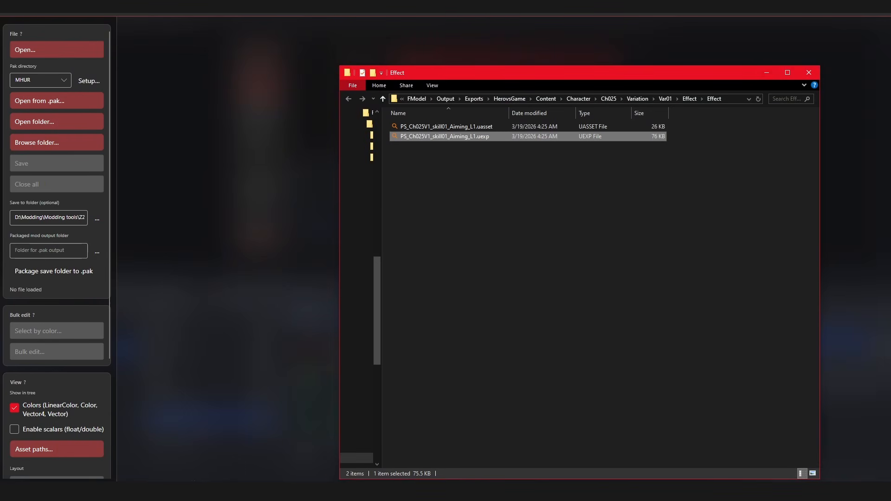
{"action": "left_click", "coordinate": [183, 442]}
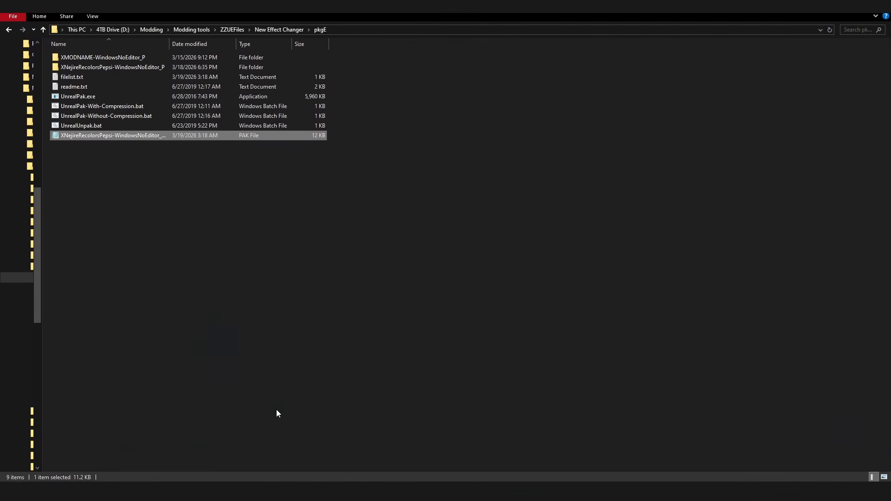
{"action": "double_click", "coordinate": [117, 68]}
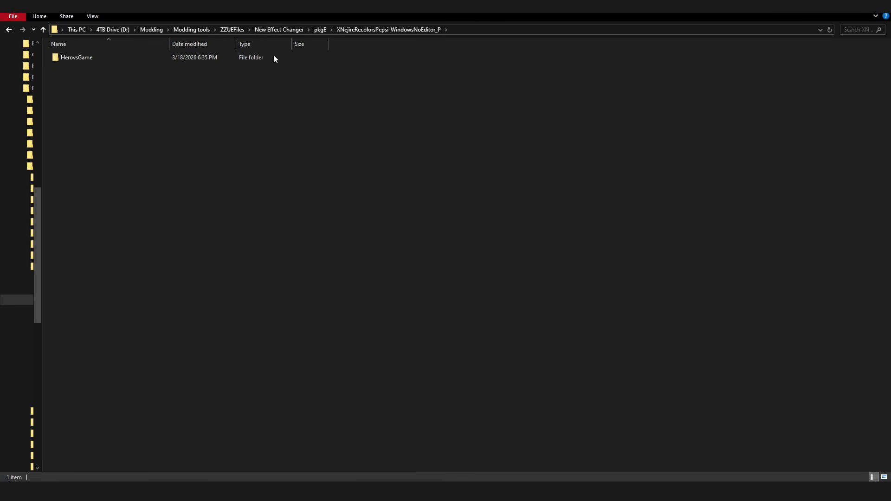
{"action": "double_click", "coordinate": [153, 59]}
{"action": "double_click", "coordinate": [153, 60]}
{"action": "double_click", "coordinate": [153, 59]}
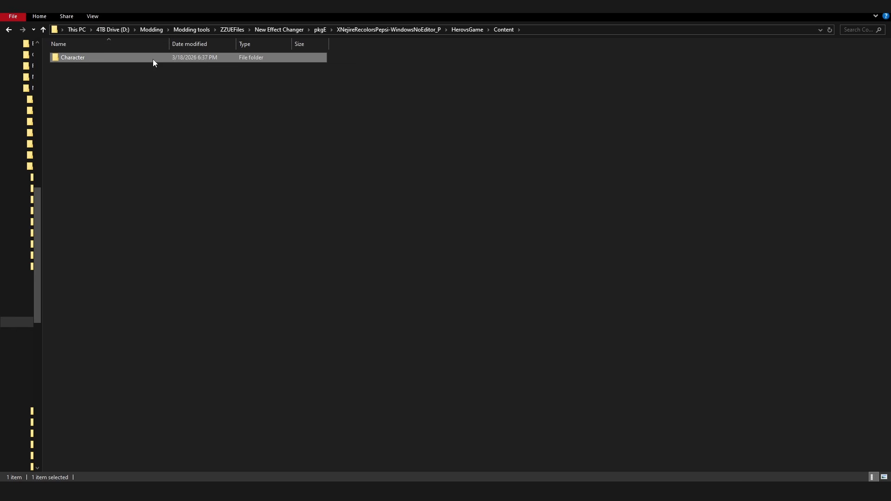
{"action": "double_click", "coordinate": [152, 60]}
{"action": "left_click", "coordinate": [150, 60]}
{"action": "double_click", "coordinate": [150, 60]}
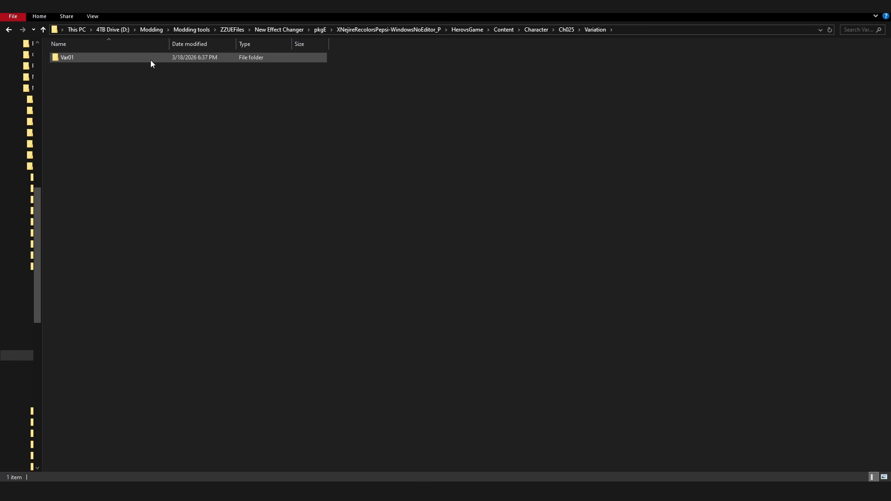
{"action": "double_click", "coordinate": [151, 60]}
{"action": "left_click", "coordinate": [150, 60]}
{"action": "double_click", "coordinate": [150, 60]}
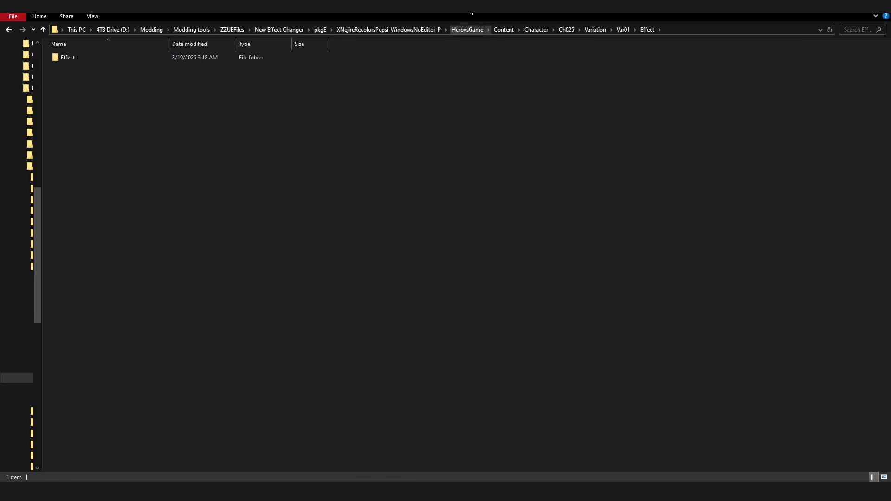
Step: Arrange both folder windows side by side and move the two PS_Ch025V1_skill01_Aiming_L1 files into the mod's Effect subfolder
{"action": "left_click_drag", "start_coordinate": [459, 5], "coordinate": [262, 77]}
{"action": "left_click", "coordinate": [614, 86]}
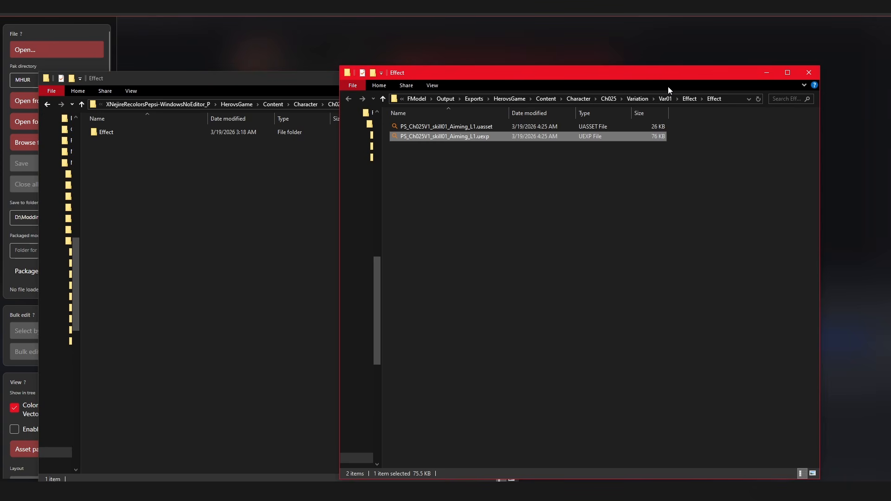
{"action": "left_click_drag", "start_coordinate": [625, 79], "coordinate": [649, 129]}
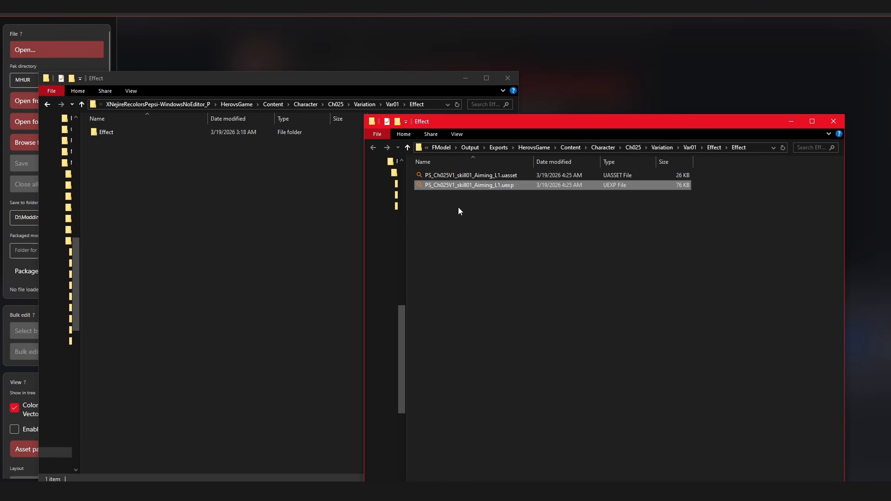
{"action": "left_click_drag", "start_coordinate": [458, 178], "coordinate": [140, 129]}
{"action": "left_click", "coordinate": [427, 171]}
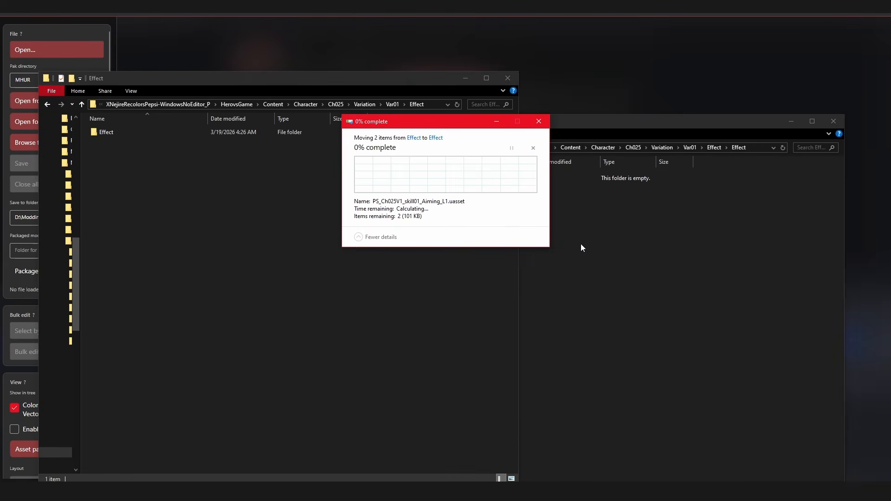
Step: Open the mod's inner Effect folder, close the emptied export folder, and uncover the editor's options
{"action": "left_click", "coordinate": [199, 136]}
{"action": "double_click", "coordinate": [200, 136]}
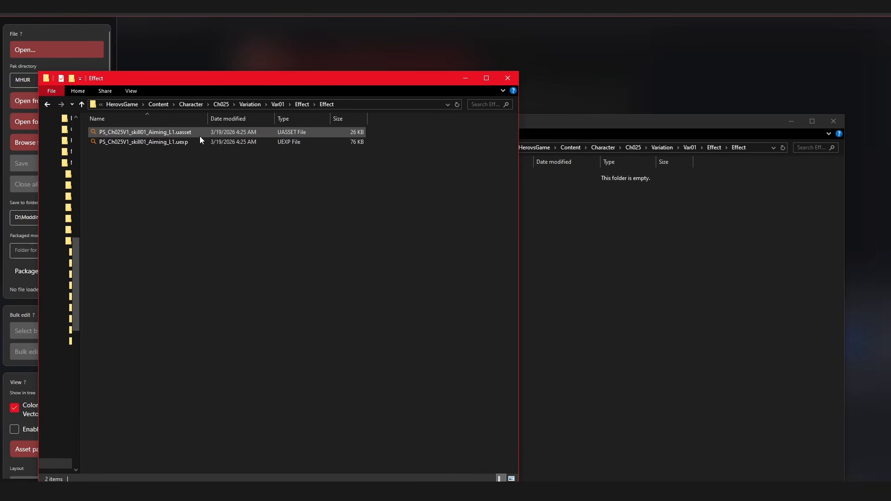
{"action": "left_click", "coordinate": [834, 127]}
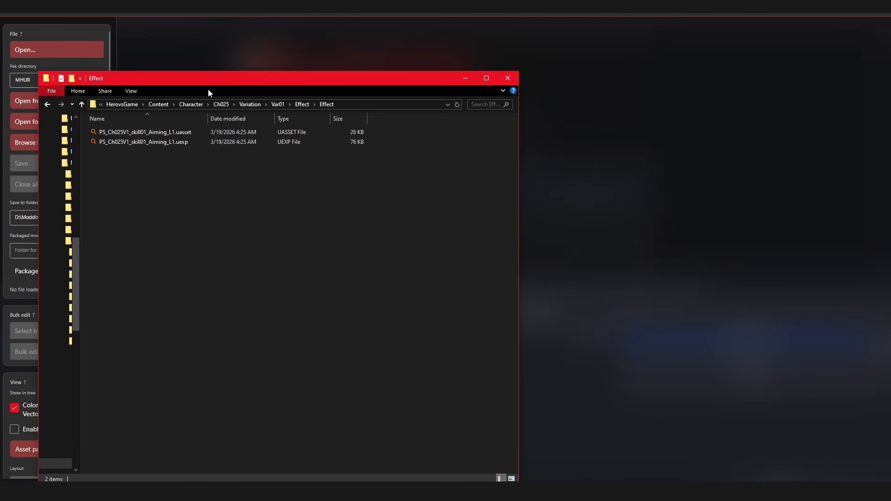
{"action": "left_click_drag", "start_coordinate": [208, 93], "coordinate": [486, 95]}
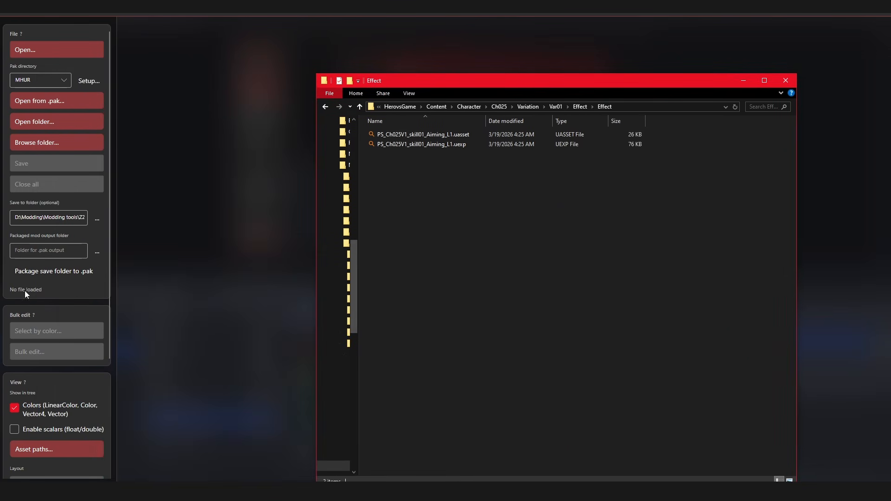
Step: Try the Colors and Enable scalars display options, restoring each to its original setting
{"action": "scroll", "coordinate": [26, 294], "scroll_direction": "down", "scroll_amount": 3}
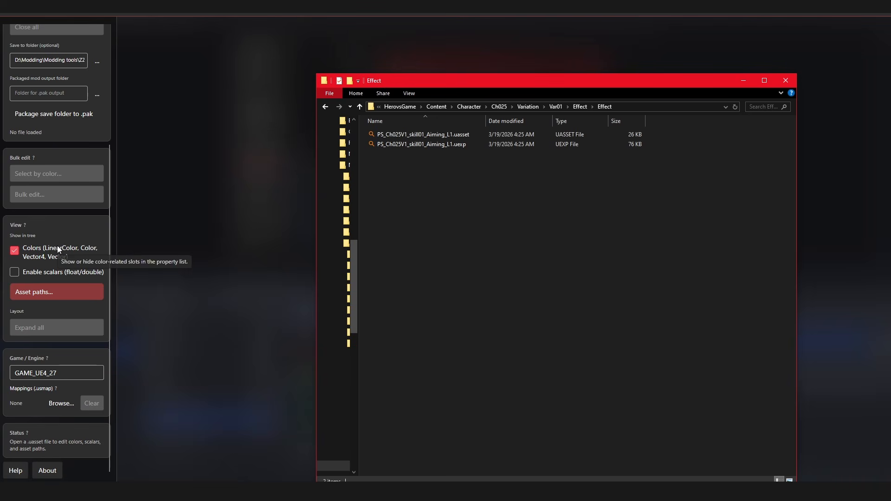
{"action": "left_click", "coordinate": [16, 250]}
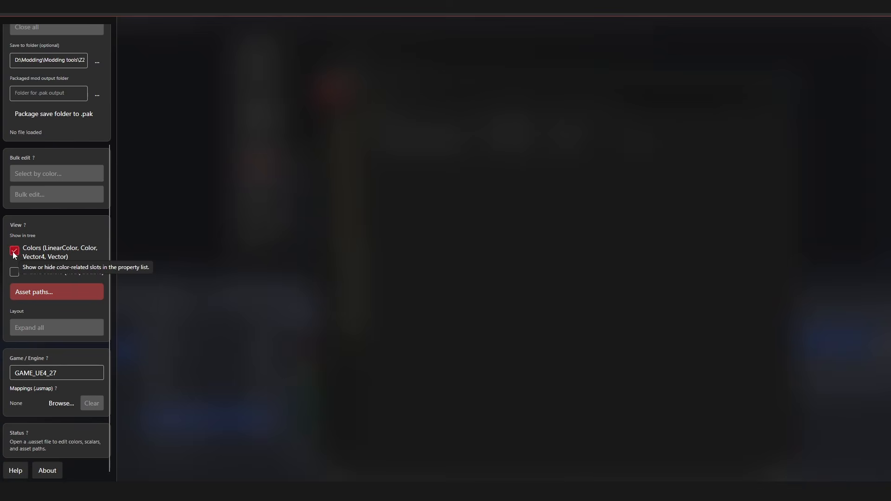
{"action": "left_click", "coordinate": [22, 286]}
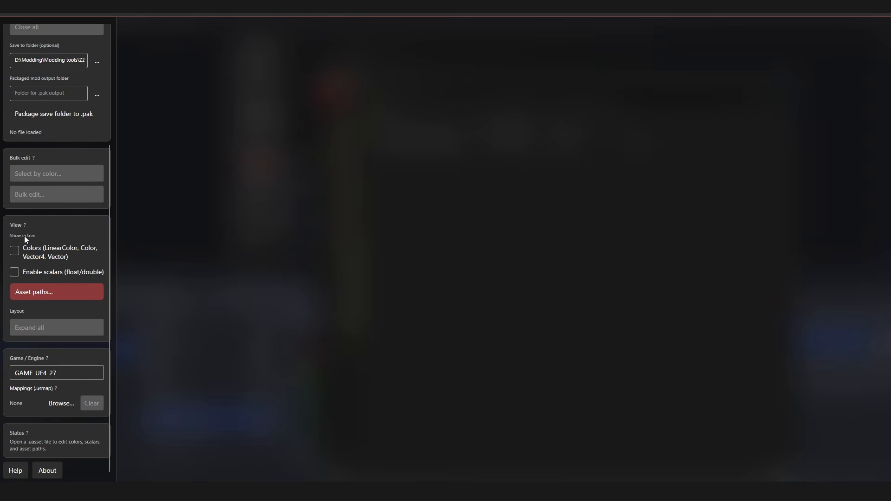
{"action": "left_click", "coordinate": [16, 251]}
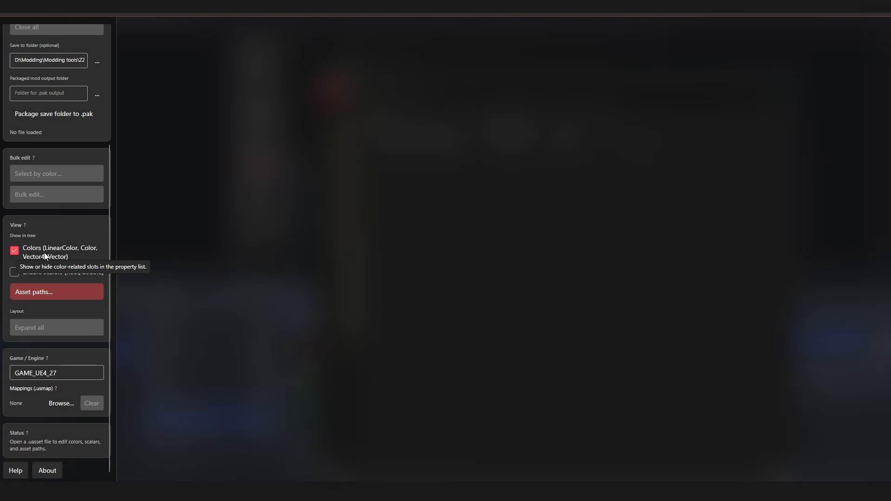
{"action": "left_click", "coordinate": [19, 272]}
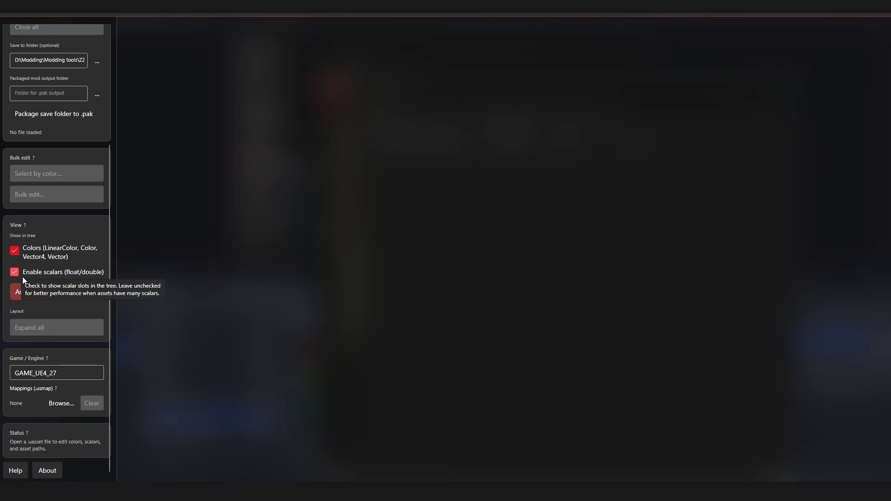
{"action": "left_click", "coordinate": [58, 273]}
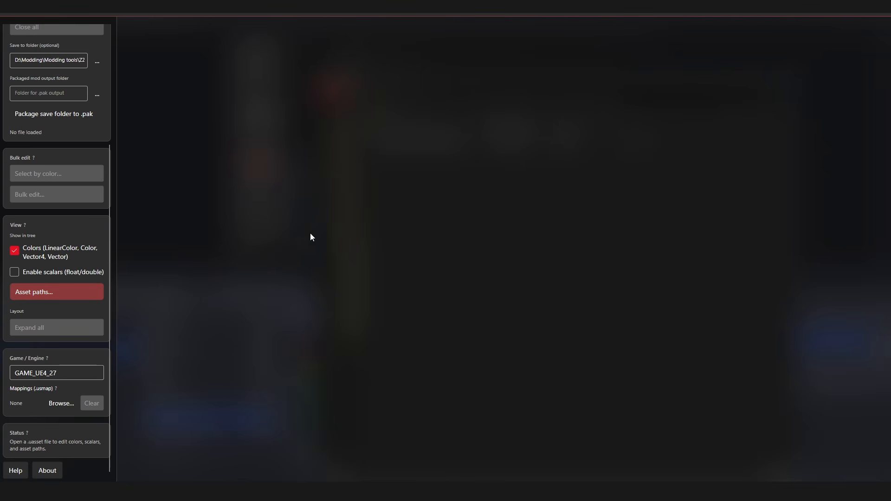
Step: Load PS_Ch025V1_skill01_Aiming_L1.uasset from the mod's Effect folder into the editor and minimize the folder window
{"action": "left_click", "coordinate": [190, 491]}
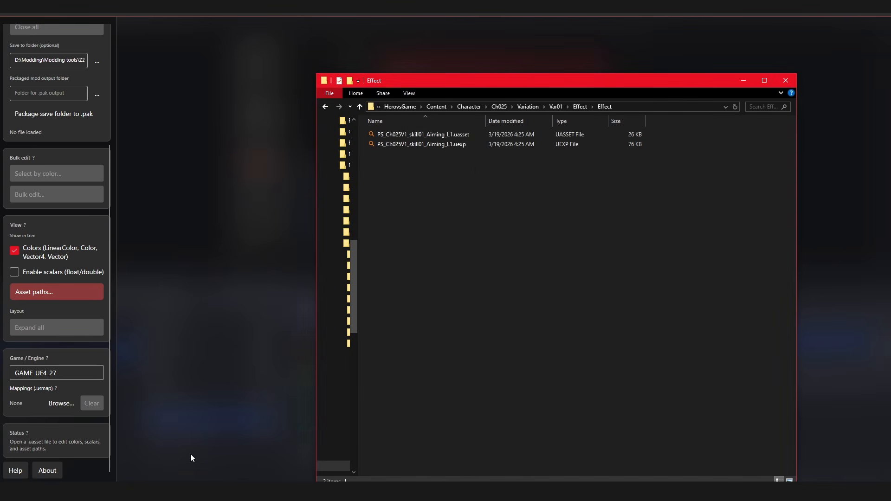
{"action": "left_click_drag", "start_coordinate": [440, 149], "coordinate": [443, 129]}
{"action": "left_click", "coordinate": [473, 177]}
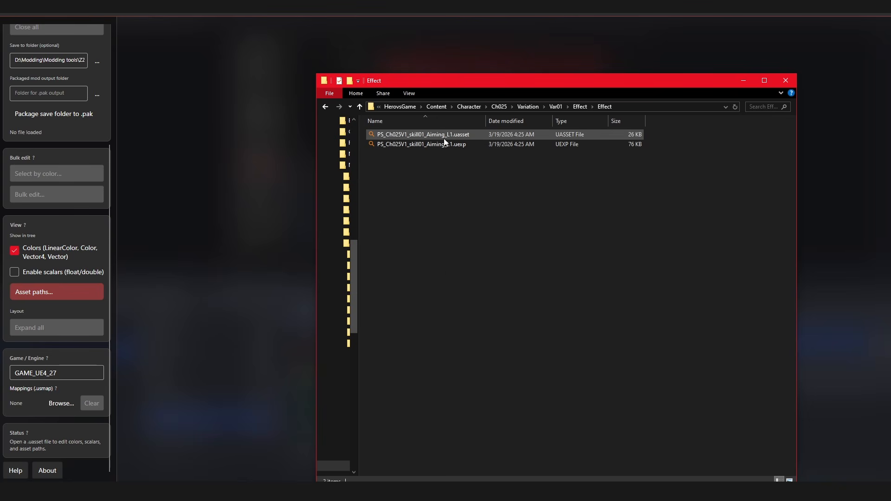
{"action": "left_click_drag", "start_coordinate": [444, 137], "coordinate": [235, 209]}
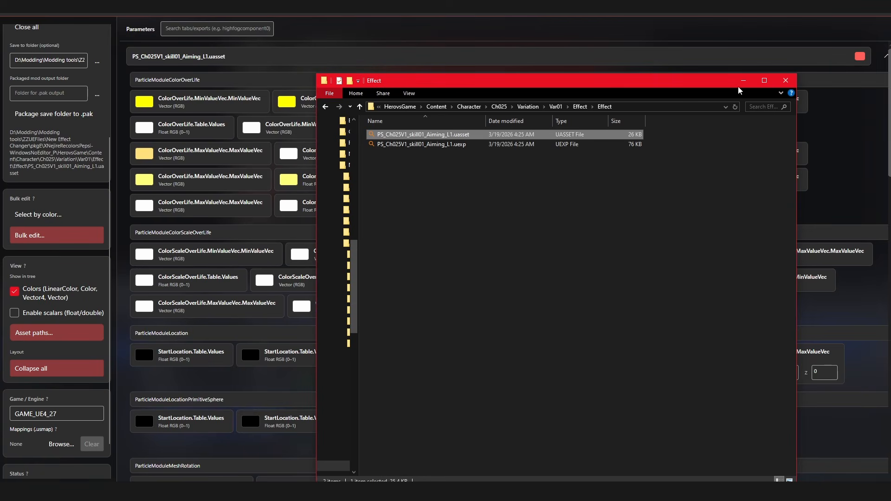
{"action": "left_click", "coordinate": [743, 81]}
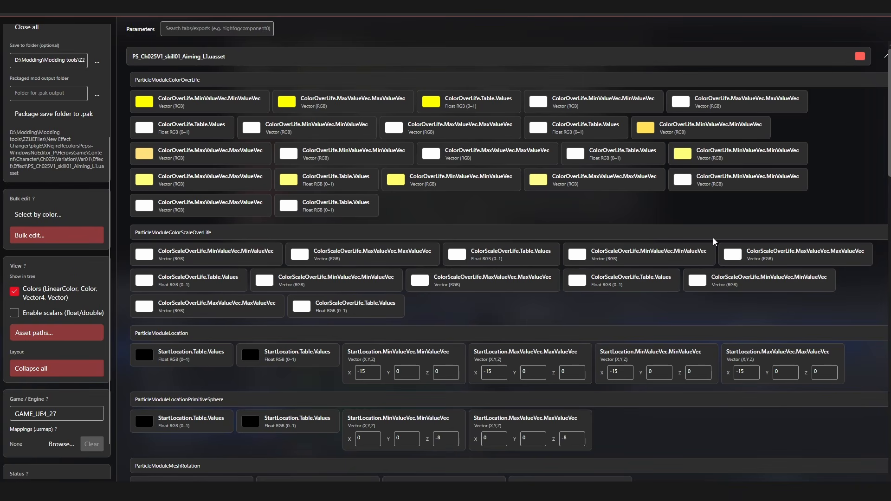
Step: Look through the asset's parameter groups from ParticleModuleColorOverLife down to ParticleModuleTypeDataMesh
{"action": "scroll", "coordinate": [713, 242], "scroll_direction": "down", "scroll_amount": 15}
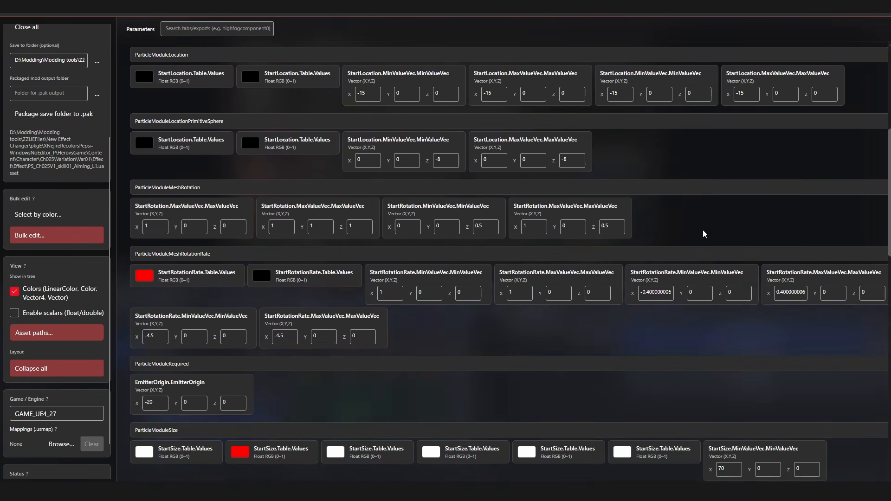
{"action": "scroll", "coordinate": [697, 271], "scroll_direction": "down", "scroll_amount": 7}
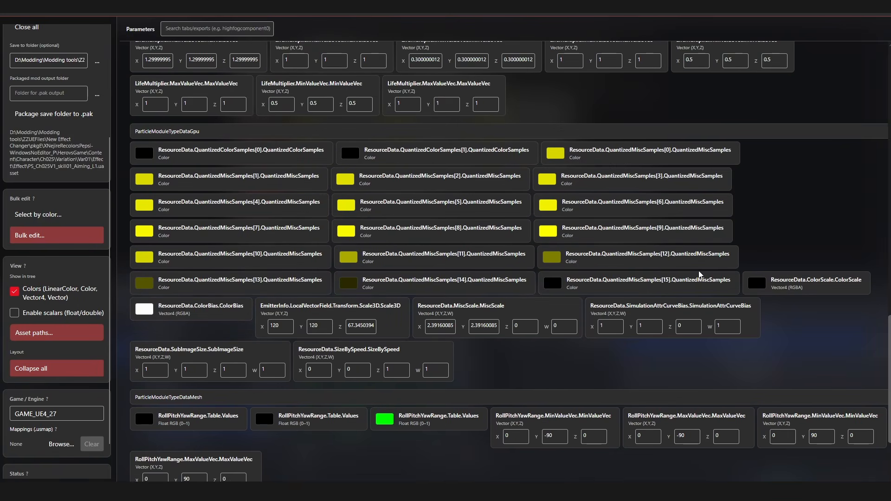
{"action": "scroll", "coordinate": [697, 344], "scroll_direction": "up", "scroll_amount": 6}
{"action": "scroll", "coordinate": [723, 385], "scroll_direction": "up", "scroll_amount": 18}
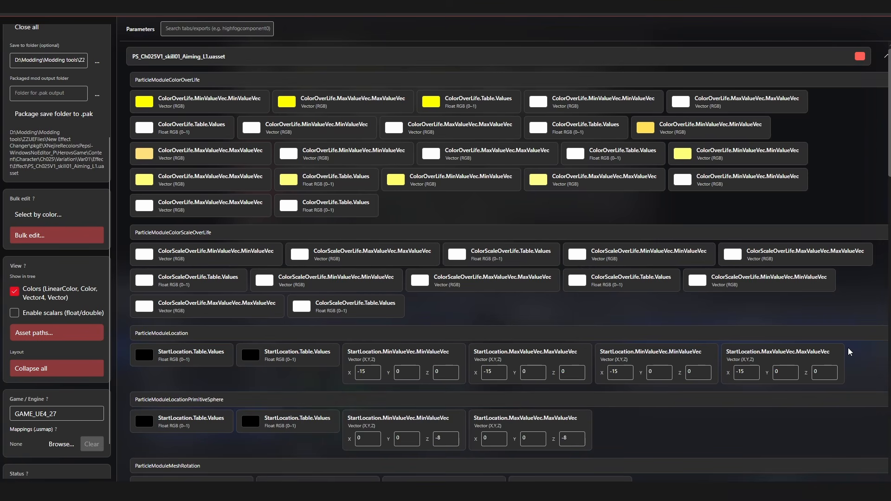
{"action": "scroll", "coordinate": [824, 378], "scroll_direction": "down", "scroll_amount": 15}
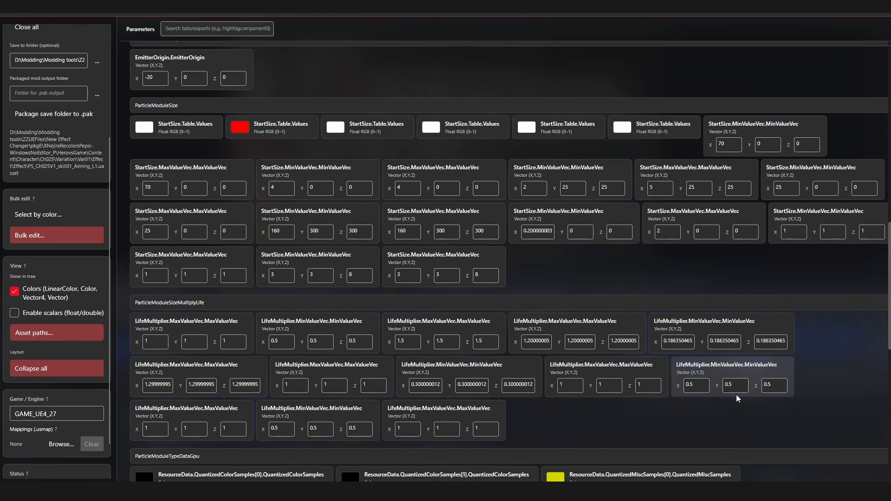
{"action": "scroll", "coordinate": [737, 398], "scroll_direction": "up", "scroll_amount": 15}
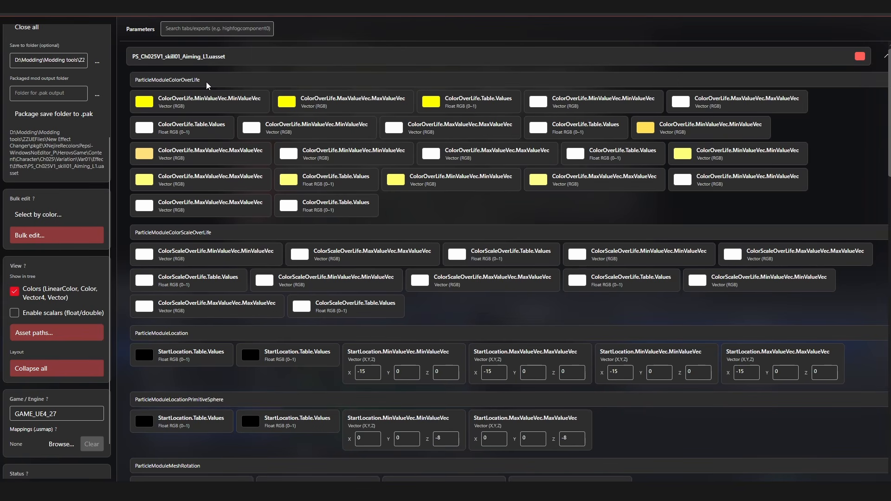
Step: Try a bulk edit limited to all selected ColorOverLife slots, check its color picker, and clear the selection
{"action": "left_click", "coordinate": [340, 213], "text": "ctrl"}
{"action": "left_click", "coordinate": [221, 107], "text": "shift"}
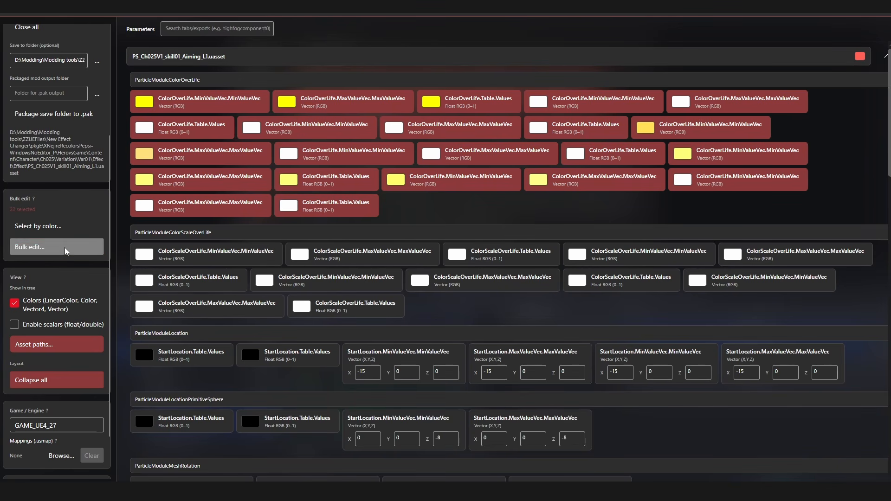
{"action": "left_click", "coordinate": [30, 247]}
{"action": "left_click", "coordinate": [336, 81]}
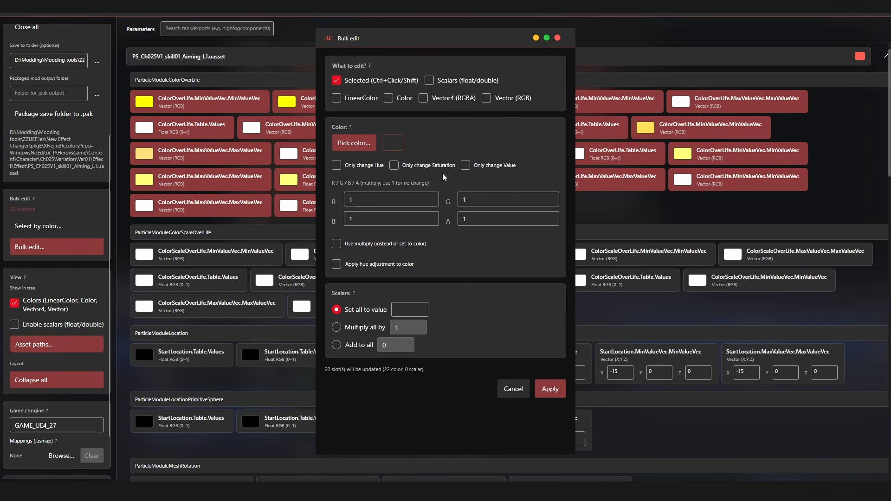
{"action": "left_click", "coordinate": [366, 140]}
{"action": "left_click", "coordinate": [549, 103]}
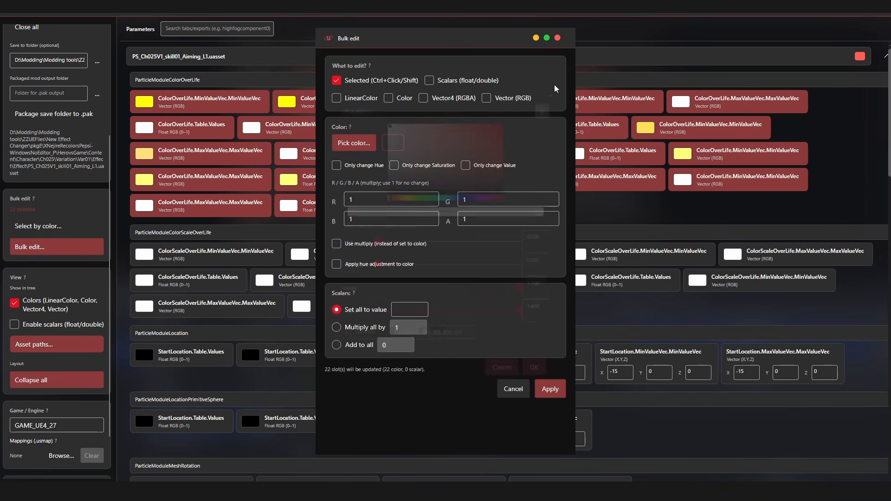
{"action": "left_click", "coordinate": [557, 38]}
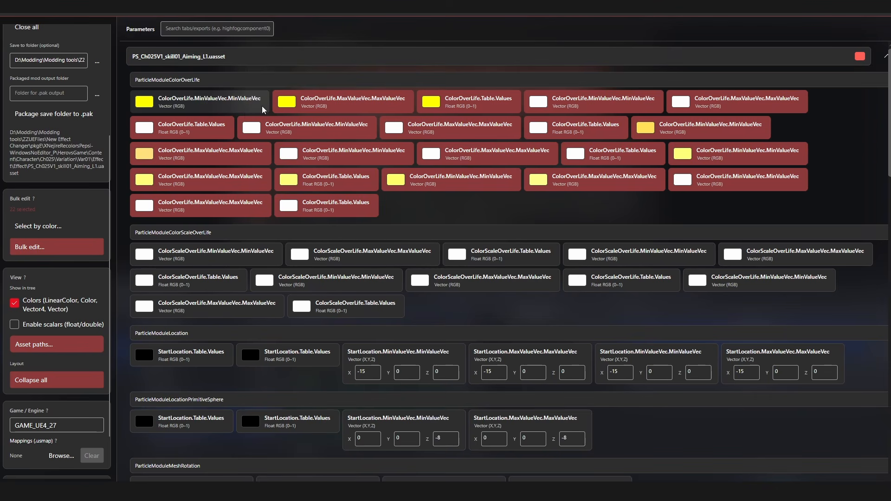
{"action": "left_click", "coordinate": [518, 210]}
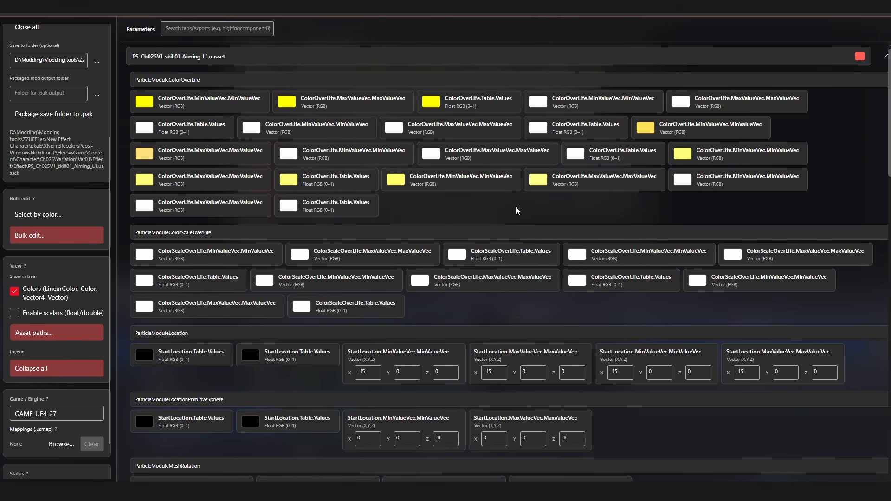
Step: Select the first three bright yellow ColorOverLife slots: MinValueVec, MaxValueVec and Table.Values
{"action": "left_click", "coordinate": [176, 106], "text": "ctrl"}
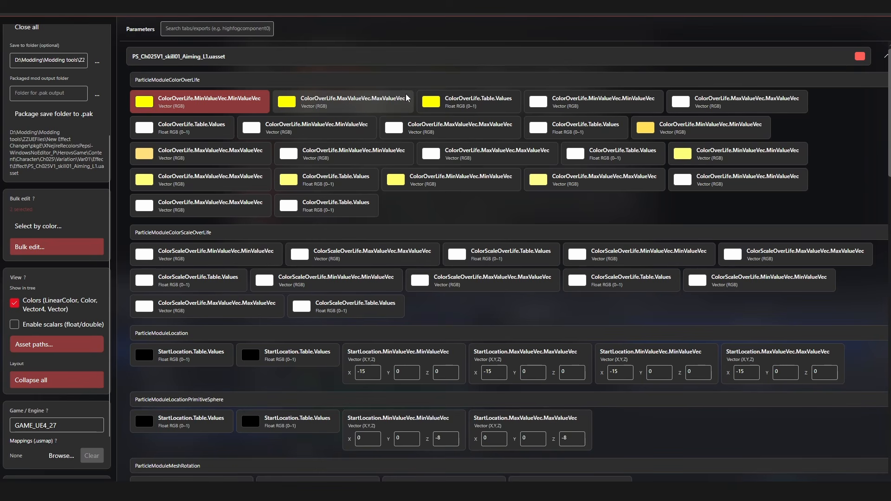
{"action": "left_click", "coordinate": [468, 103], "text": "ctrl"}
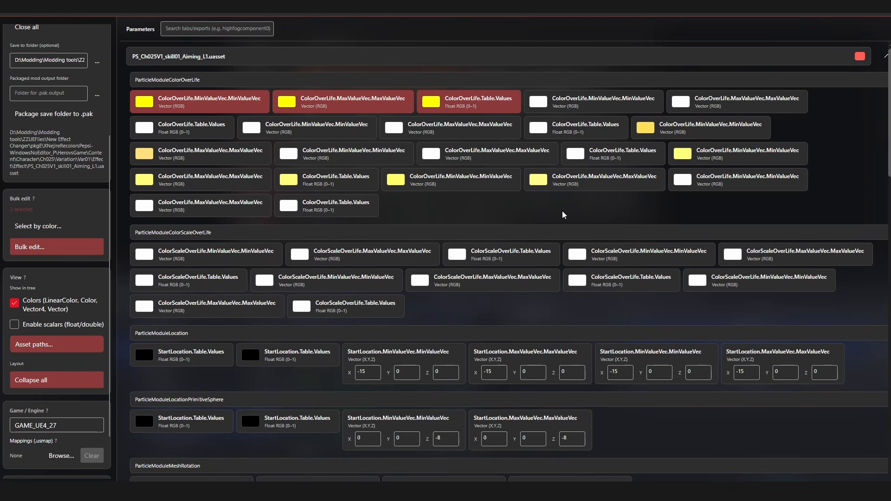
Step: Add the next four white ColorOverLife slots to the selection, ending with the second-row MinValueVec beside Table.Values
{"action": "left_click", "coordinate": [594, 103], "text": "ctrl"}
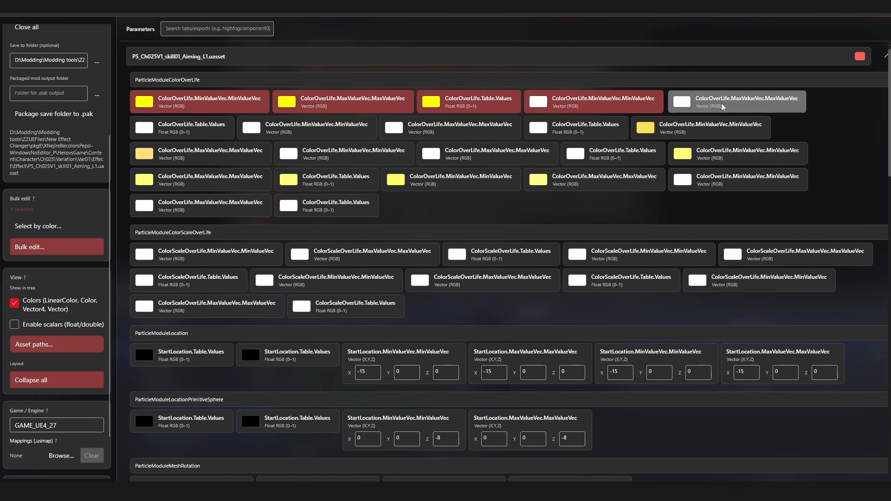
{"action": "left_click", "coordinate": [738, 103], "text": "ctrl"}
{"action": "left_click", "coordinate": [181, 129], "text": "ctrl"}
{"action": "left_click", "coordinate": [306, 128], "text": "ctrl"}
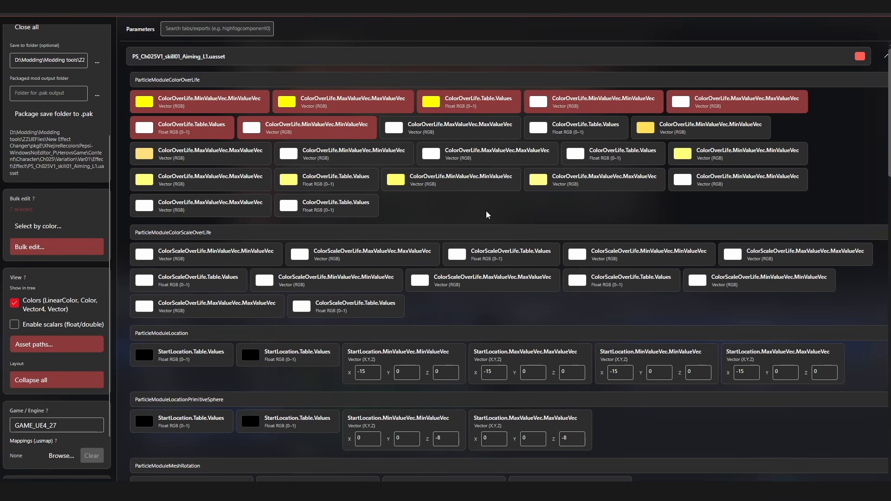
Step: Start a bulk edit limited to the selected slots and choose a pure blue with RGBA 15, 0, 255, 255
{"action": "left_click", "coordinate": [86, 251]}
{"action": "left_click", "coordinate": [372, 85]}
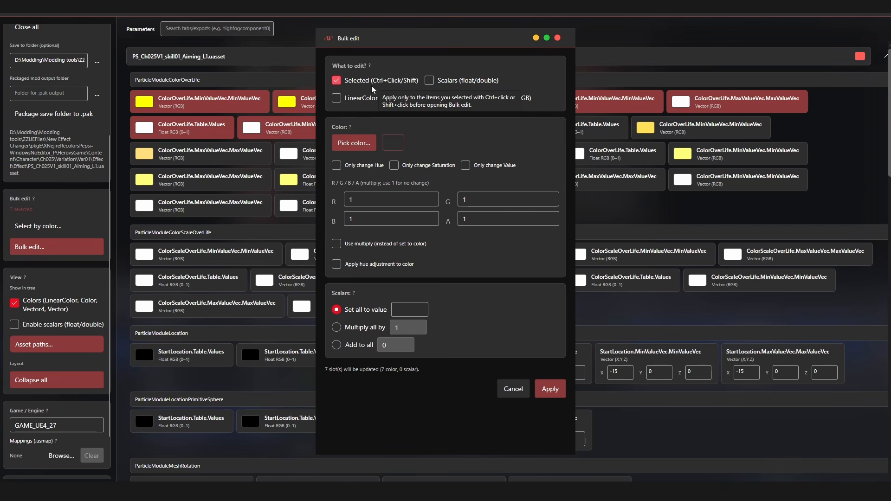
{"action": "left_click", "coordinate": [354, 143]}
{"action": "left_click", "coordinate": [466, 195]}
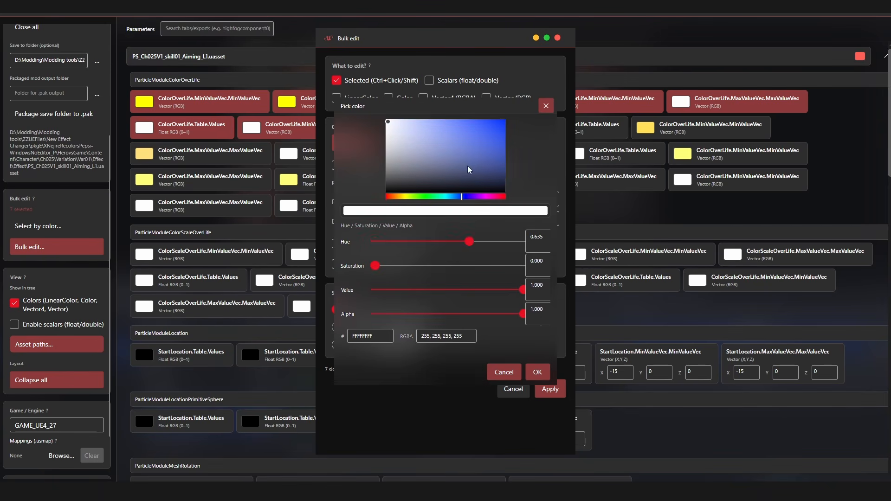
{"action": "left_click_drag", "start_coordinate": [467, 166], "coordinate": [552, 89]}
{"action": "left_click", "coordinate": [466, 196]}
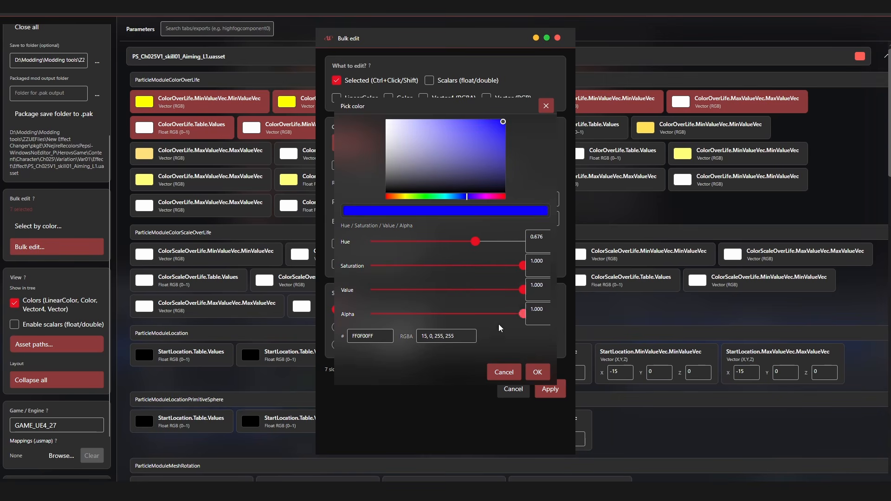
{"action": "left_click", "coordinate": [537, 371]}
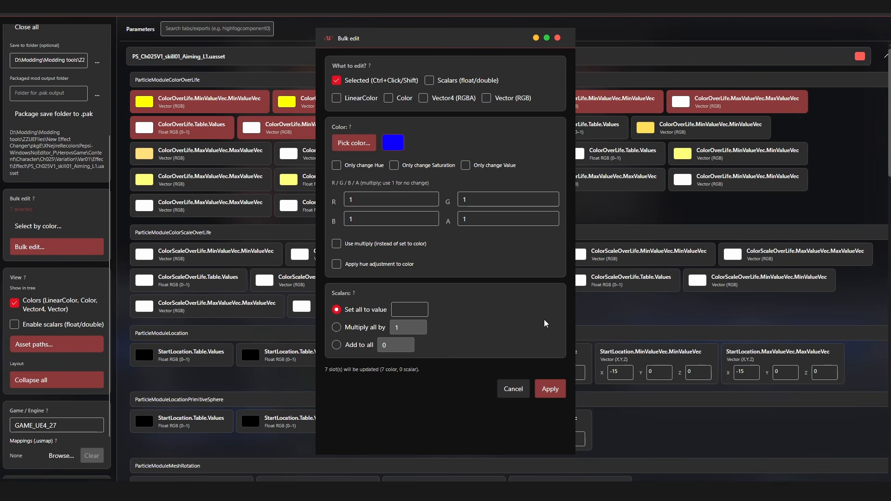
Step: Change the bulk-edit color to RGBA 74, 62, 255, 255 and apply it to the selected slots with multiply off
{"action": "left_click", "coordinate": [431, 223]}
{"action": "left_click", "coordinate": [363, 144]}
{"action": "left_click", "coordinate": [489, 125]}
{"action": "left_click_drag", "start_coordinate": [490, 128], "coordinate": [476, 122]}
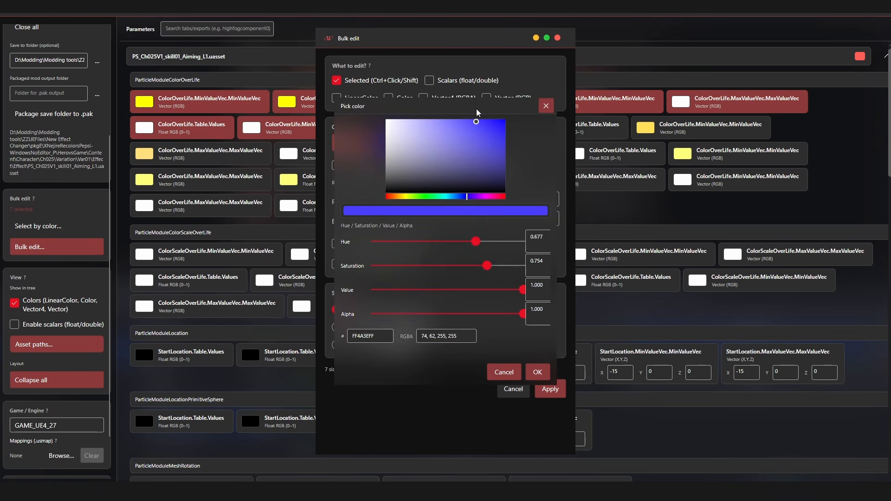
{"action": "left_click", "coordinate": [537, 371]}
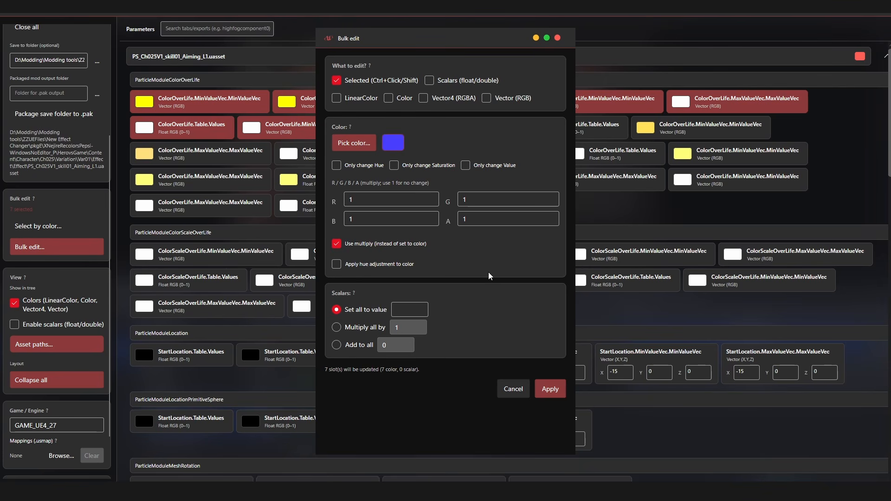
{"action": "left_click", "coordinate": [360, 244]}
{"action": "left_click", "coordinate": [554, 388]}
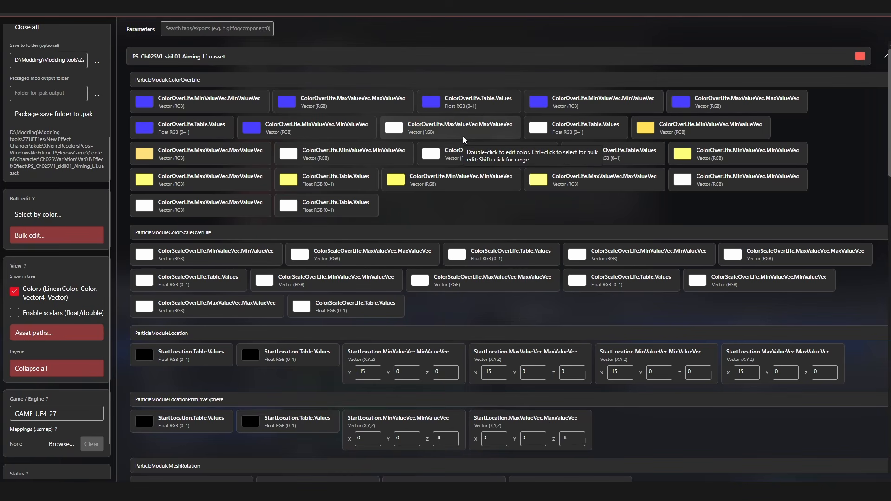
{"action": "left_click", "coordinate": [223, 156]}
{"action": "left_click", "coordinate": [226, 174], "text": "shift"}
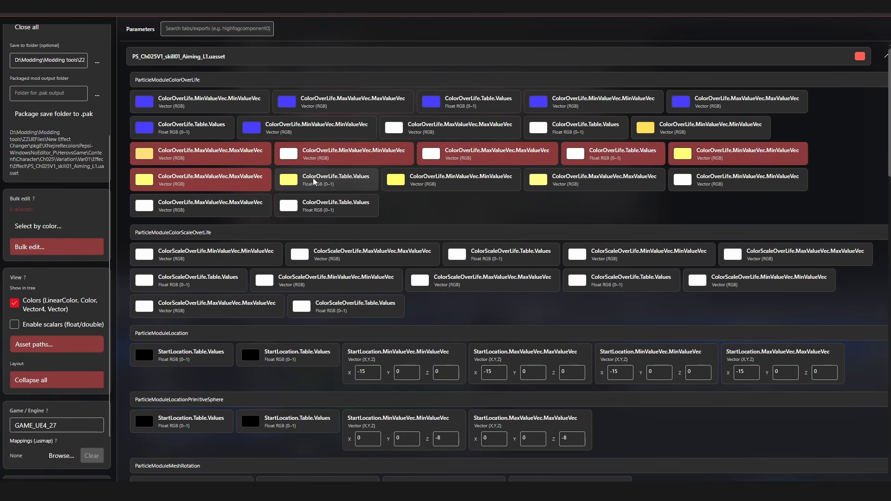
{"action": "left_click", "coordinate": [316, 179], "text": "shift"}
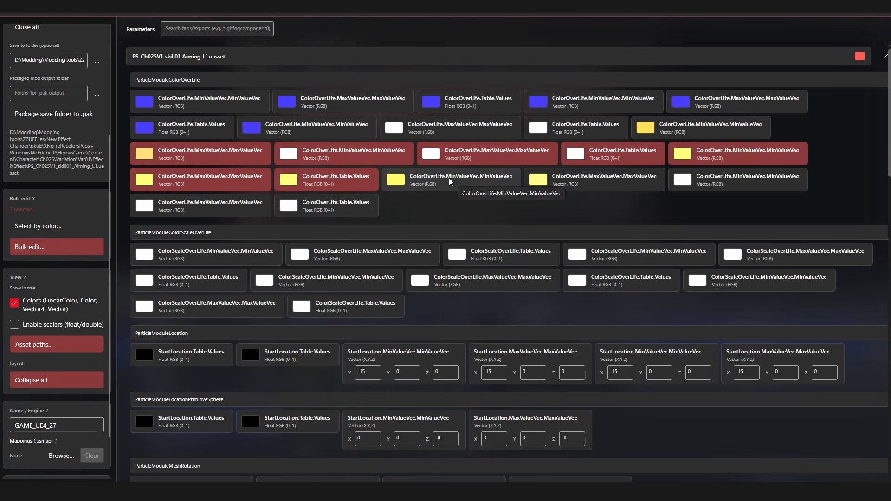
{"action": "left_click", "coordinate": [308, 179], "text": "ctrl"}
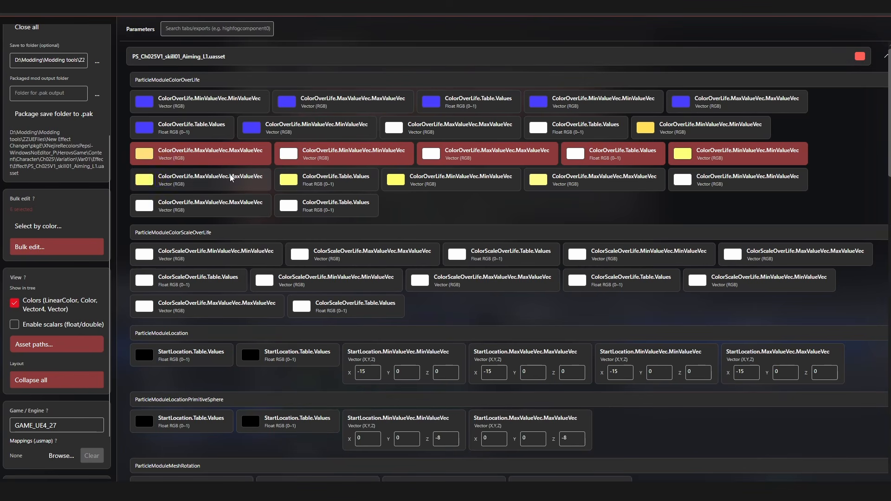
Step: Select the orange MinValueVec, the five yellow ColorOverLife slots, the white fourth-row MinValueVec and the final Table.Values slot
{"action": "left_click", "coordinate": [231, 178]}
{"action": "left_click", "coordinate": [717, 148], "text": "ctrl"}
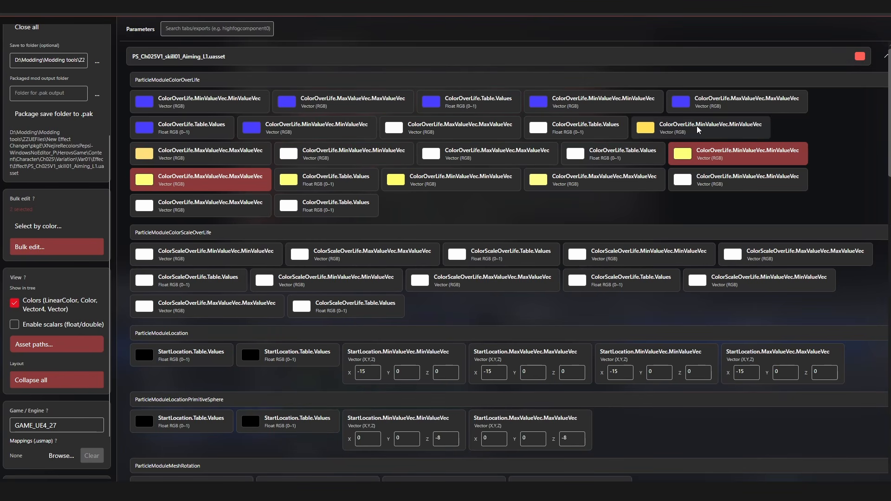
{"action": "left_click", "coordinate": [697, 126], "text": "ctrl"}
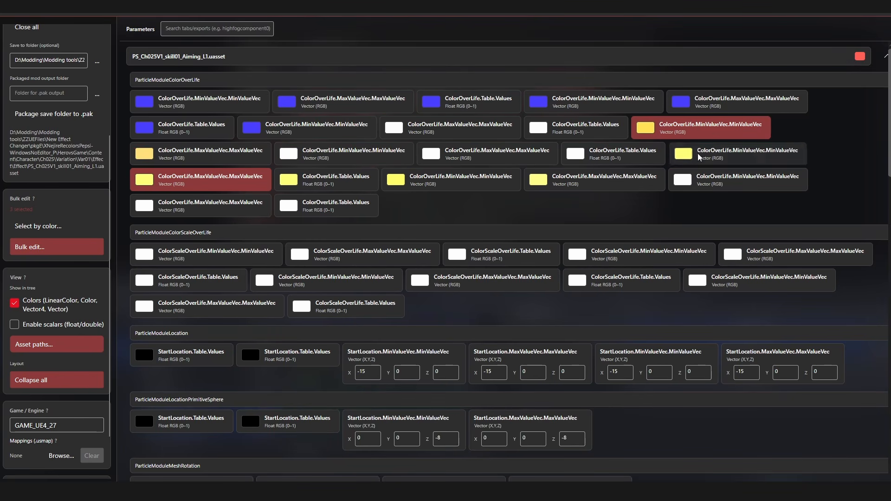
{"action": "left_click", "coordinate": [698, 153], "text": "ctrl"}
{"action": "left_click", "coordinate": [572, 177], "text": "ctrl"}
{"action": "left_click", "coordinate": [471, 181], "text": "ctrl"}
{"action": "left_click", "coordinate": [364, 179], "text": "ctrl"}
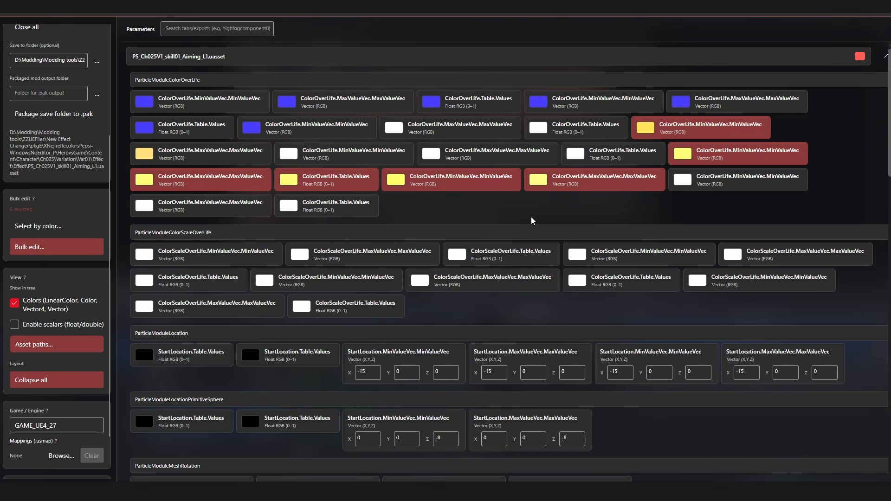
{"action": "left_click", "coordinate": [692, 181], "text": "ctrl"}
{"action": "left_click", "coordinate": [344, 206], "text": "ctrl"}
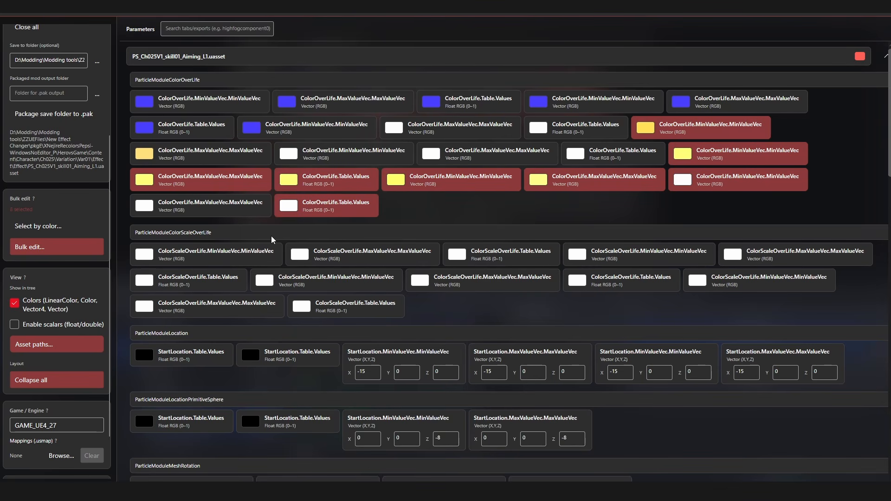
Step: Bulk edit only the selected ColorOverLife slots to red with RGBA 255, 52, 52, 255
{"action": "left_click", "coordinate": [63, 248]}
{"action": "left_click", "coordinate": [337, 80]}
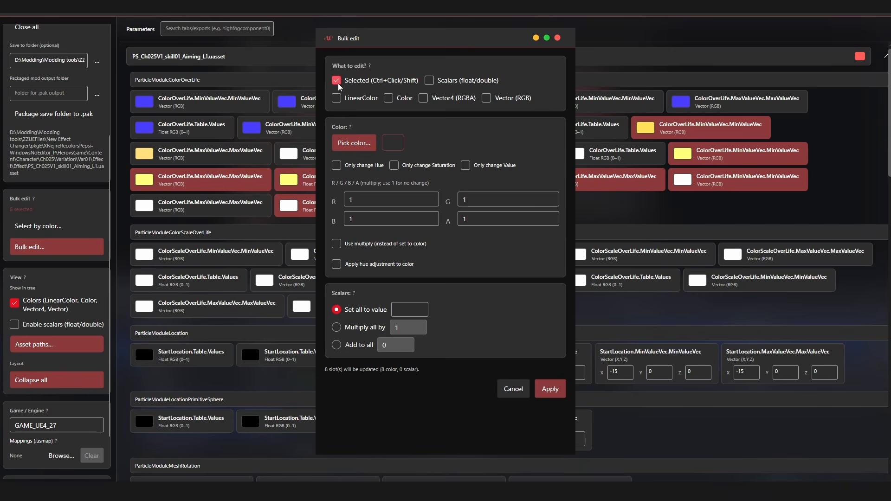
{"action": "left_click", "coordinate": [374, 143]}
{"action": "left_click", "coordinate": [480, 121]}
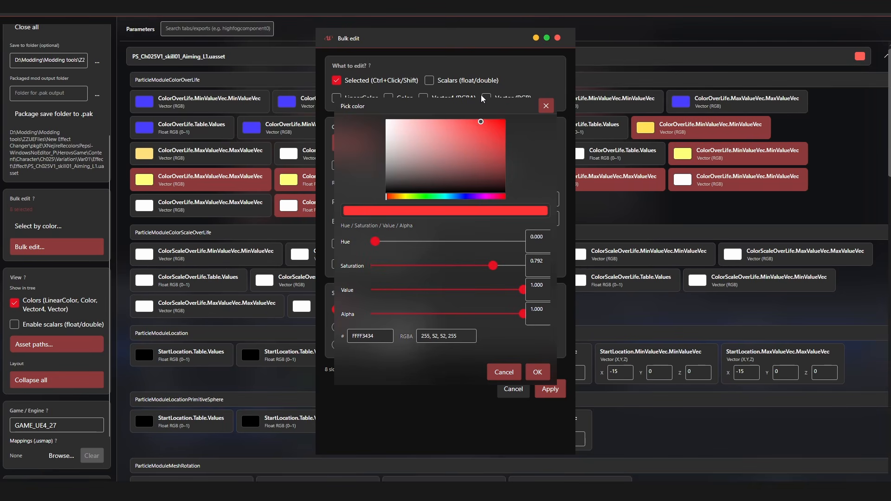
{"action": "left_click", "coordinate": [537, 372]}
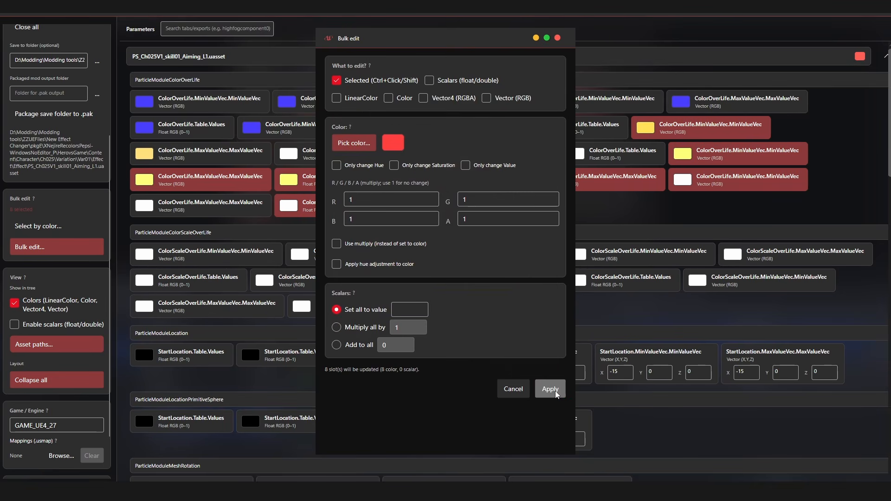
{"action": "left_click", "coordinate": [550, 389]}
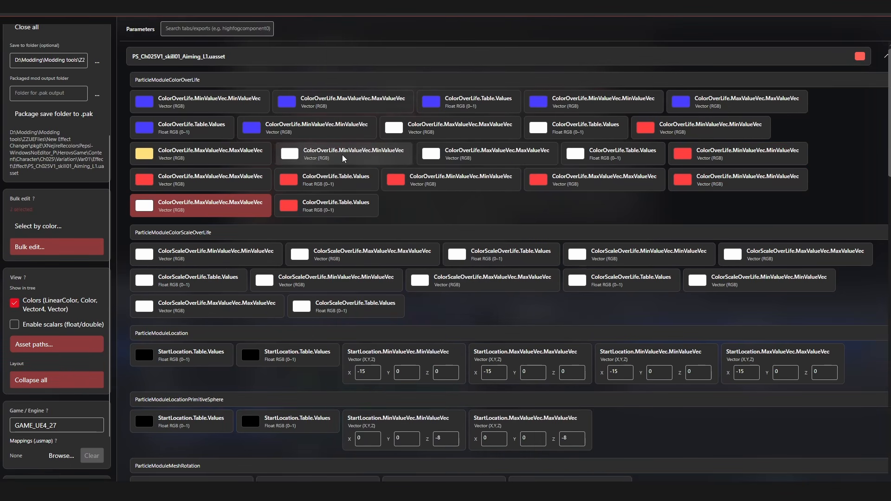
Step: Select the remaining white ColorOverLife slots together with the pale orange MaxValueVec slot
{"action": "mouse_move", "coordinate": [342, 154]}
{"action": "left_mouse_down"}
{"action": "mouse_move", "coordinate": [463, 128]}
{"action": "mouse_move", "coordinate": [583, 129]}
{"action": "mouse_move", "coordinate": [577, 154]}
{"action": "left_mouse_up"}
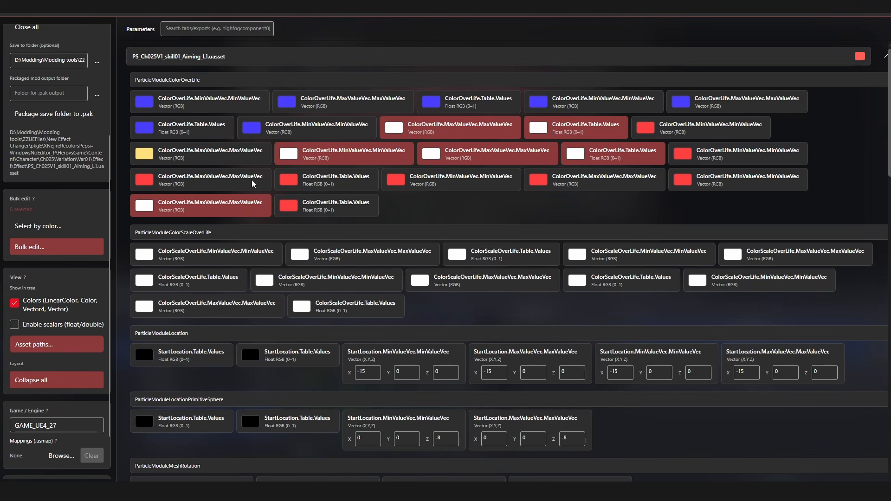
{"action": "left_click", "coordinate": [47, 247]}
{"action": "left_click", "coordinate": [558, 38]}
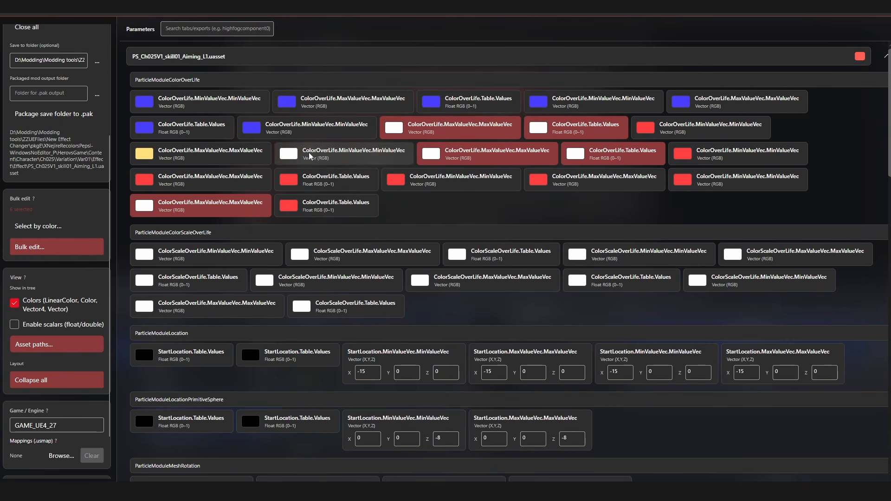
{"action": "left_click", "coordinate": [219, 150]}
Step: Bulk edit only the selected slots to dark gray with RGBA 41, 41, 41, 255, leaving multiply off
{"action": "left_click", "coordinate": [49, 247]}
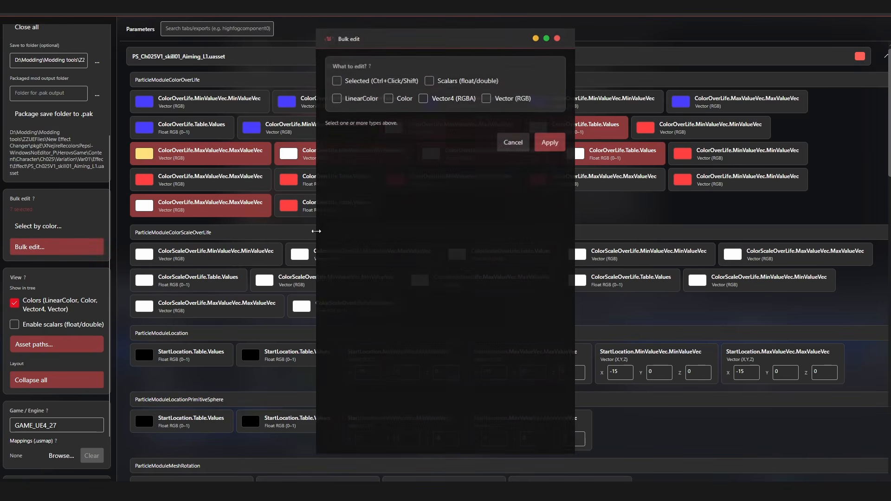
{"action": "left_click", "coordinate": [362, 81]}
{"action": "left_click", "coordinate": [363, 143]}
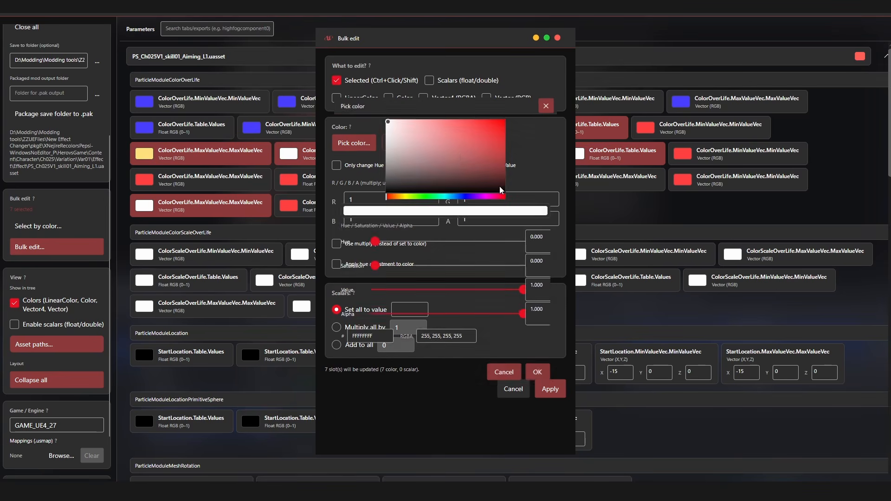
{"action": "left_click_drag", "start_coordinate": [439, 158], "coordinate": [351, 206]}
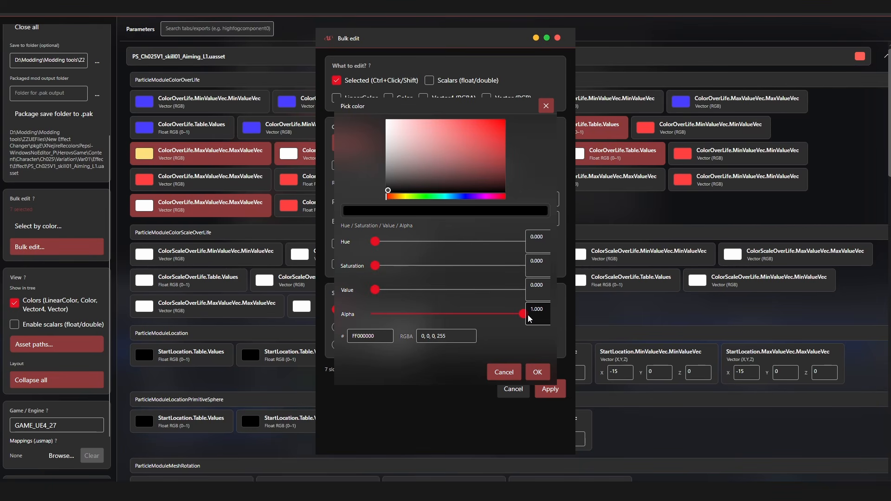
{"action": "mouse_move", "coordinate": [522, 314]}
{"action": "left_mouse_down"}
{"action": "mouse_move", "coordinate": [340, 311]}
{"action": "mouse_move", "coordinate": [523, 314]}
{"action": "left_mouse_up"}
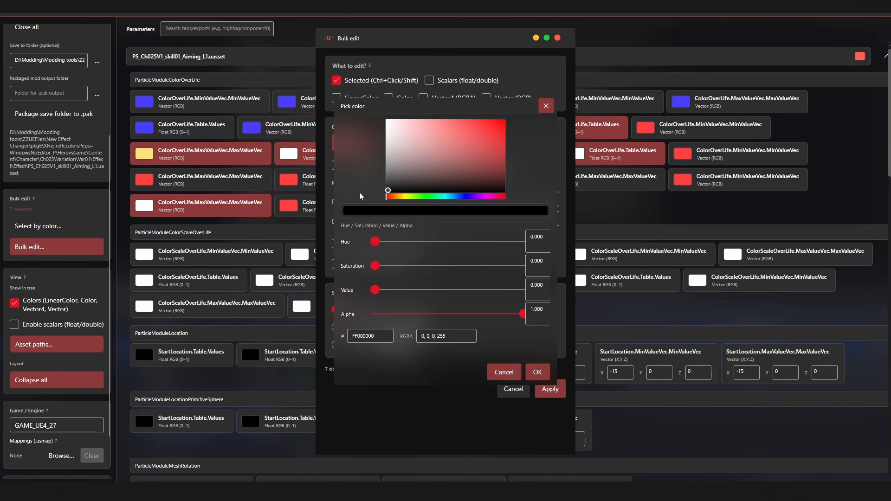
{"action": "left_click_drag", "start_coordinate": [359, 192], "coordinate": [351, 181]}
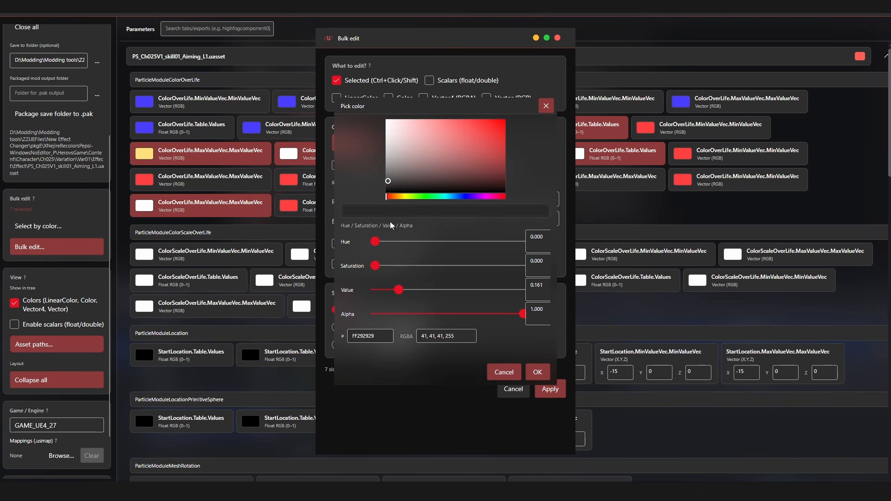
{"action": "left_click", "coordinate": [536, 374]}
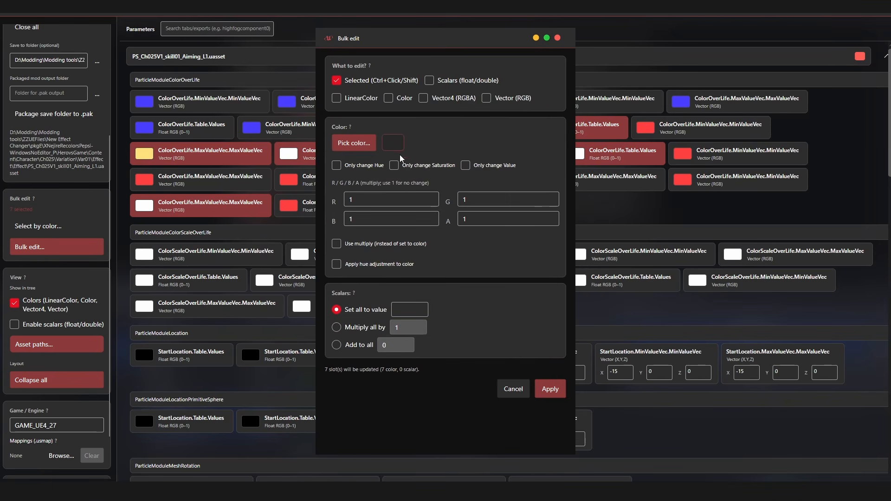
{"action": "left_click", "coordinate": [337, 244]}
{"action": "left_click", "coordinate": [339, 249]}
{"action": "left_click", "coordinate": [552, 388]}
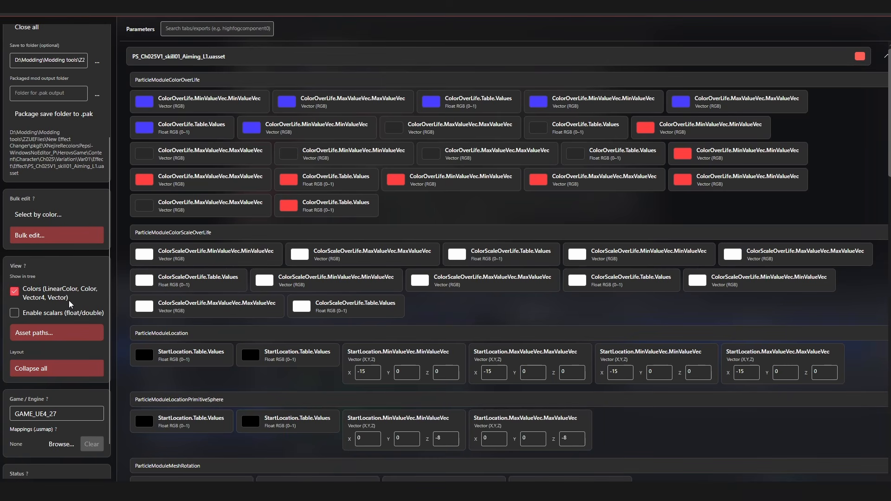
Step: Save the recolored PS_Ch025V1_skill01_Aiming_L1.uasset
{"action": "scroll", "coordinate": [80, 178], "scroll_direction": "up", "scroll_amount": 3}
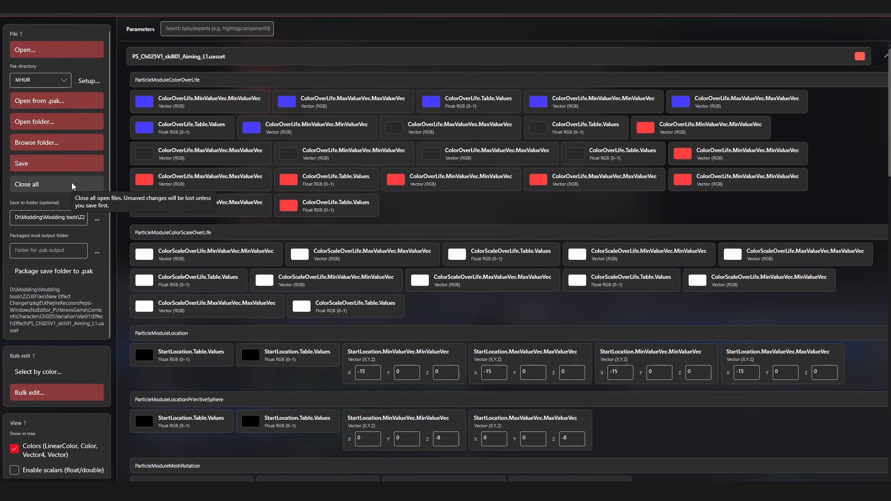
{"action": "left_click", "coordinate": [69, 167]}
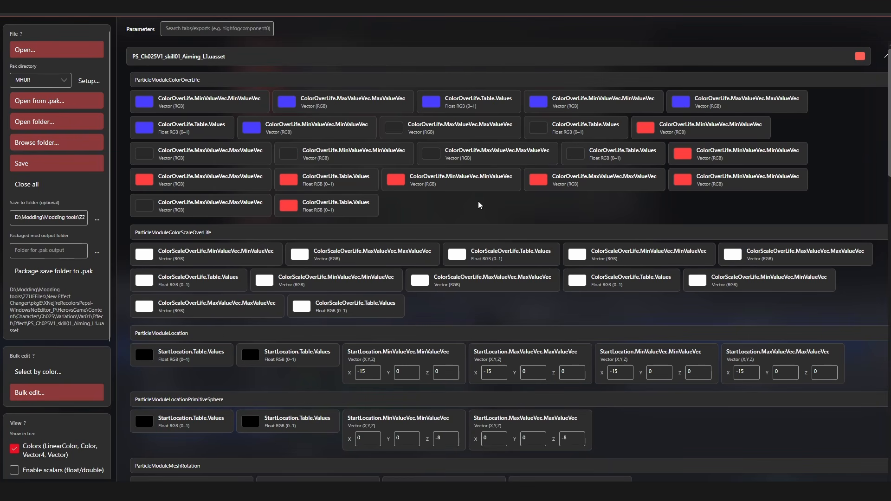
{"action": "left_click", "coordinate": [100, 165]}
Step: Bring up the mod's Effect folder and delete PS_Ch025V1_skill01_Aiming_L1.uexp.bak and PS_Ch025V1_skill01_Aiming_L1.uexp.og
{"action": "left_click_drag", "start_coordinate": [803, 14], "coordinate": [728, 69]}
{"action": "left_click", "coordinate": [727, 66]}
{"action": "left_click", "coordinate": [280, 491]}
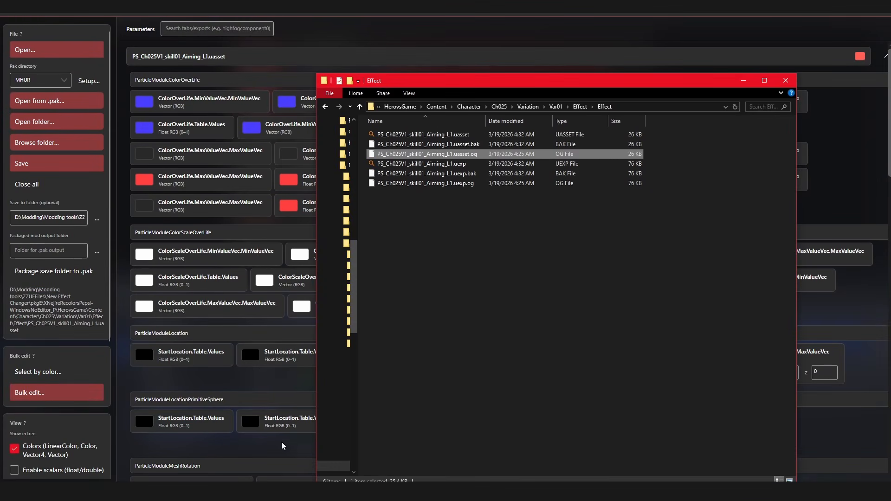
{"action": "left_click", "coordinate": [464, 237]}
{"action": "left_click_drag", "start_coordinate": [464, 217], "coordinate": [476, 173]}
{"action": "right_click", "coordinate": [477, 175]}
{"action": "left_click", "coordinate": [518, 316]}
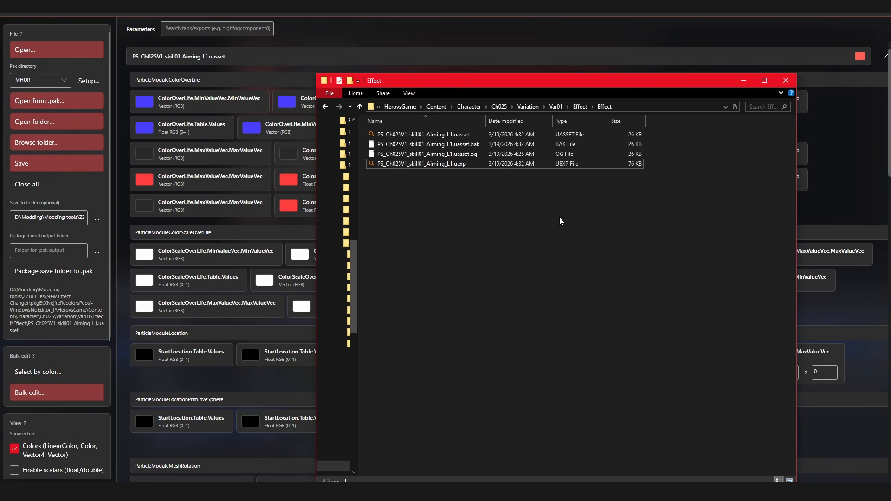
Step: Delete PS_Ch025V1_skill01_Aiming_L1.uasset.bak and PS_Ch025V1_skill01_Aiming_L1.uasset.og from the mod's Effect folder
{"action": "left_click_drag", "start_coordinate": [652, 159], "coordinate": [609, 148]}
{"action": "right_click", "coordinate": [607, 148]}
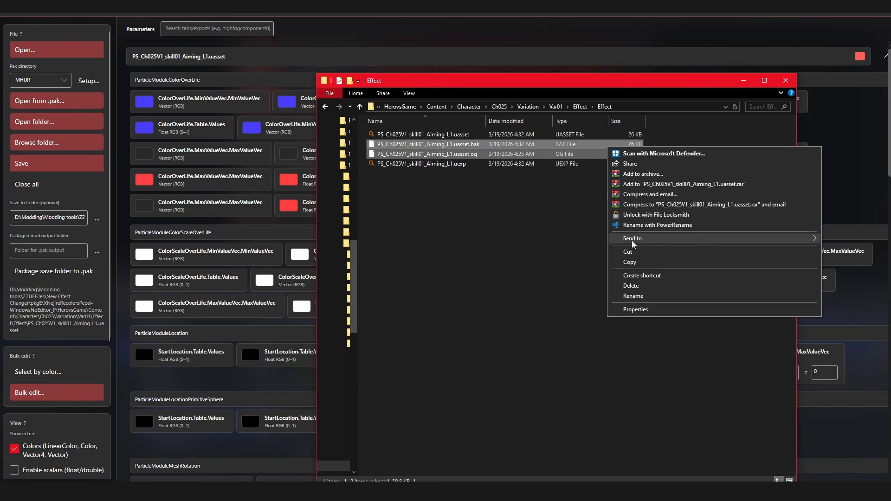
{"action": "left_click", "coordinate": [534, 296]}
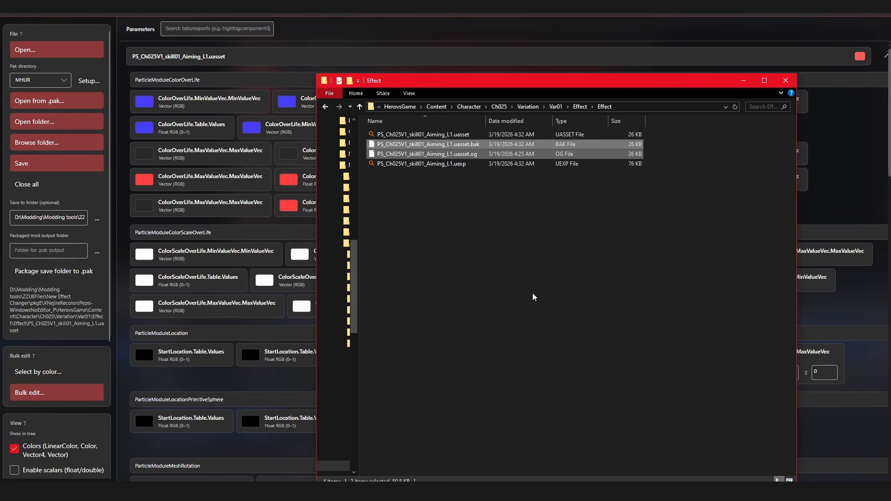
{"action": "right_click", "coordinate": [616, 151]}
{"action": "left_click", "coordinate": [770, 289]}
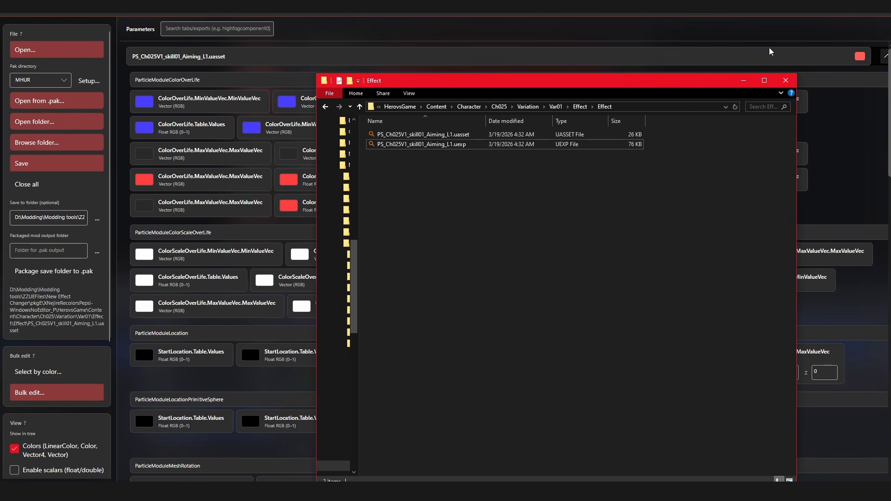
Step: Close the loaded asset in the effect editor and reload PS_Ch025V1_skill01_Aiming_L1.uasset from the mod's Effect folder to check the saved colors
{"action": "left_click", "coordinate": [859, 56]}
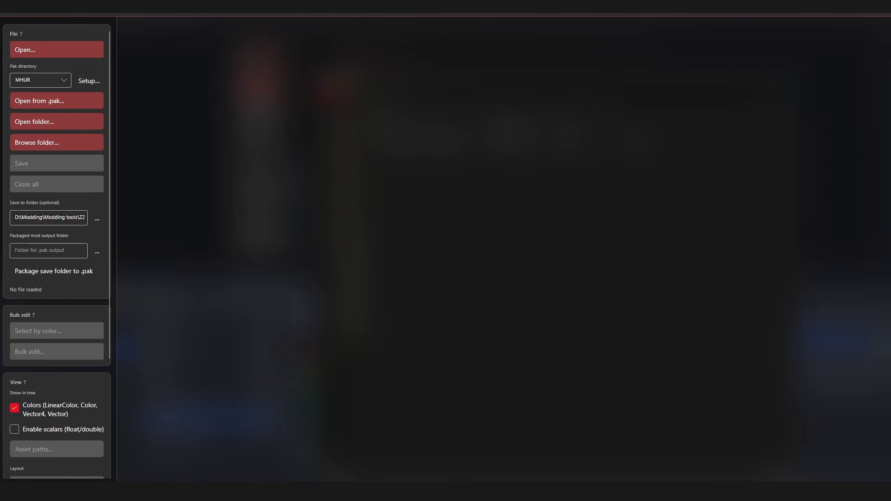
{"action": "key", "text": "alt+Tab"}
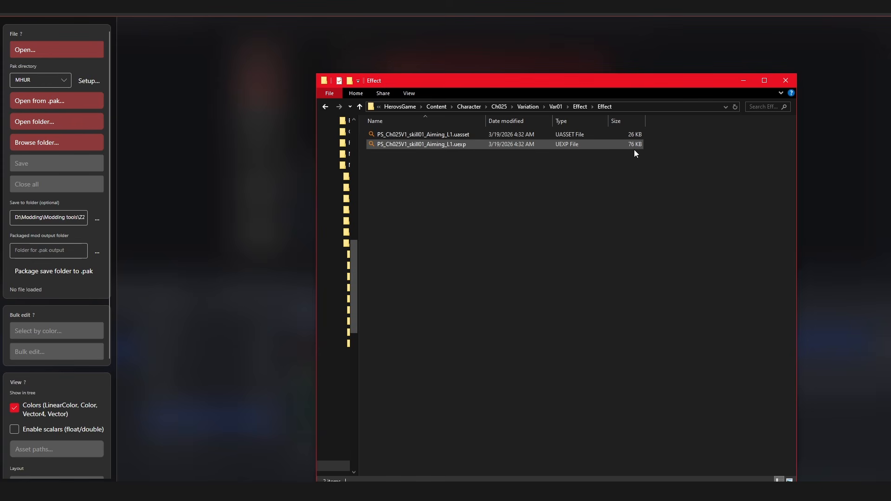
{"action": "left_click_drag", "start_coordinate": [423, 134], "coordinate": [200, 128]}
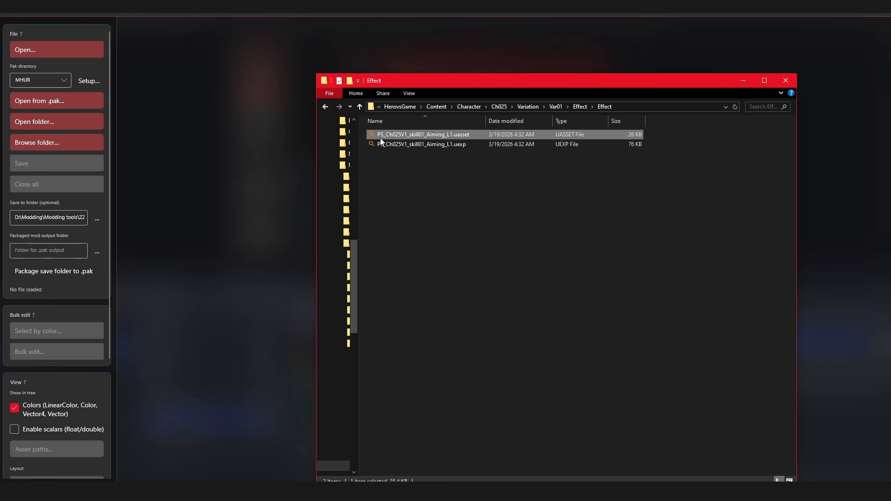
Step: Go to the pkgE folder and pack XNejireRecolorsPepsi-WindowsNoEditor_P with UnrealPak-With-Compression.bat, dismissing the console when it finishes
{"action": "left_click_drag", "start_coordinate": [533, 86], "coordinate": [506, 84]}
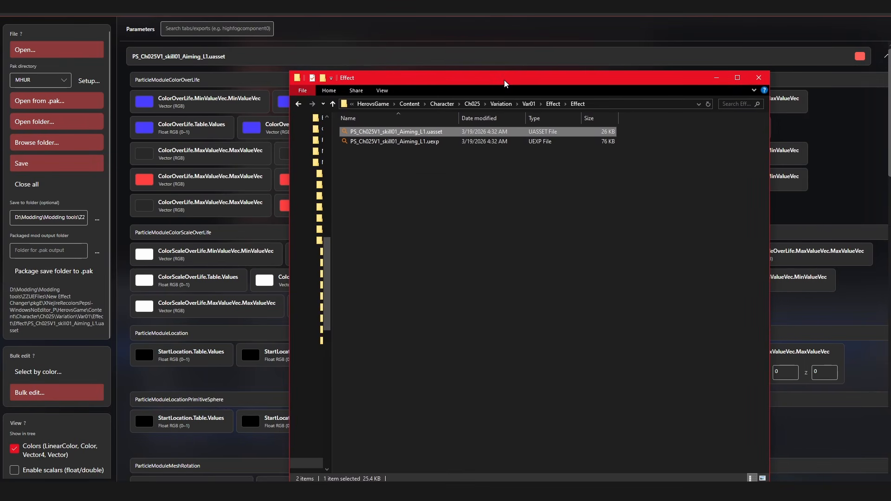
{"action": "left_click", "coordinate": [373, 104]}
{"action": "left_click", "coordinate": [503, 104]}
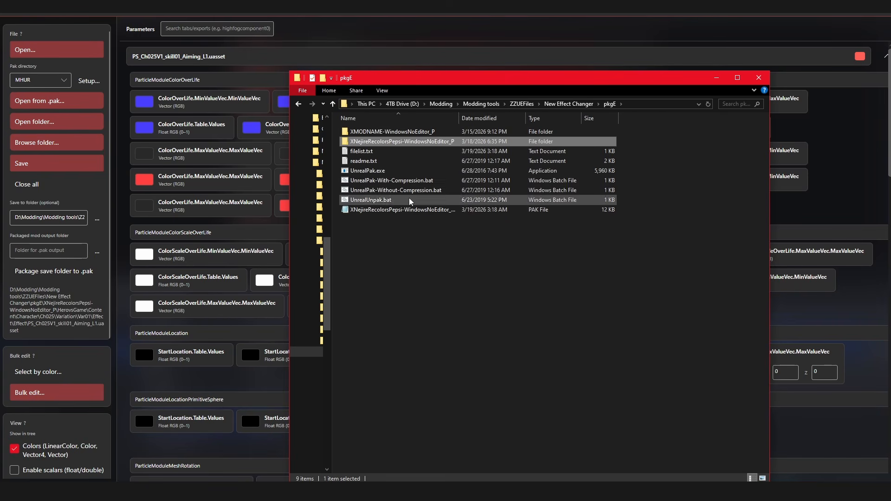
{"action": "left_click_drag", "start_coordinate": [378, 144], "coordinate": [423, 184]}
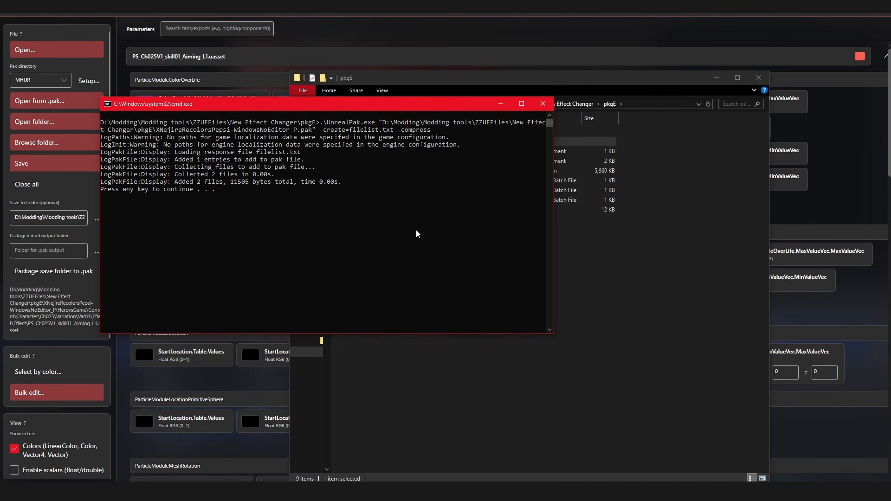
{"action": "key", "text": "Return"}
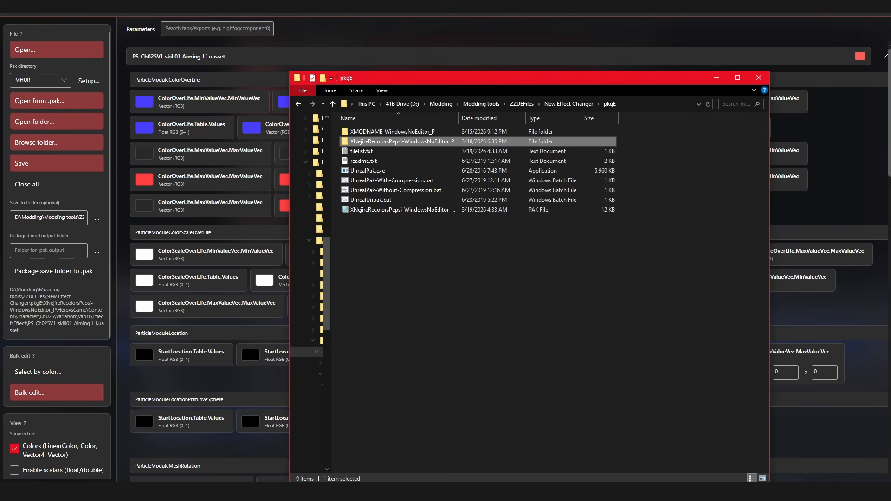
Step: Bring up the game's ~Mods folder and put the XNejireRecolorsPepsi-WindowsNoEditor_P pak file from pkgE into it
{"action": "right_click", "coordinate": [191, 491]}
{"action": "left_click", "coordinate": [180, 310]}
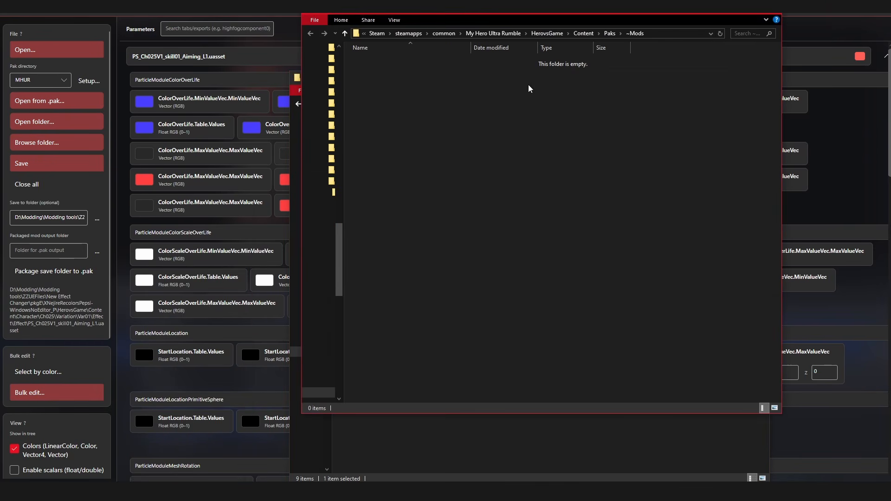
{"action": "left_click_drag", "start_coordinate": [513, 19], "coordinate": [279, 71]}
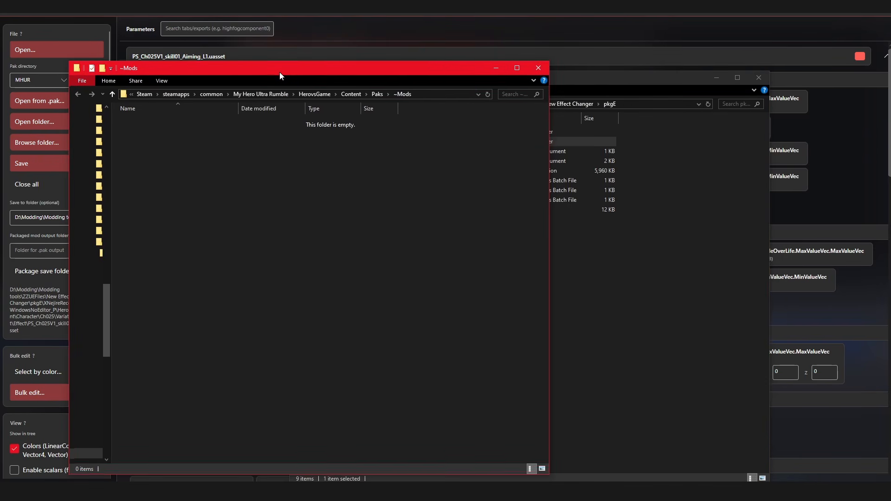
{"action": "left_click", "coordinate": [597, 85]}
{"action": "left_click", "coordinate": [385, 207]}
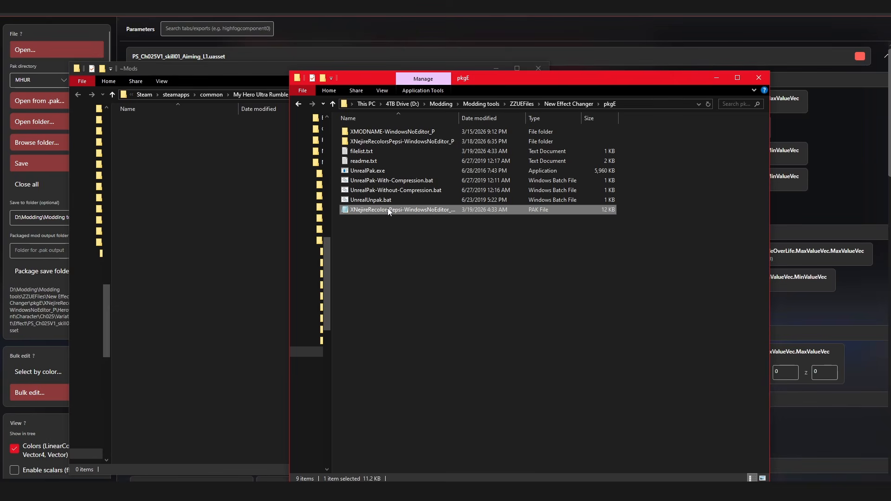
{"action": "left_click_drag", "start_coordinate": [388, 208], "coordinate": [182, 240]}
Step: Rename the pak file in ~Mods, replacing its leading X with a long run of Z characters before NejireRecolorsPepsi-WindowsNoEditor_P
{"action": "right_click", "coordinate": [222, 122]}
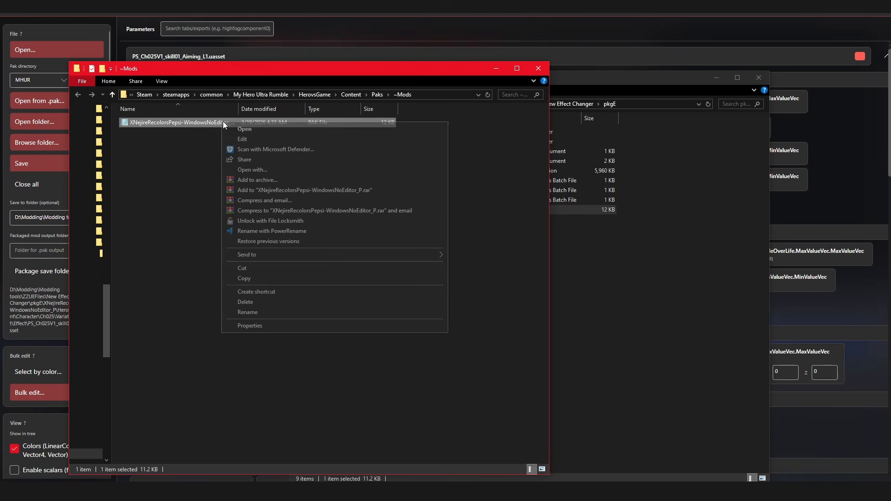
{"action": "left_click", "coordinate": [258, 313]}
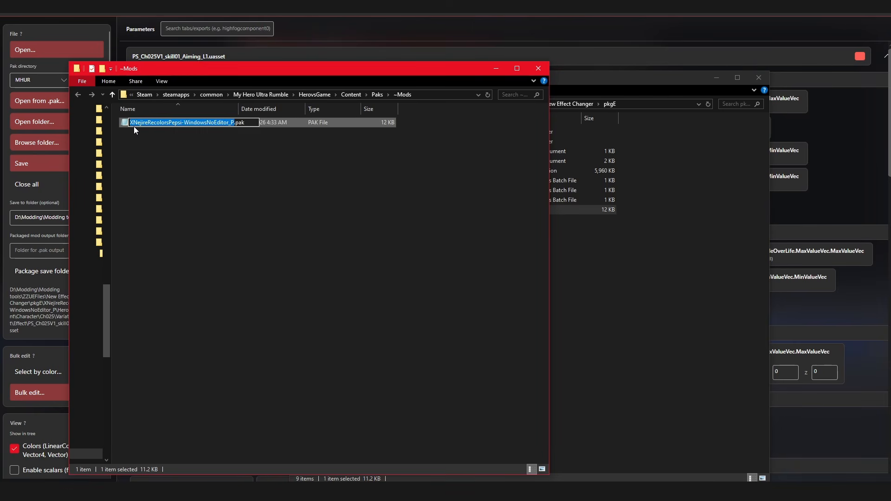
{"action": "left_click", "coordinate": [134, 125]}
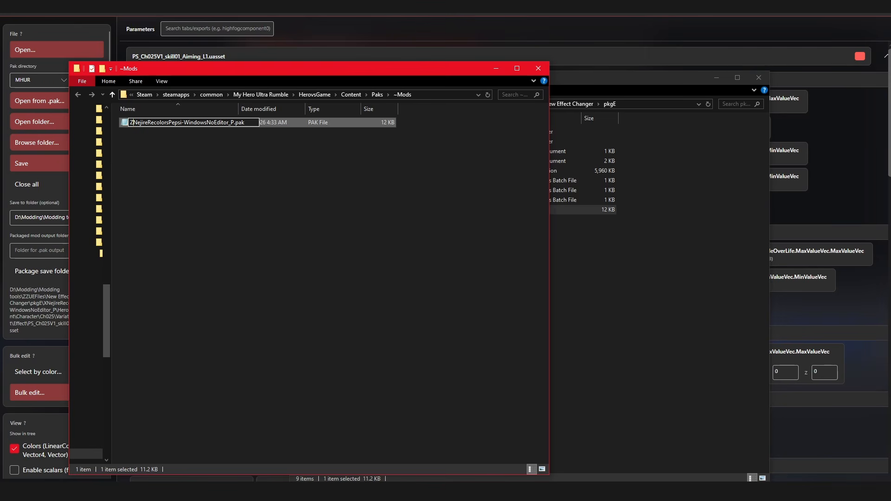
{"action": "type", "text": "ZZZZZZZZZZZZZZZZZZZZZZZZZZZZZZZZZZZZZ"}
{"action": "type", "text": "ZZZZZZZZZZZZZZZZZZZZZZZZZZZZZZ"}
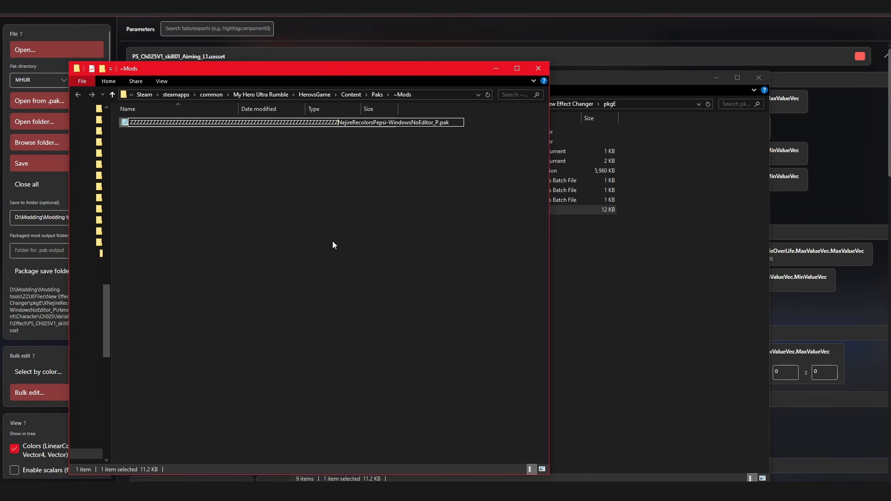
{"action": "left_click", "coordinate": [356, 265]}
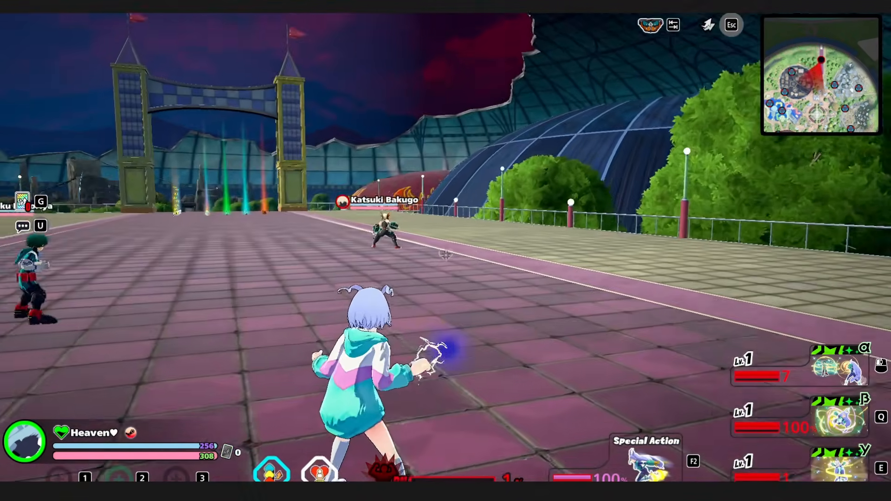
Step: Switch to My Hero Ultra Rumble, fire the α skill and move the character around to inspect the recolored hand effect
{"action": "left_click", "coordinate": [446, 254]}
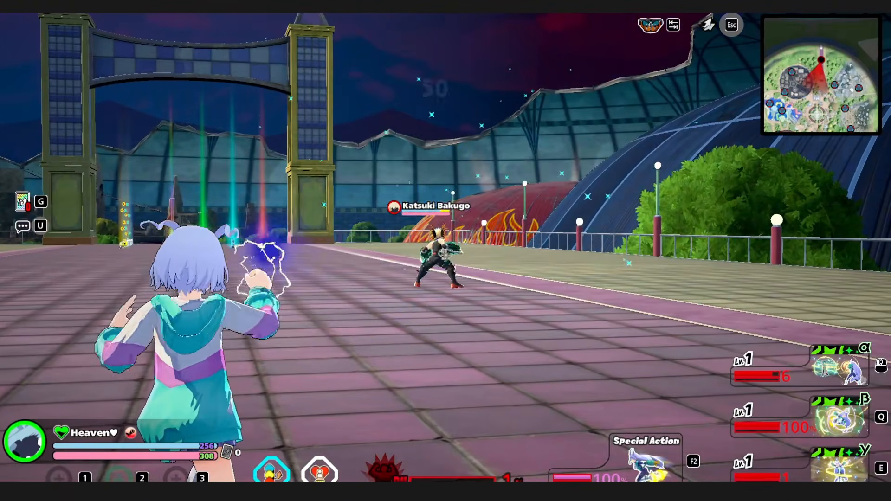
{"action": "left_click", "coordinate": [445, 254]}
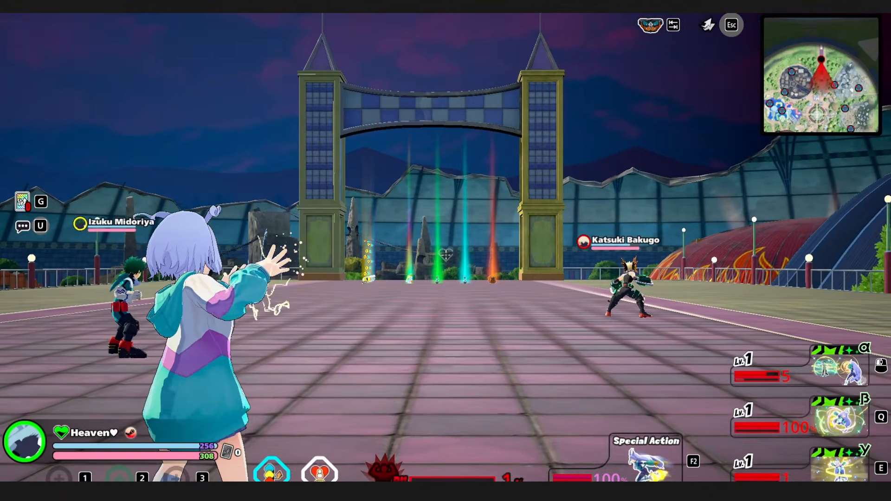
{"action": "key", "text": "s"}
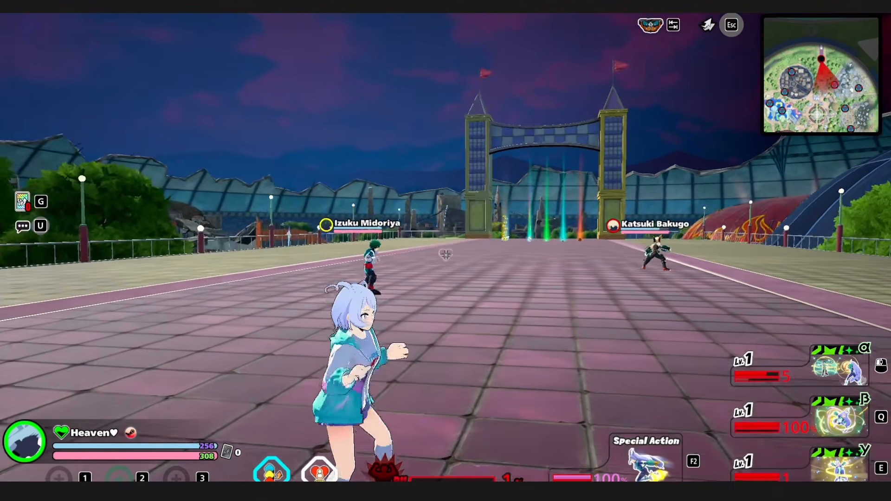
{"action": "key", "text": "d"}
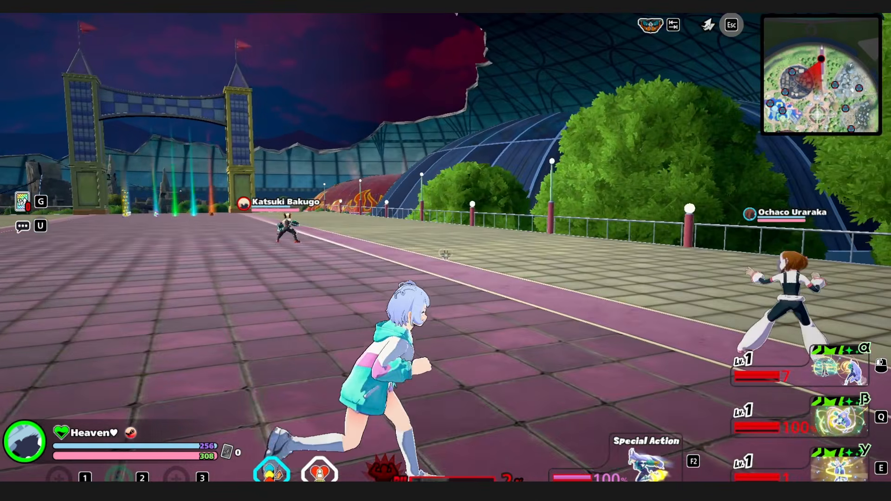
{"action": "key", "text": "a"}
{"action": "key", "text": "s"}
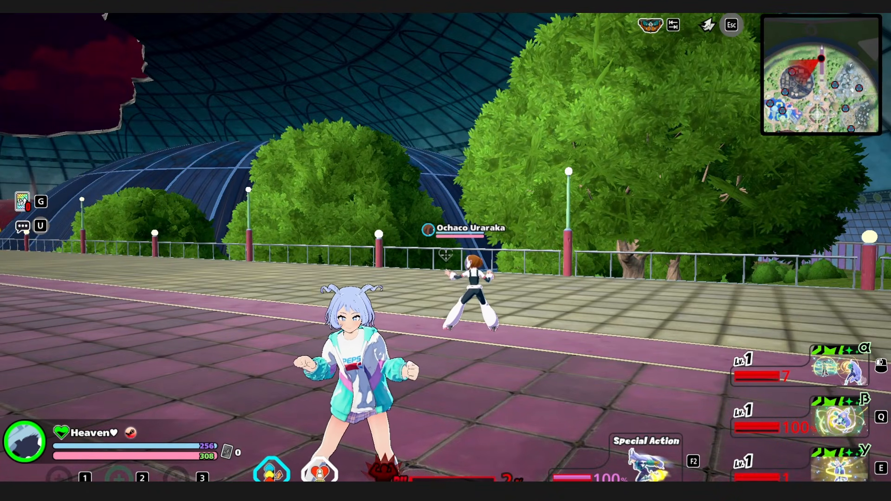
{"action": "key", "text": "a"}
{"action": "key", "text": "d"}
{"action": "key", "text": "s"}
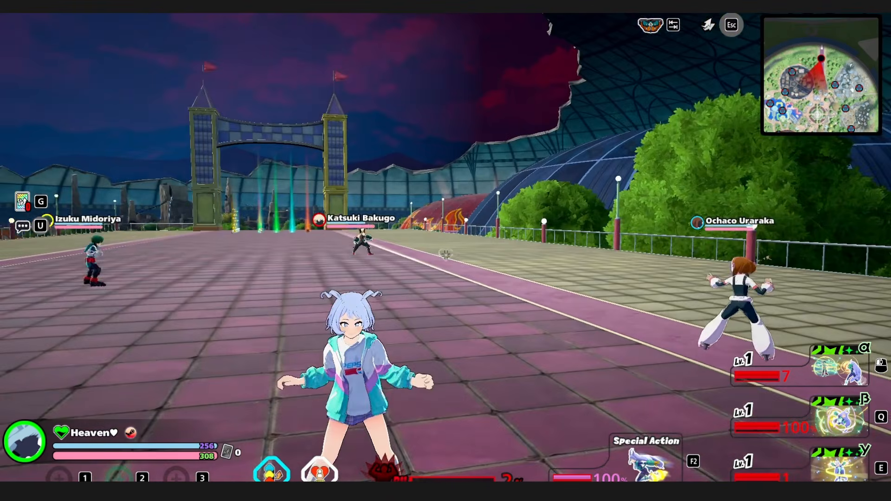
{"action": "key", "text": "a"}
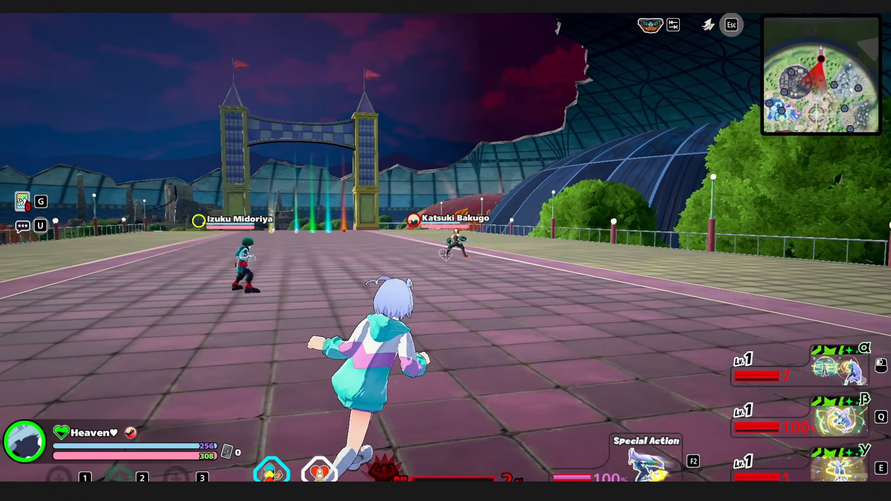
Step: Fire the α skill repeatedly until its charges are used up to examine the recolored ring and shot effects
{"action": "left_click", "coordinate": [445, 254]}
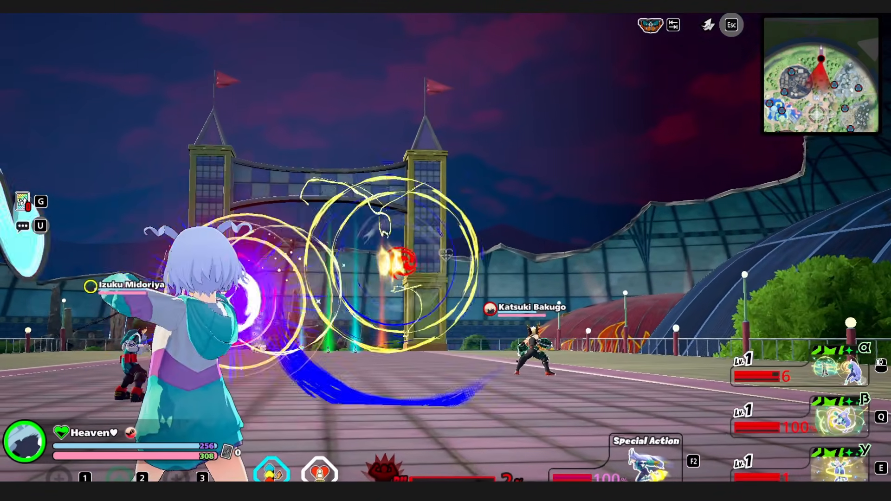
{"action": "left_click", "coordinate": [446, 254]}
{"action": "left_click", "coordinate": [445, 254]}
{"action": "left_click", "coordinate": [446, 255]}
{"action": "key", "text": "d"}
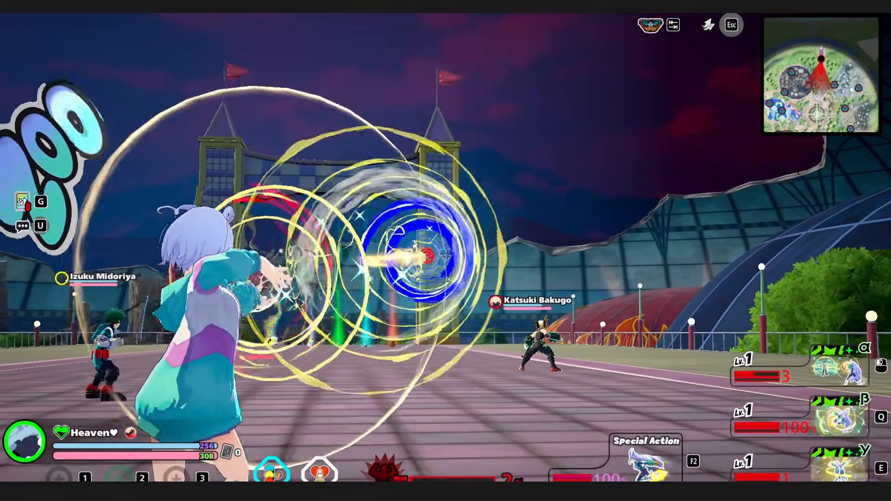
{"action": "left_click", "coordinate": [446, 255]}
{"action": "left_click", "coordinate": [446, 254]}
{"action": "left_click", "coordinate": [445, 254]}
{"action": "key", "text": "s"}
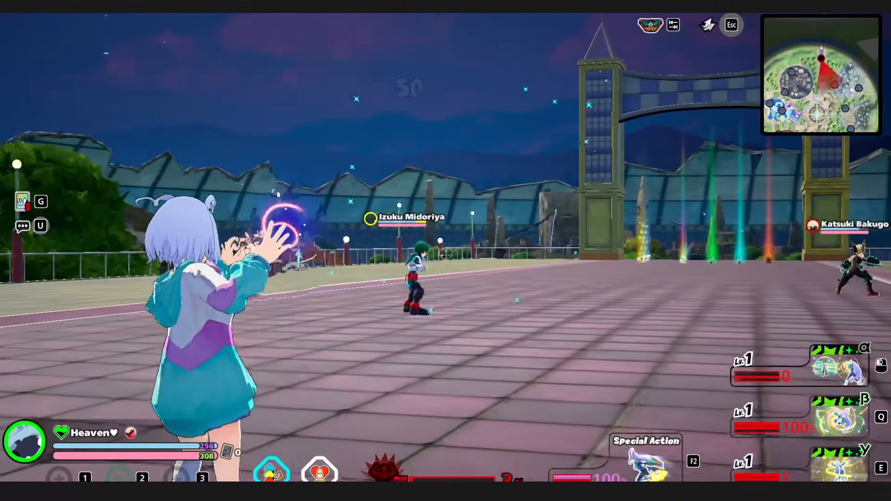
{"action": "left_click", "coordinate": [446, 254]}
{"action": "key", "text": "s"}
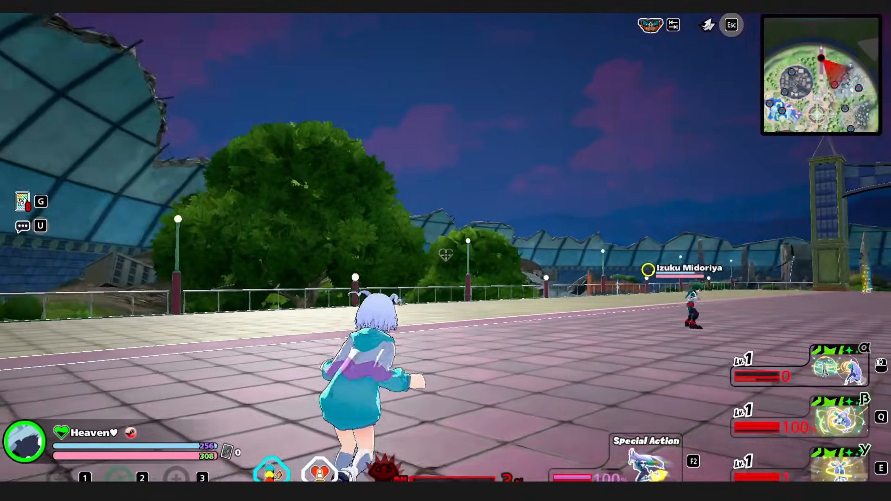
{"action": "key", "text": "d"}
{"action": "key", "text": "a"}
{"action": "key", "text": "s"}
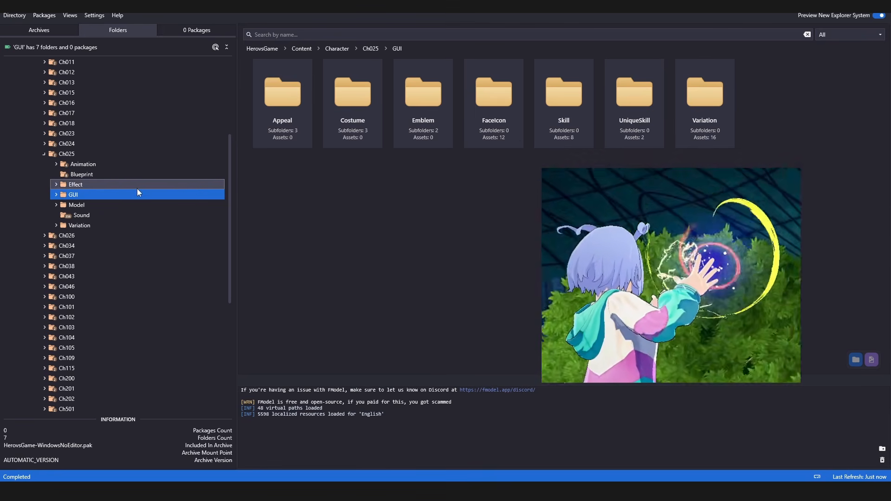
Step: Switch to FModel and view the variation thumbnails in Ch025's GUI/Variation folder, collapsing GUI when done
{"action": "double_click", "coordinate": [125, 196]}
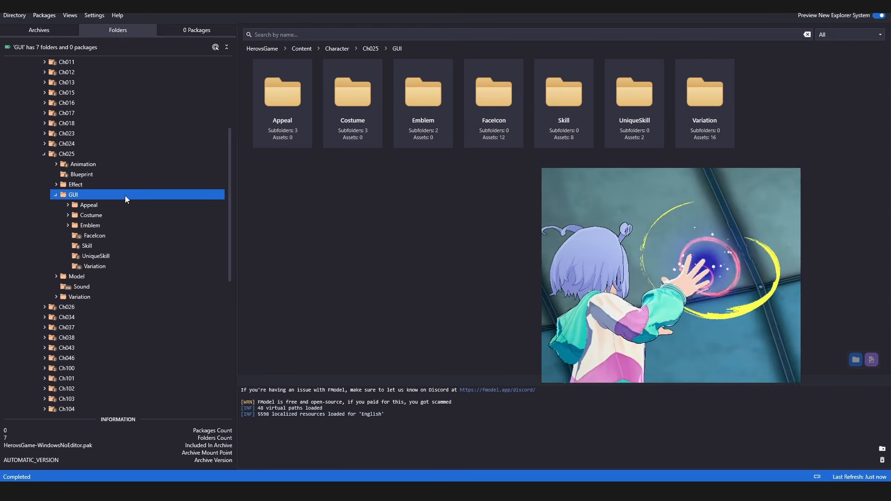
{"action": "left_click", "coordinate": [135, 266]}
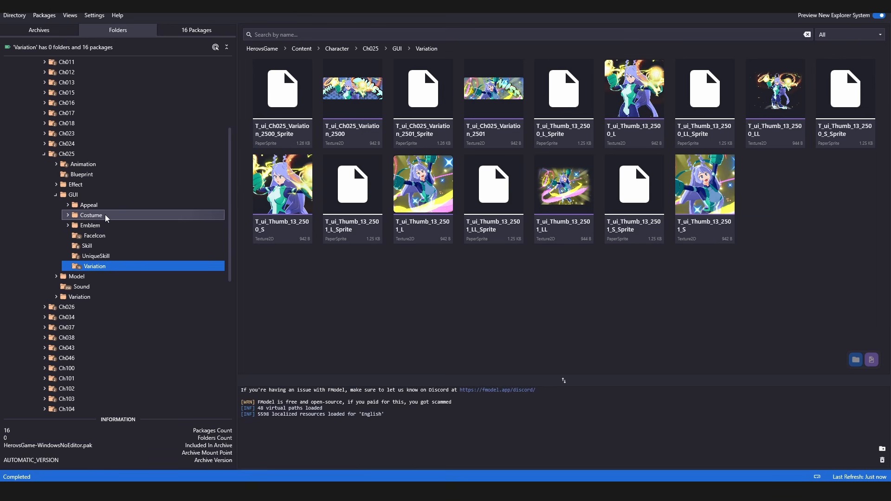
{"action": "left_click", "coordinate": [54, 195]}
Step: Browse Ch025's base Effect/Effect packages, select PS_Ch025_Aiming_00.uasset, and return to the parent Effect folder to review its subfolders
{"action": "left_click", "coordinate": [58, 188]}
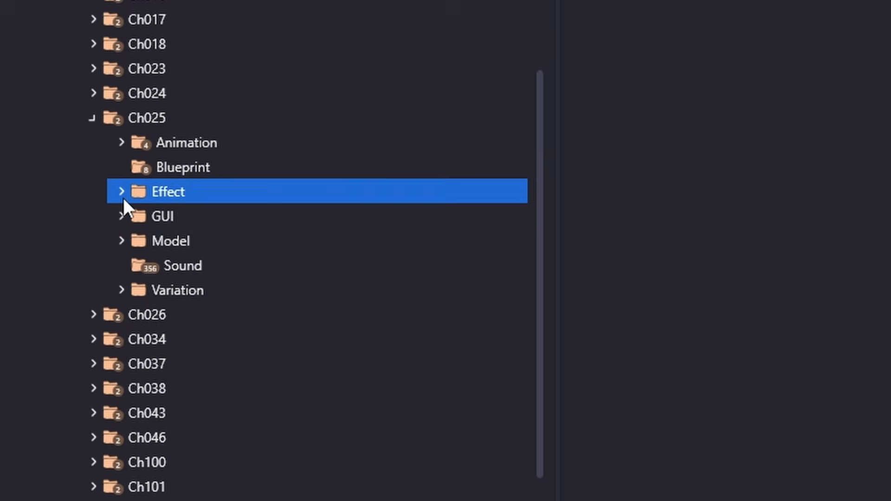
{"action": "left_click", "coordinate": [122, 193]}
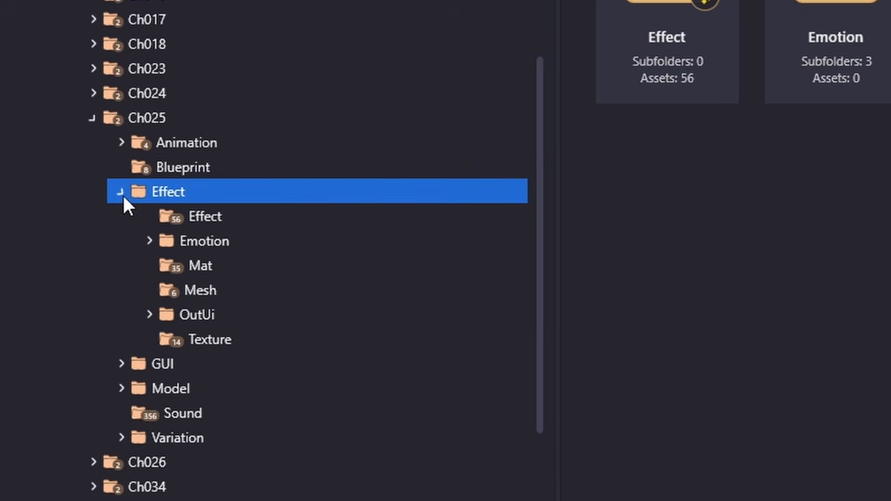
{"action": "left_click", "coordinate": [213, 217]}
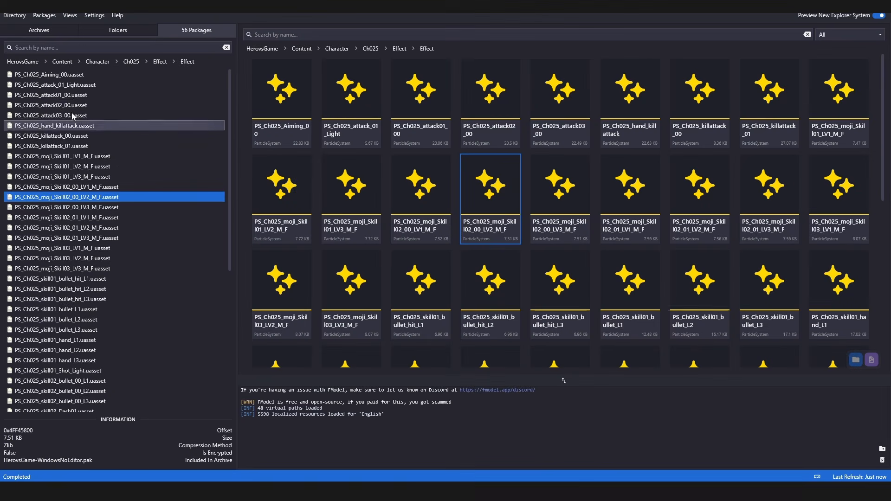
{"action": "left_click", "coordinate": [74, 76]}
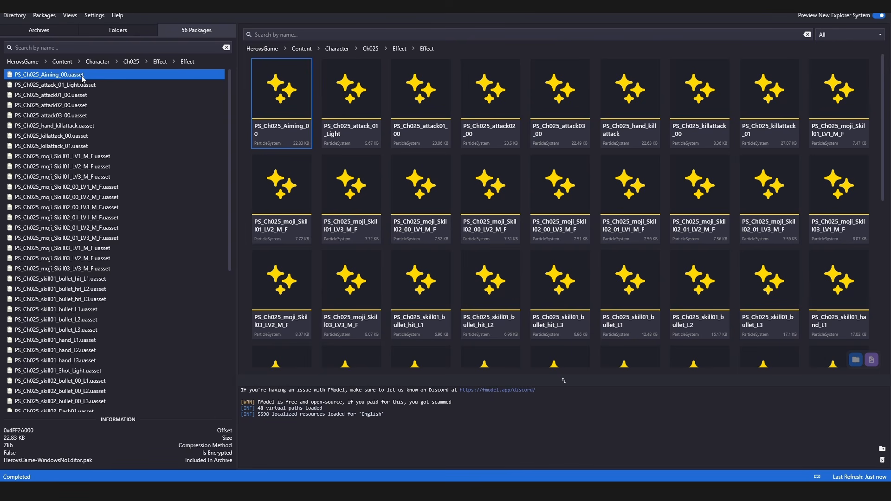
{"action": "left_click", "coordinate": [161, 63]}
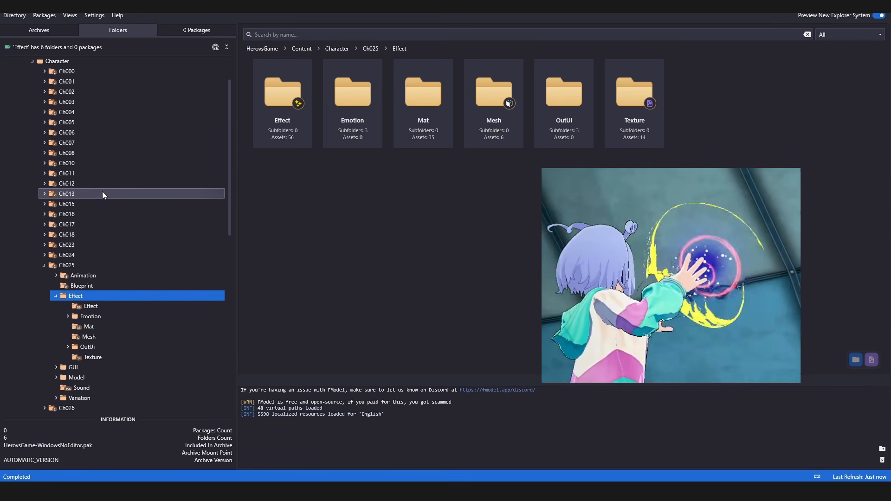
{"action": "scroll", "coordinate": [137, 225], "scroll_direction": "up", "scroll_amount": 2}
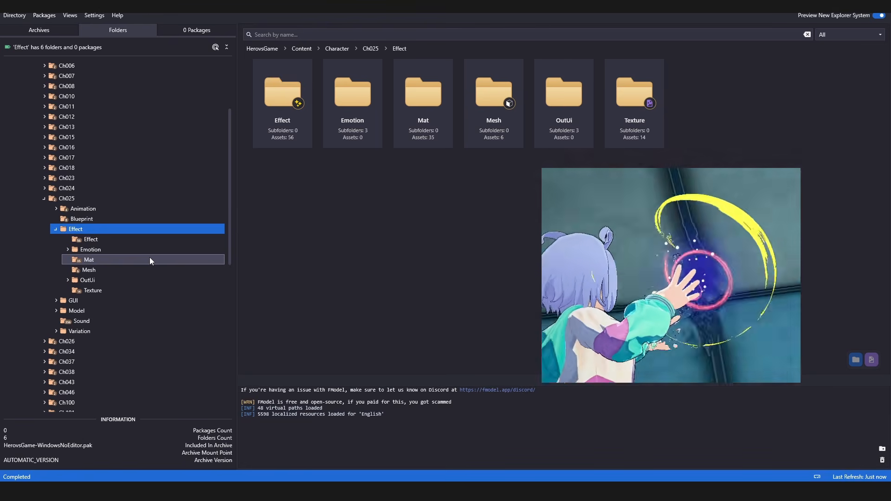